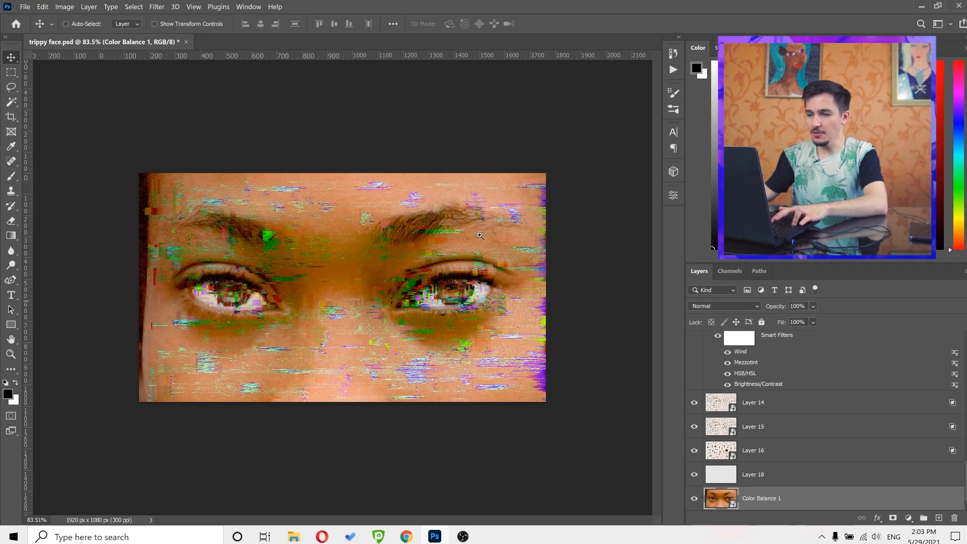
mouse_move(454, 294)
left_mouse_down()
mouse_move(499, 299)
mouse_move(462, 280)
left_mouse_up()
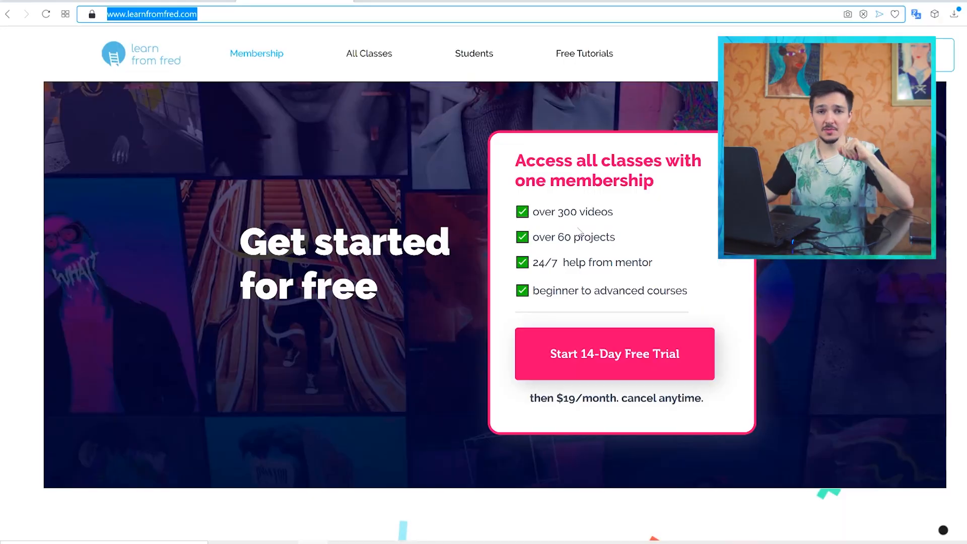
left_click_drag(618, 215, 610, 238)
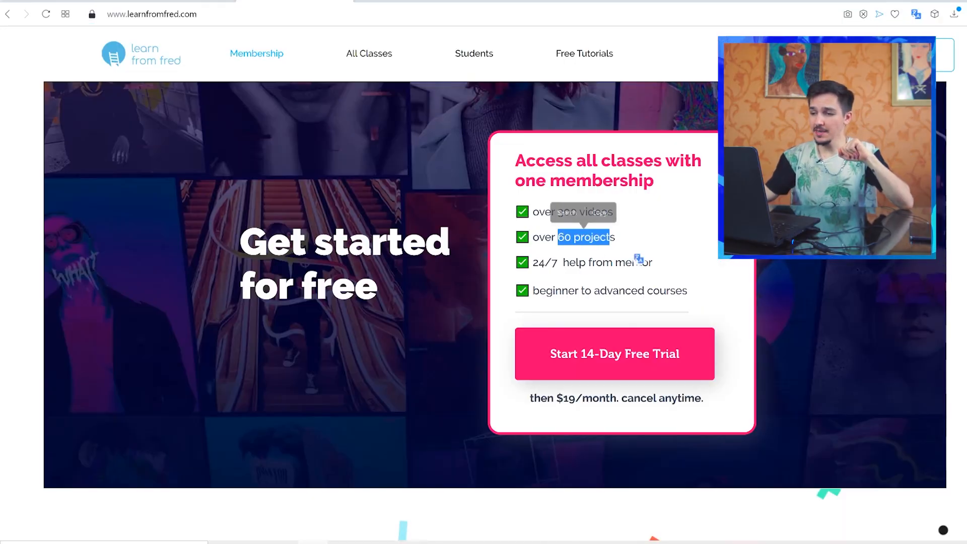
left_click(611, 238)
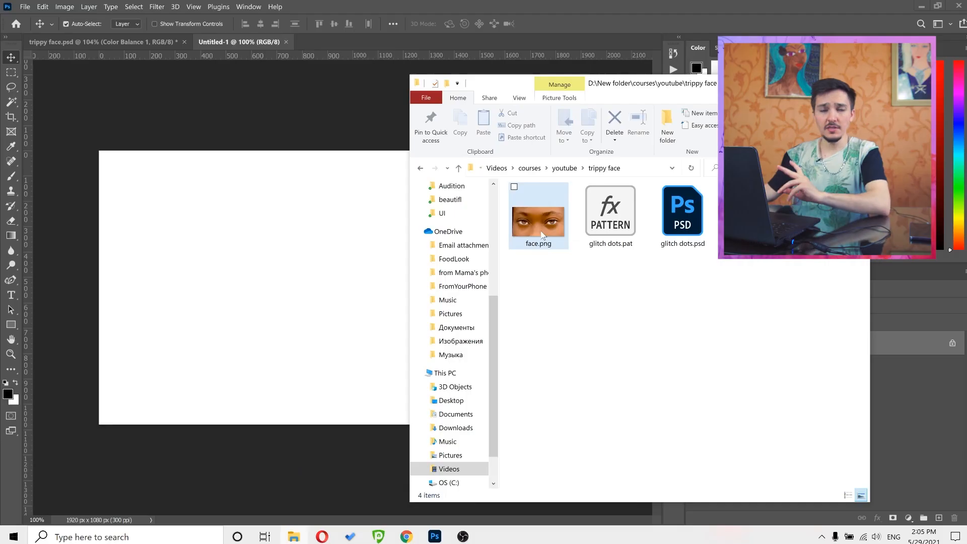
- Place face.png into the blank document as its own layer and activate the Rectangular Marquee tool over the right-hand eye
left_click_drag(544, 231, 382, 288)
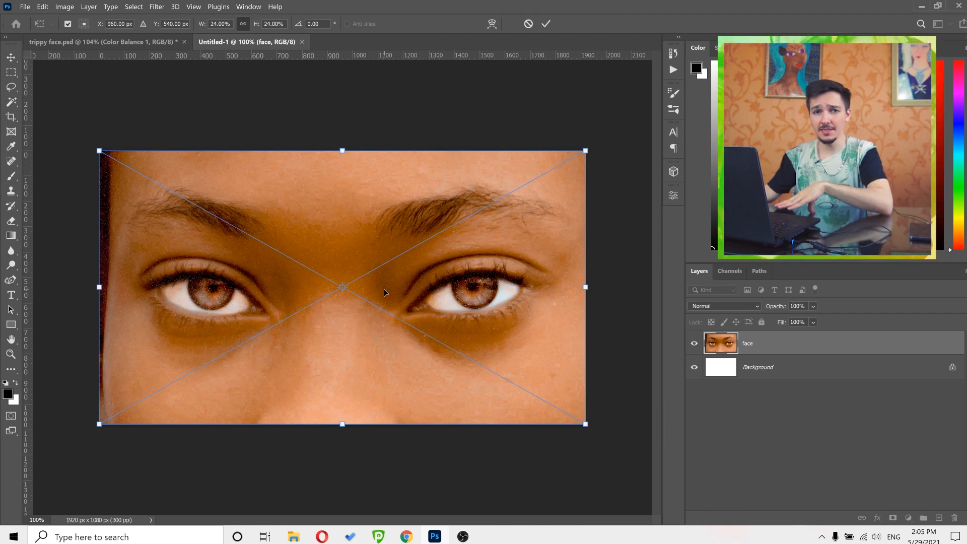
left_click(548, 25)
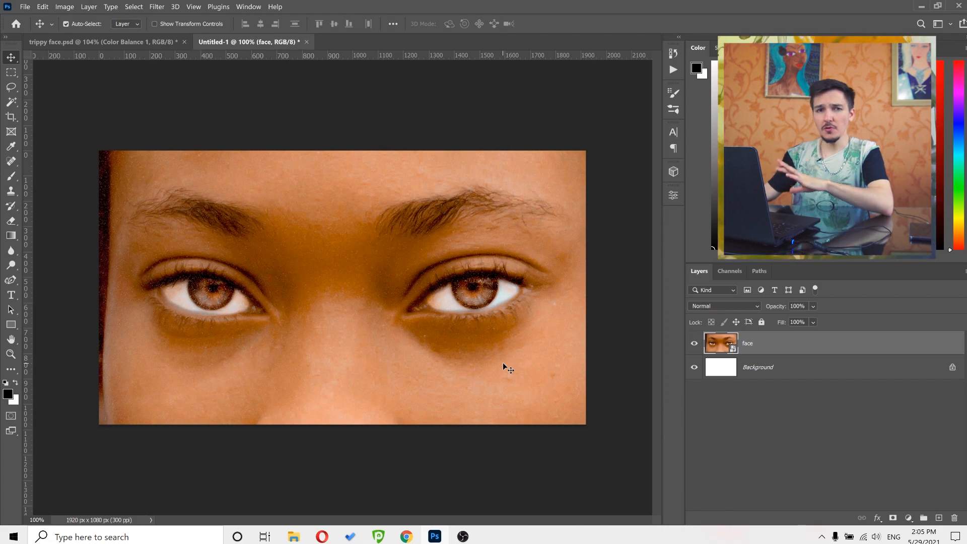
left_click_drag(488, 288, 510, 290)
left_click_drag(510, 326, 472, 314)
scroll(471, 313, "down", 10)
scroll(472, 314, "up", 10)
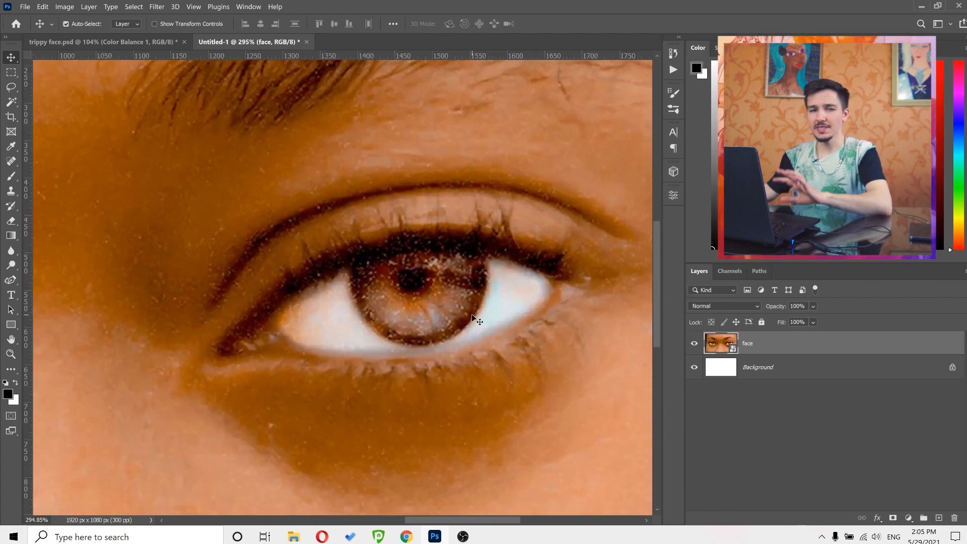
left_click(14, 75)
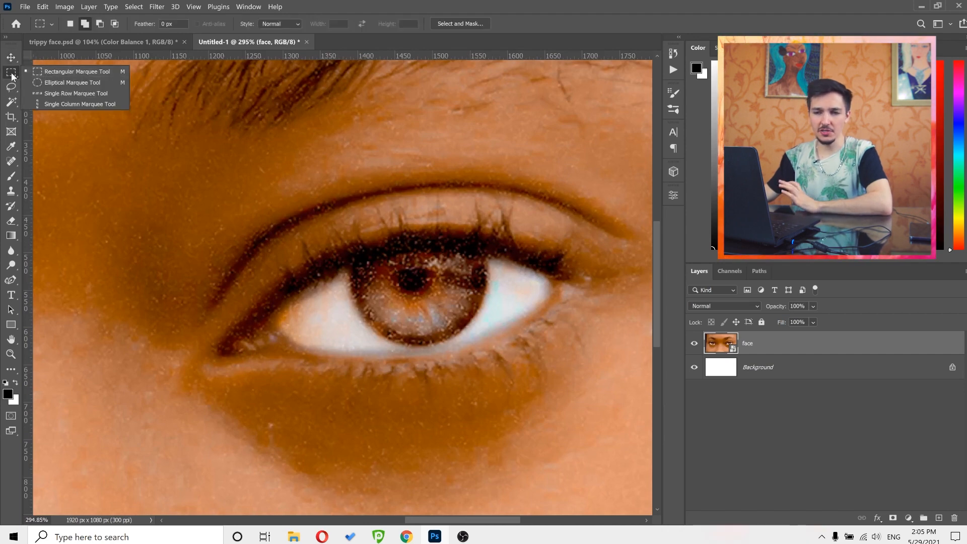
left_click(62, 74)
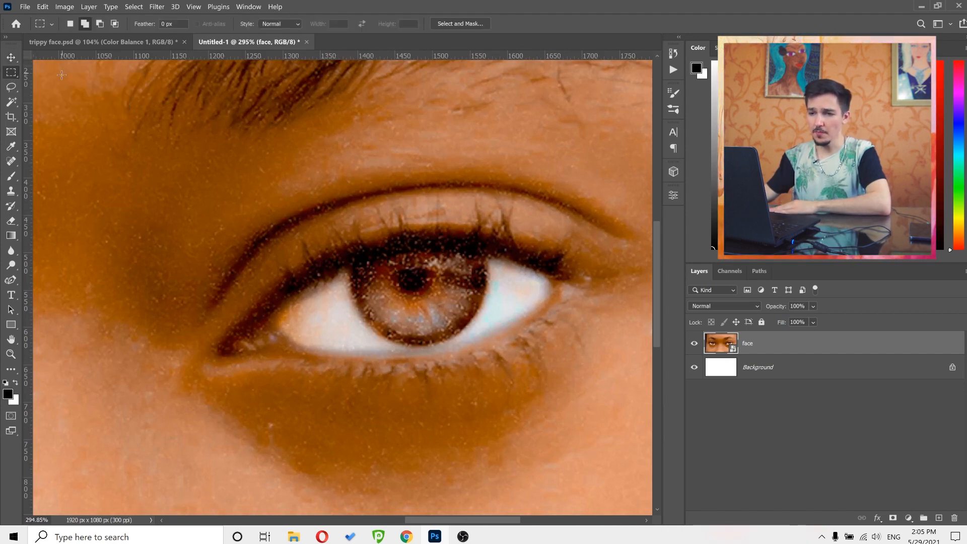
left_click(70, 25)
left_click_drag(233, 224, 329, 287)
left_click_drag(401, 180, 499, 215)
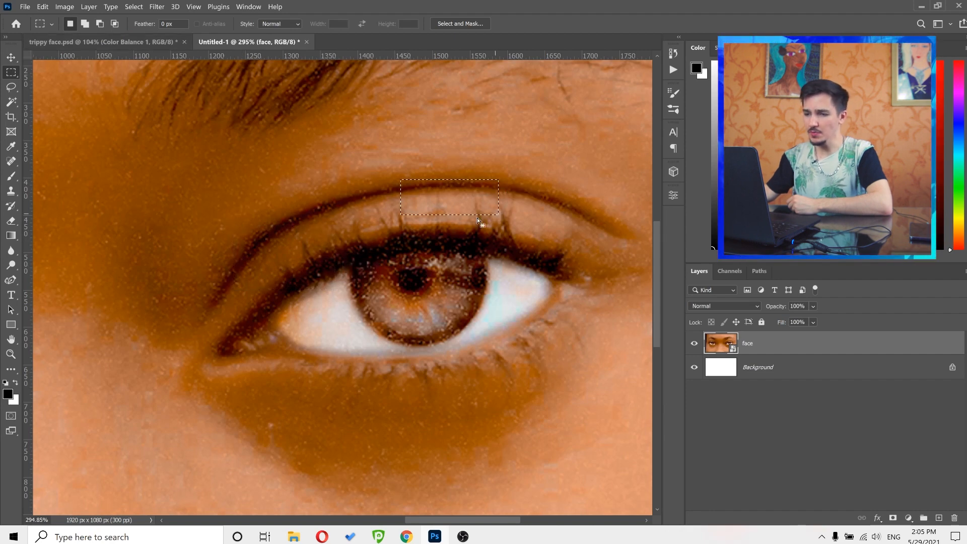
left_click_drag(366, 276, 426, 365)
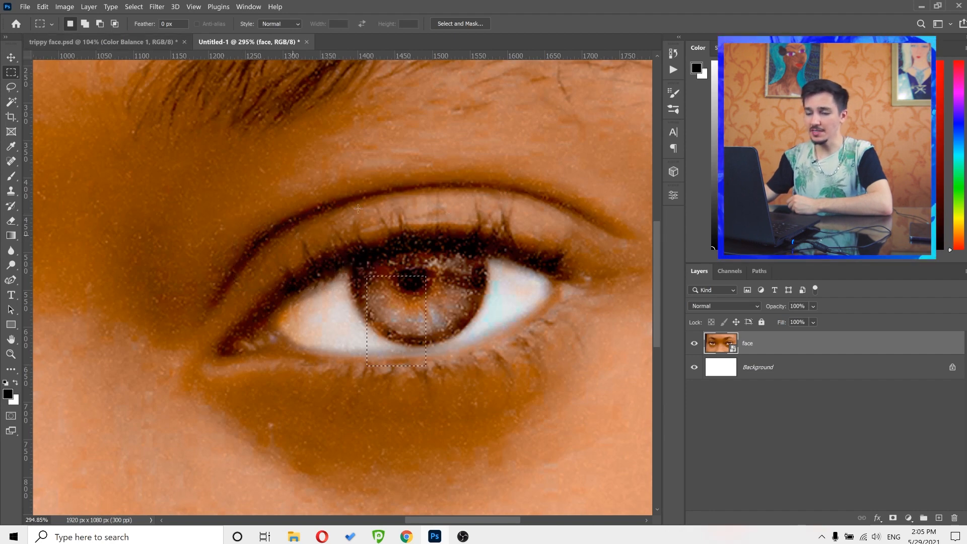
left_click_drag(328, 205, 432, 246)
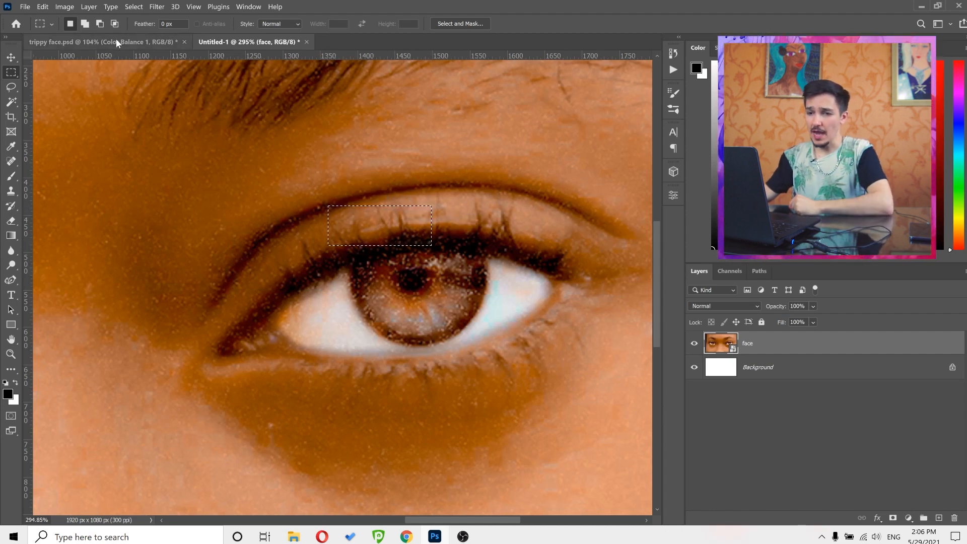
left_click(133, 7)
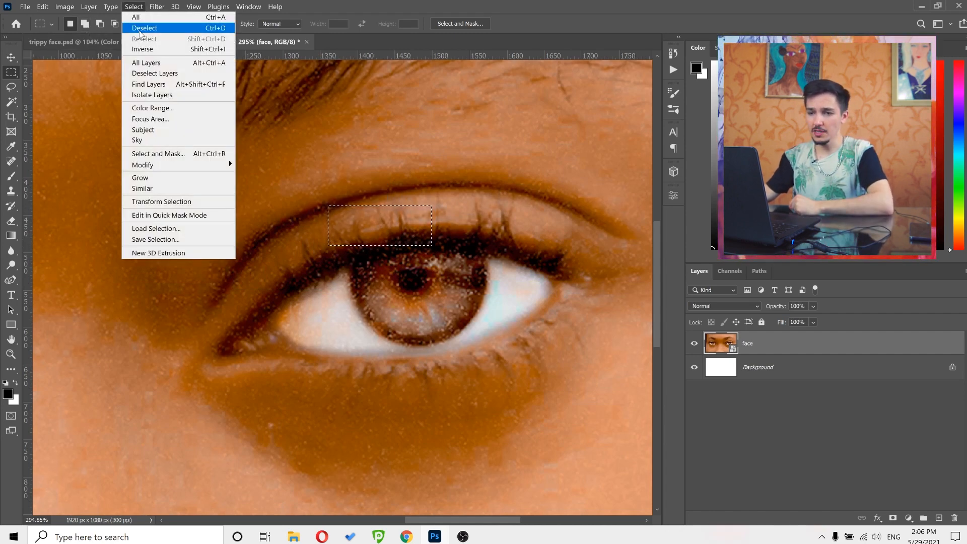
- Select many small scattered rectangles across the iris of the right-hand eye as one combined selection
left_click(85, 23)
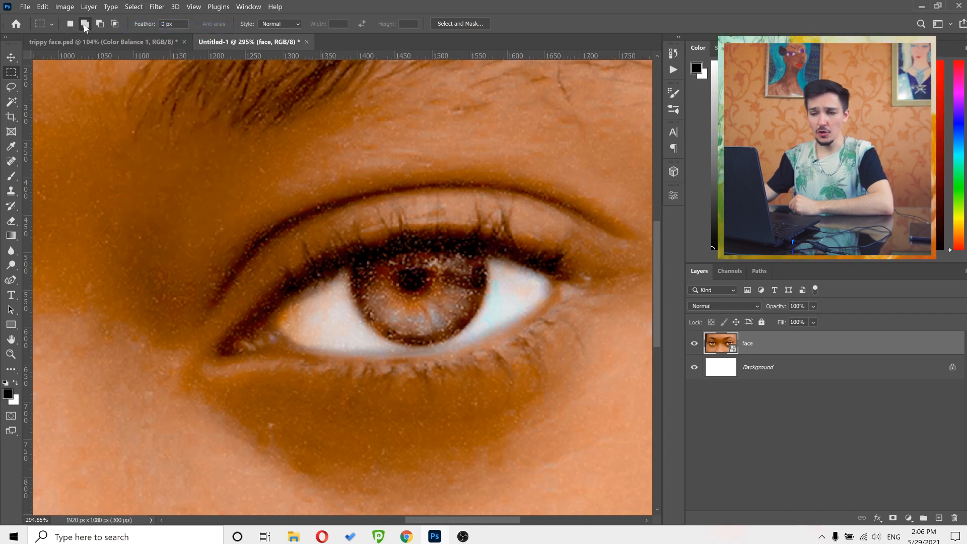
left_click_drag(346, 271, 396, 317)
left_click_drag(478, 276, 491, 308)
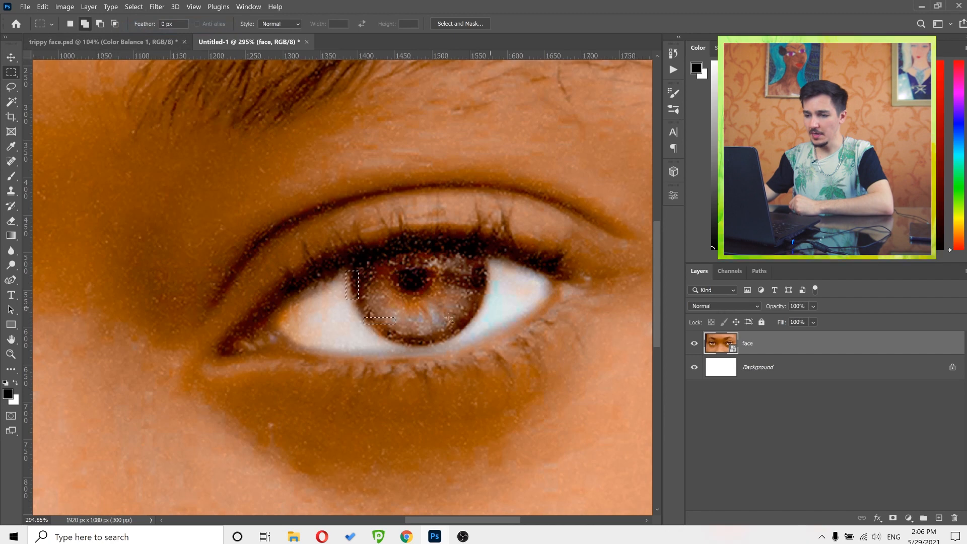
left_click_drag(421, 269, 446, 328)
left_click_drag(386, 267, 391, 299)
left_click_drag(452, 262, 467, 279)
left_click_drag(403, 342, 436, 348)
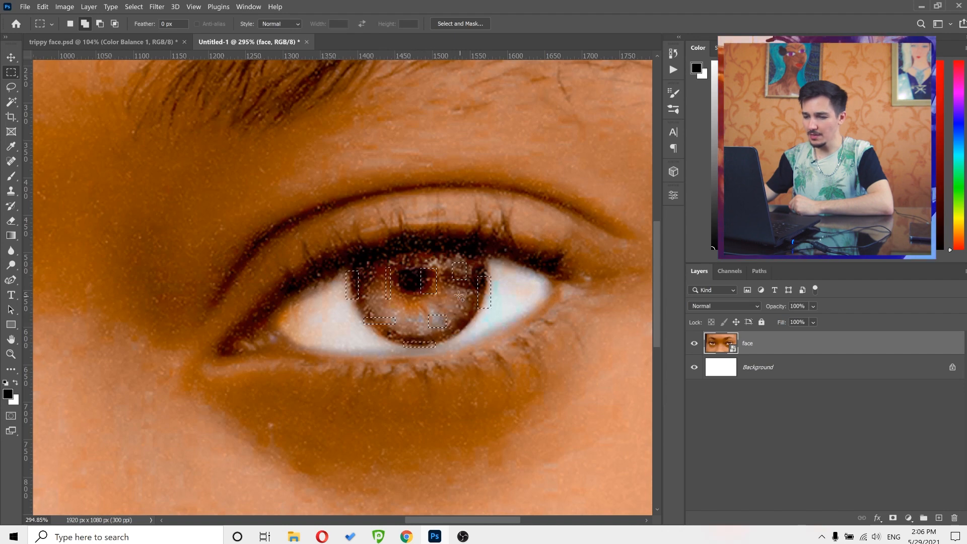
left_click_drag(461, 300, 467, 310)
left_click_drag(403, 266, 427, 259)
left_click_drag(406, 307, 441, 306)
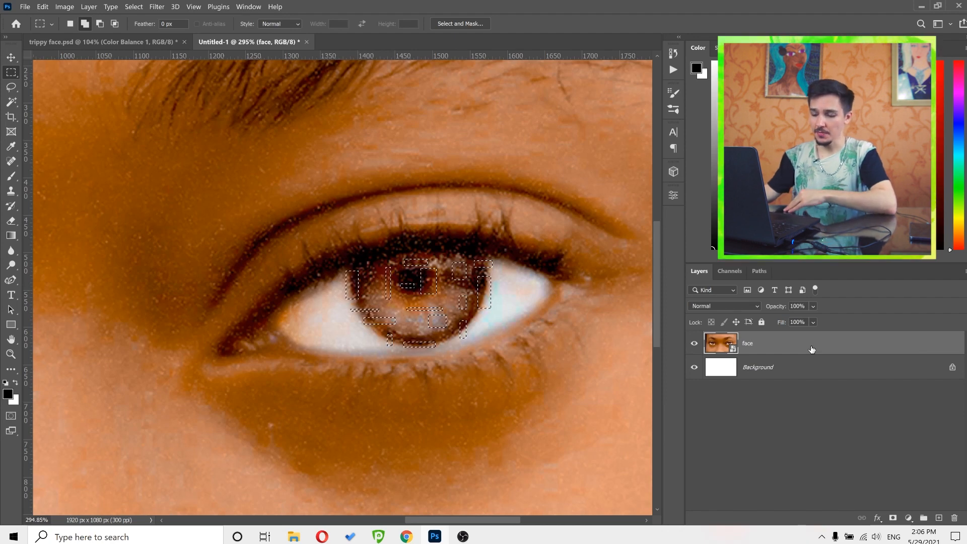
- Copy the selected iris fragments of the face layer to a new layer and shift them slightly sideways to the left
key("ctrl+j")
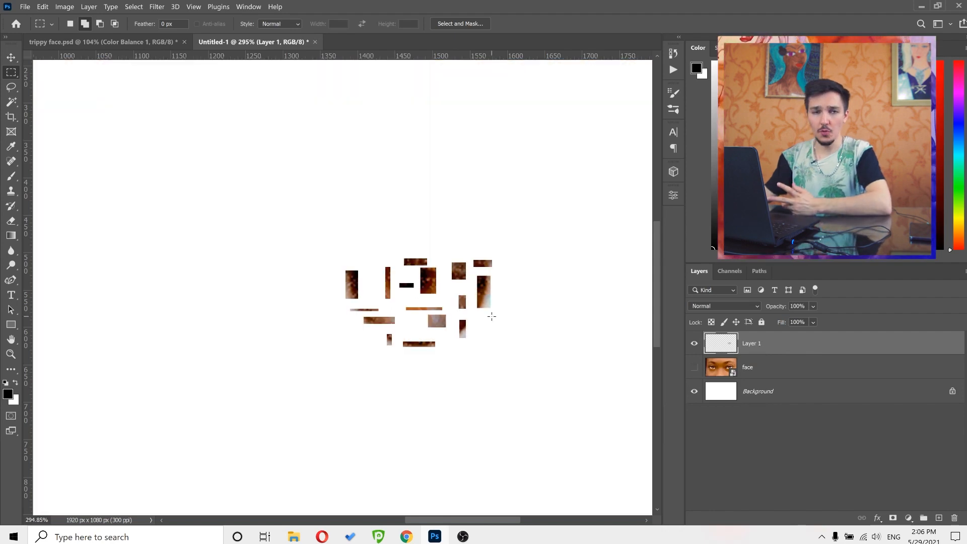
left_click(694, 367)
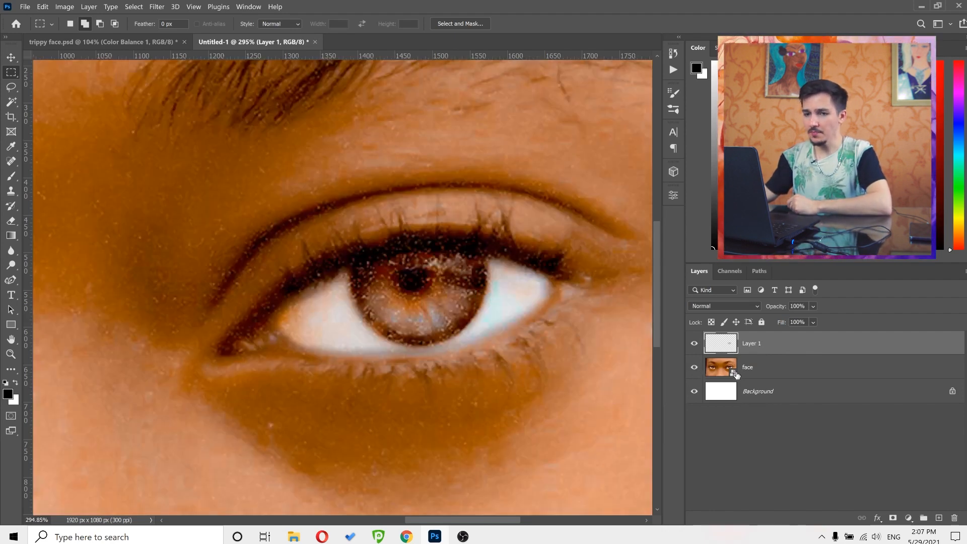
left_click(11, 58)
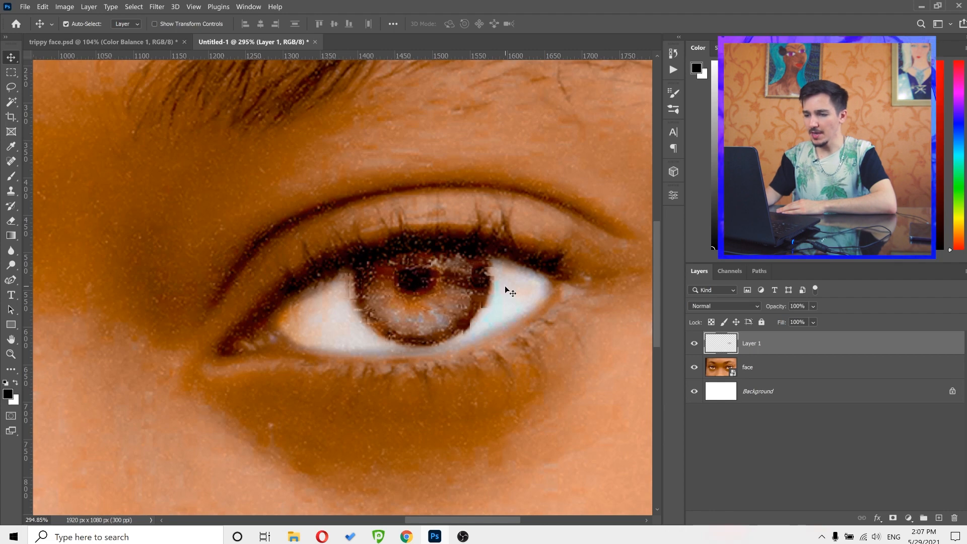
left_click_drag(506, 287, 473, 290)
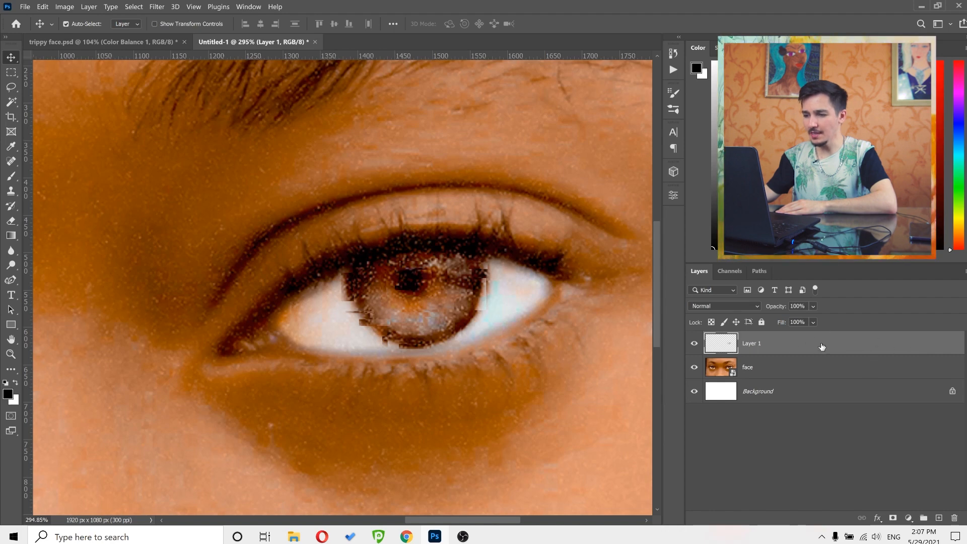
- Turn off the red channel in the fragment layer's blending options and nudge the fragments slightly out of register with the iris
double_click(861, 345)
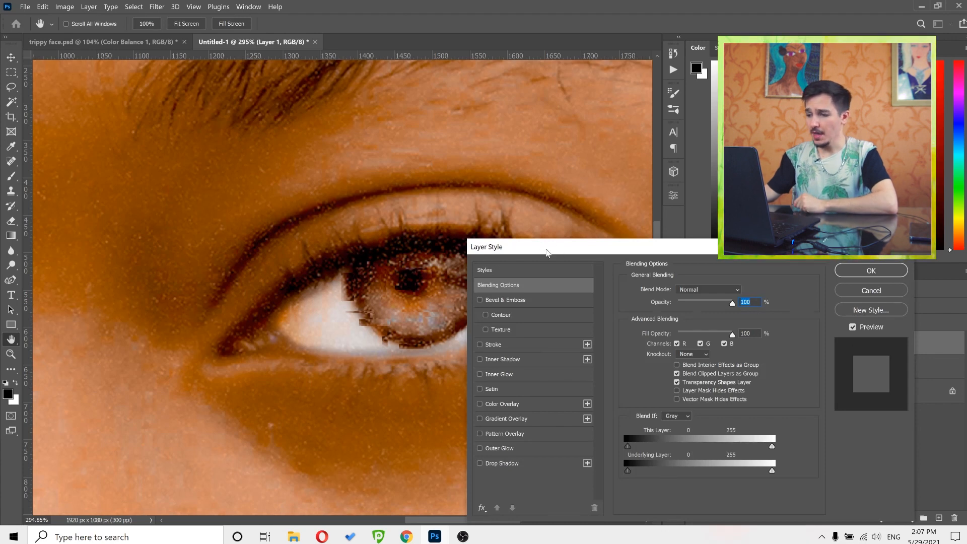
left_click_drag(548, 252, 615, 286)
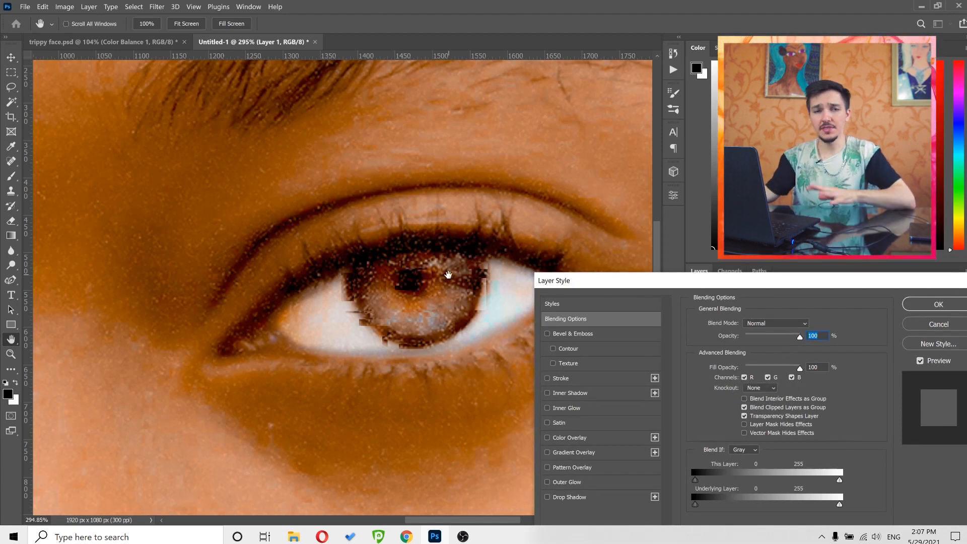
left_click(744, 378)
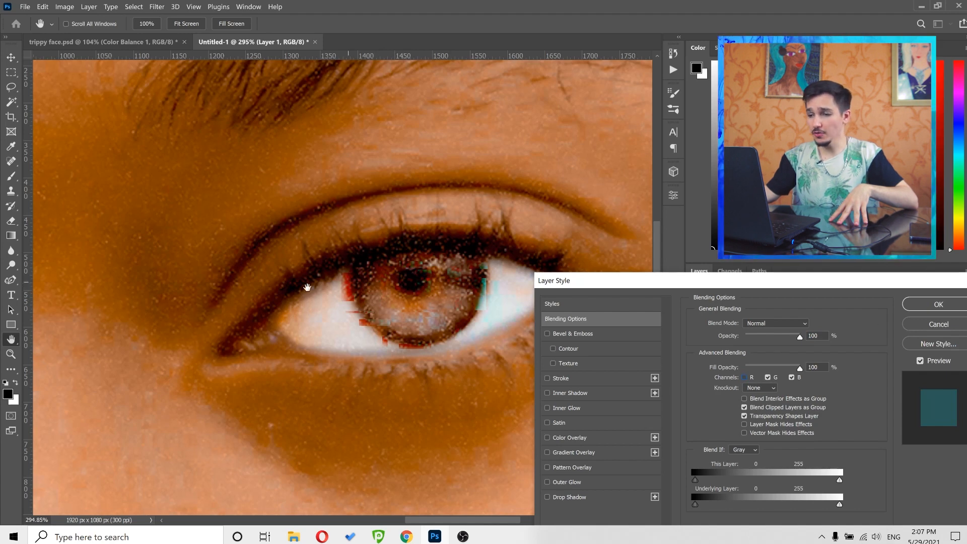
left_click(911, 307)
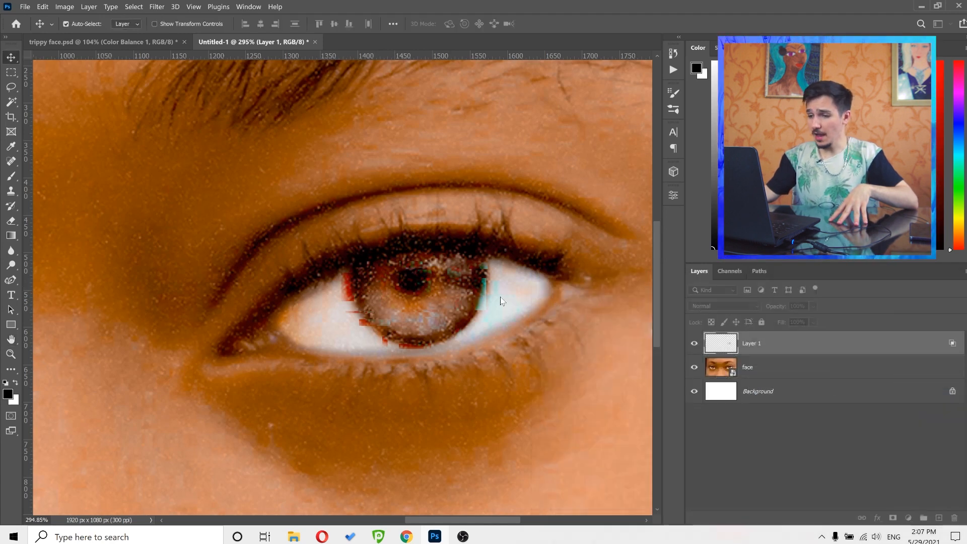
mouse_move(483, 301)
left_mouse_down()
mouse_move(496, 302)
mouse_move(481, 306)
left_mouse_up()
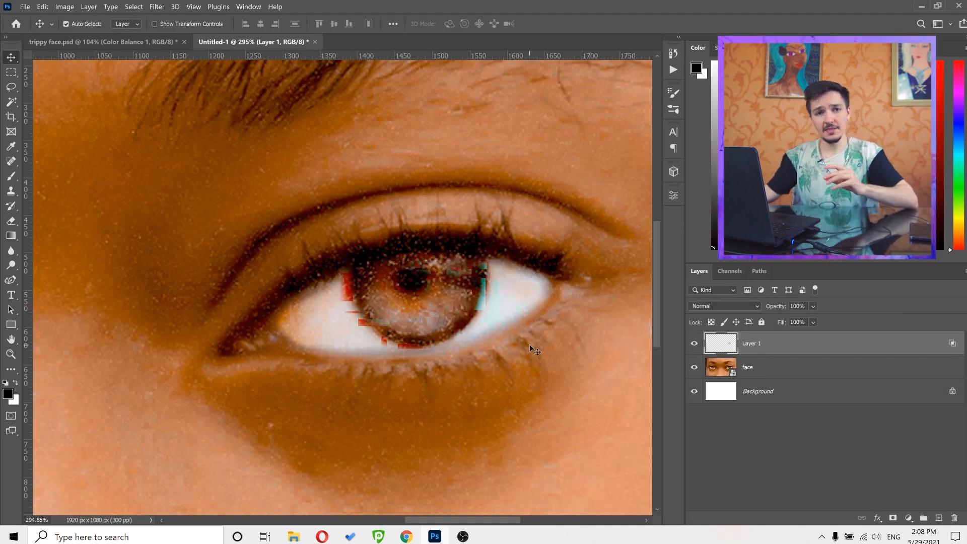
- Duplicate the fragment layer onto the left-hand eye and position the copy slightly offset over its iris
scroll(530, 344, "down", 5)
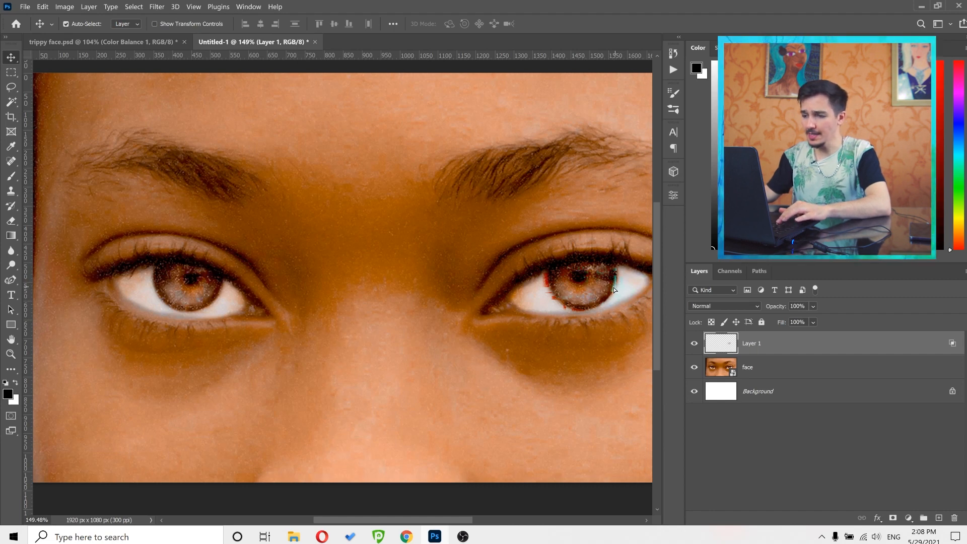
left_click_drag(615, 287, 224, 288)
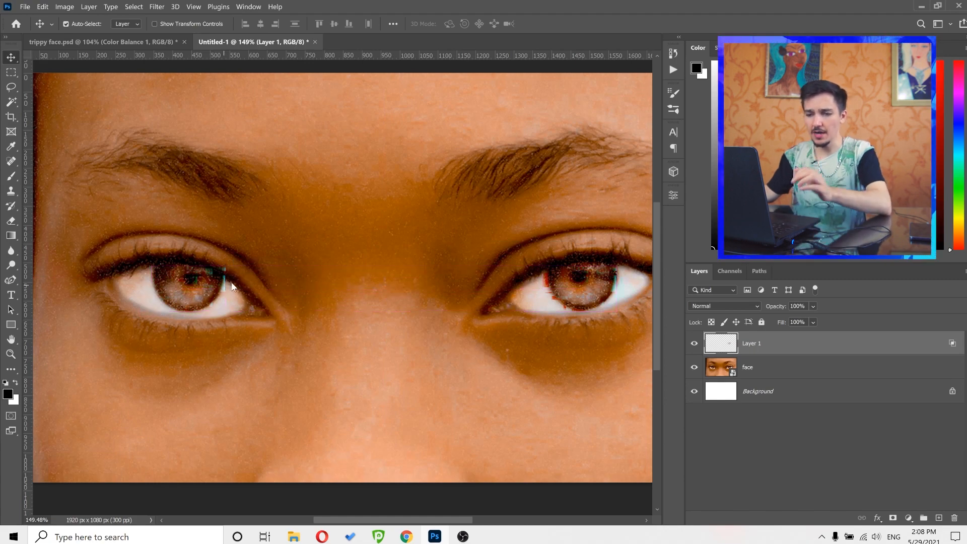
left_click_drag(160, 280, 180, 280)
left_click_drag(306, 302, 325, 278)
left_click_drag(258, 278, 267, 280)
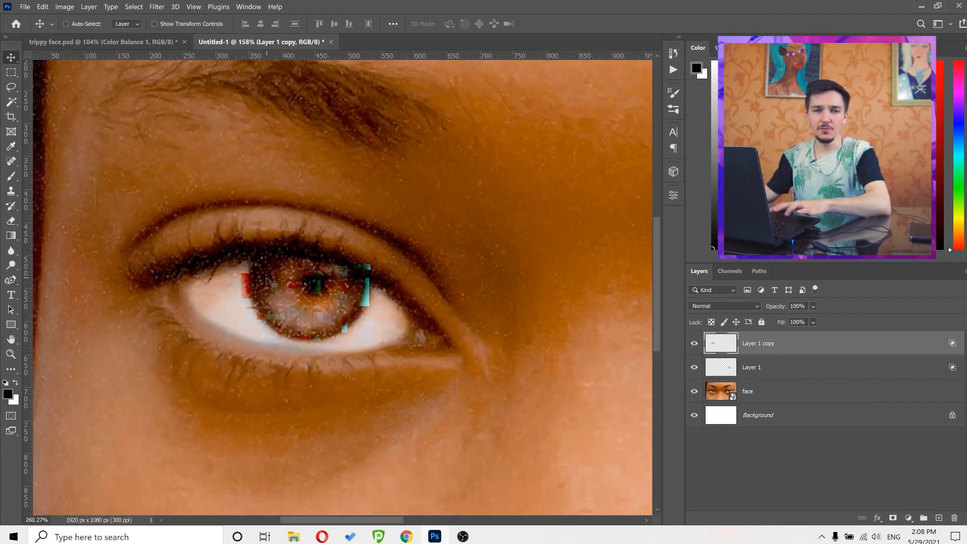
- Apply a Brightness/Contrast adjustment to the face layer with brightness 57 and contrast 0
left_click(806, 397)
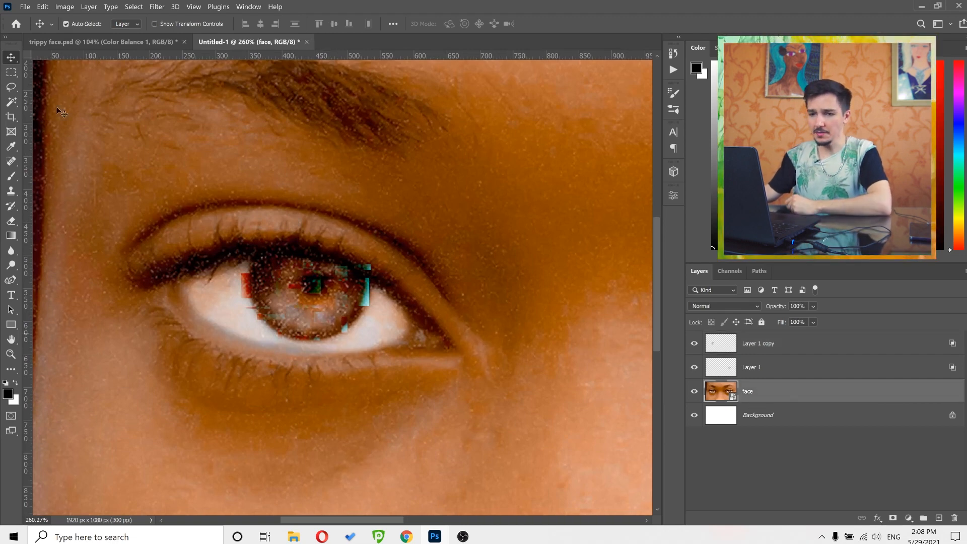
left_click(11, 72)
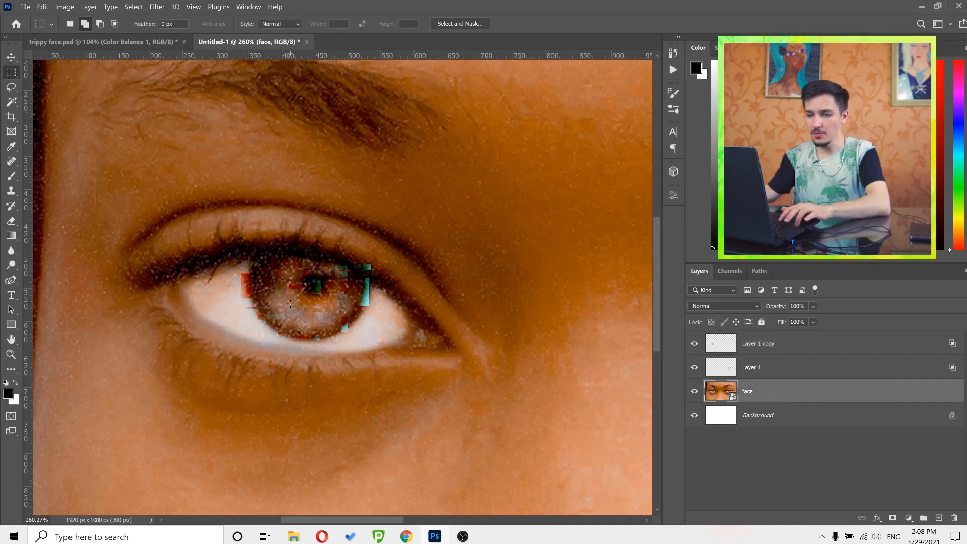
scroll(254, 277, "up", 3, "alt")
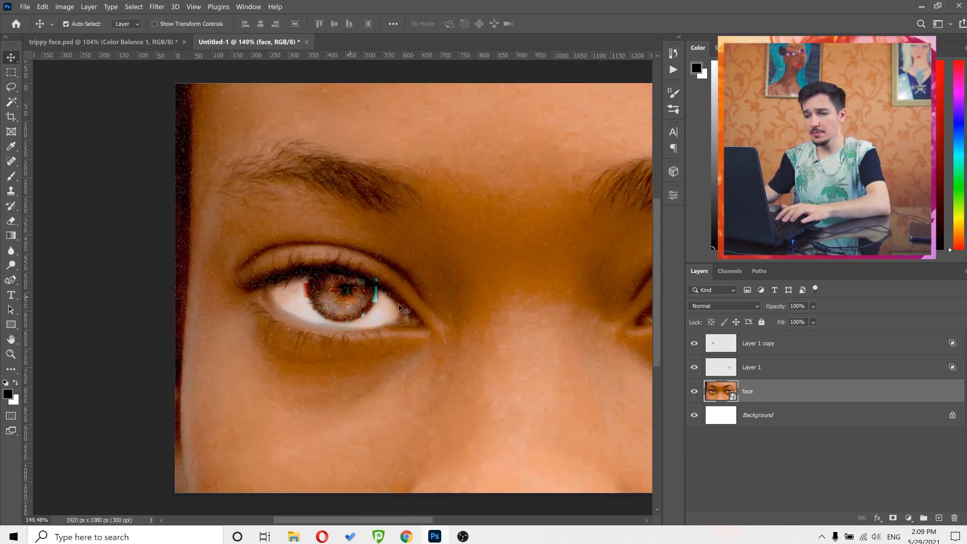
scroll(444, 304, "down", 2)
key("ctrl")
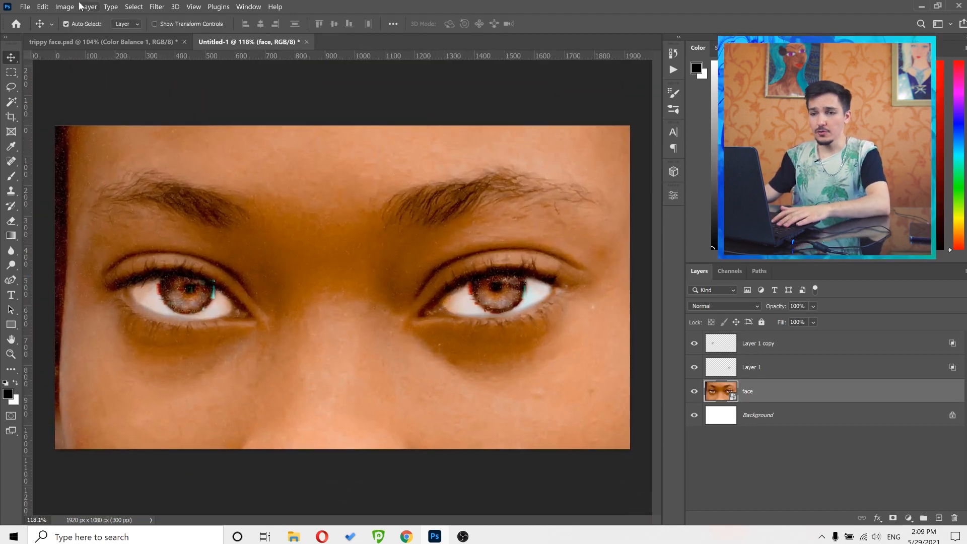
left_click(57, 9)
mouse_move(81, 31)
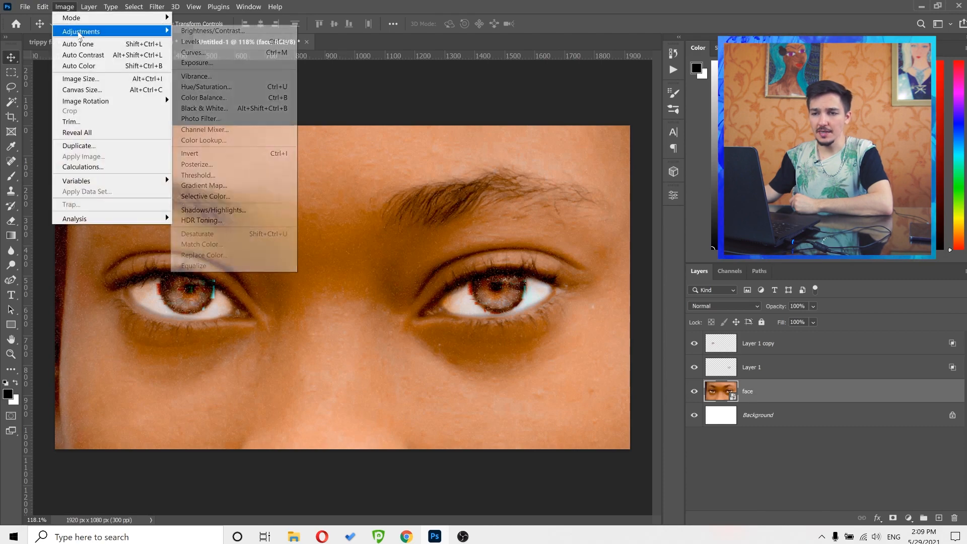
left_click(212, 31)
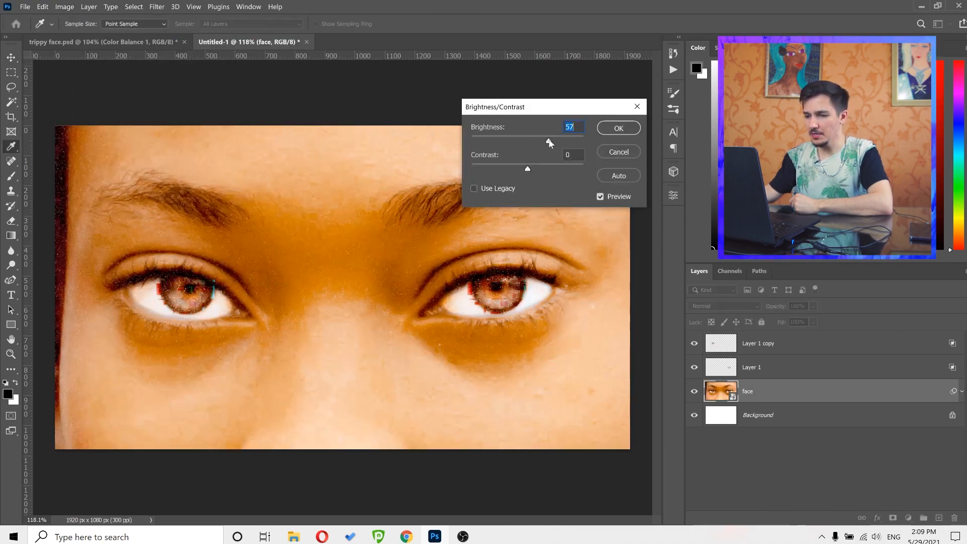
left_click(617, 129)
key("v")
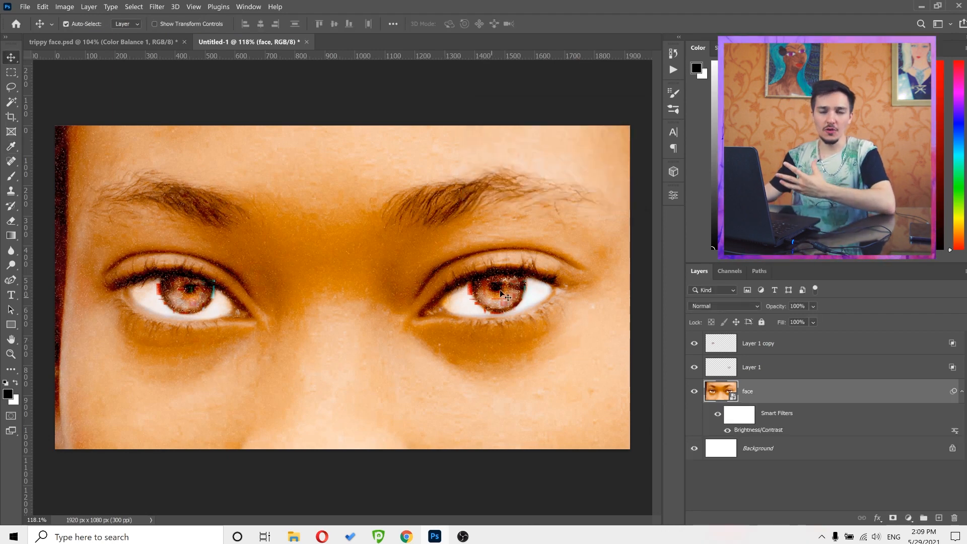
- Invert the face layer's smart filter mask to black and paint white over both eyes so the brightening affects only them
left_click(739, 416)
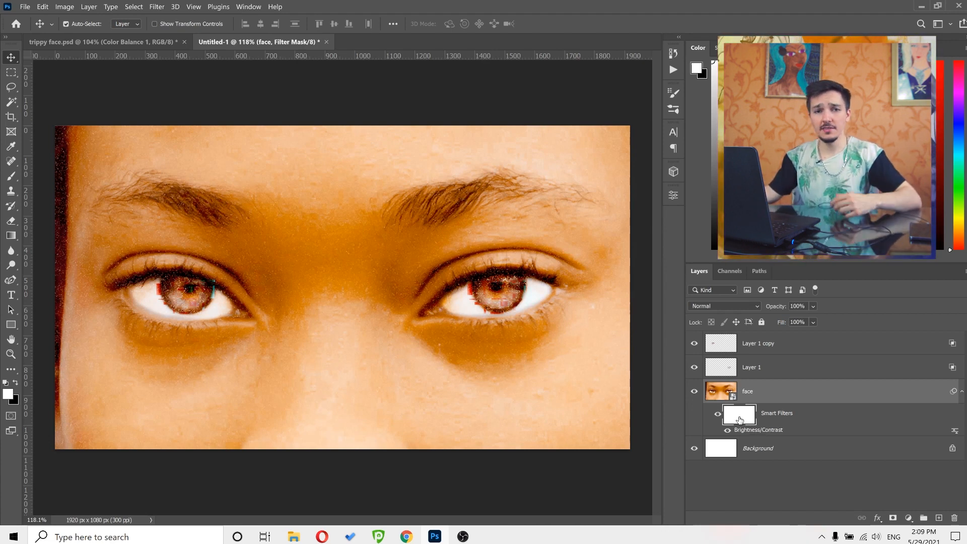
key("ctrl+i")
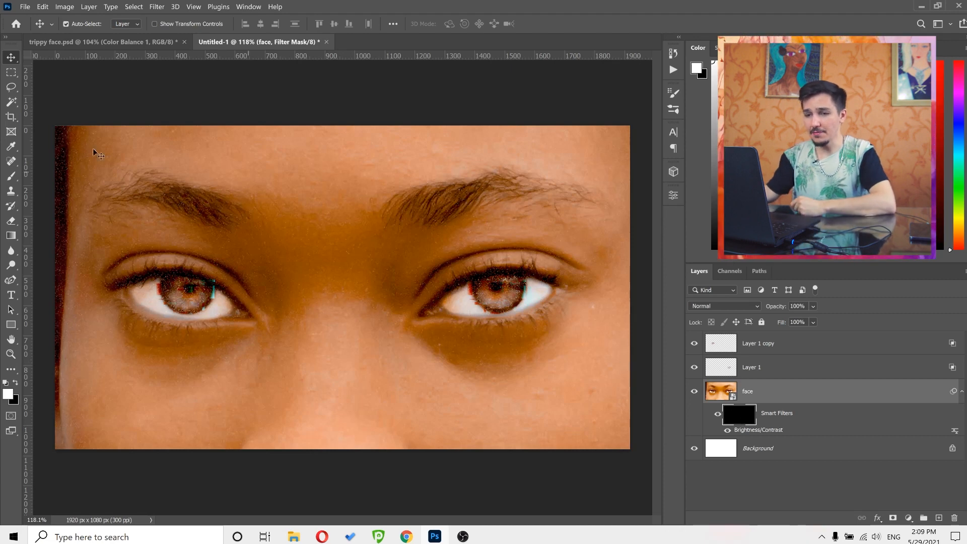
right_click(10, 179)
left_click(55, 175)
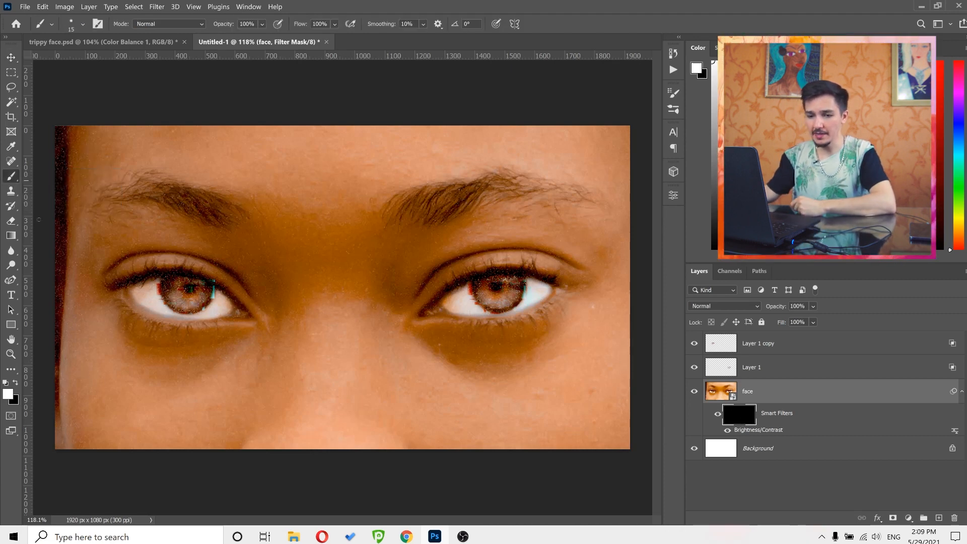
mouse_move(165, 290)
left_mouse_down()
mouse_move(221, 295)
mouse_move(210, 286)
mouse_move(233, 301)
mouse_move(213, 287)
mouse_move(264, 318)
mouse_move(225, 330)
mouse_move(238, 323)
mouse_move(182, 322)
mouse_move(206, 334)
mouse_move(158, 325)
mouse_move(107, 291)
mouse_move(147, 308)
mouse_move(116, 292)
mouse_move(143, 278)
left_mouse_up()
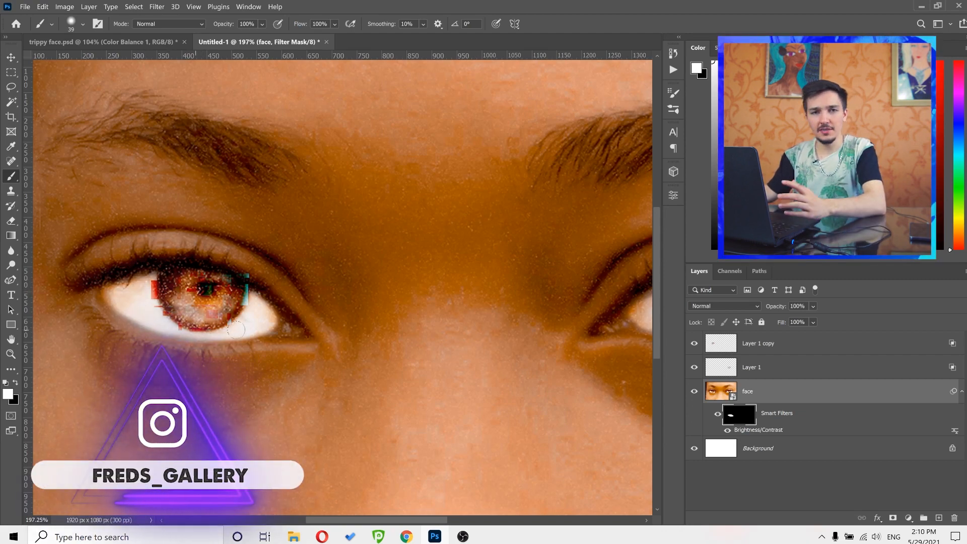
left_click_drag(432, 277, 208, 273)
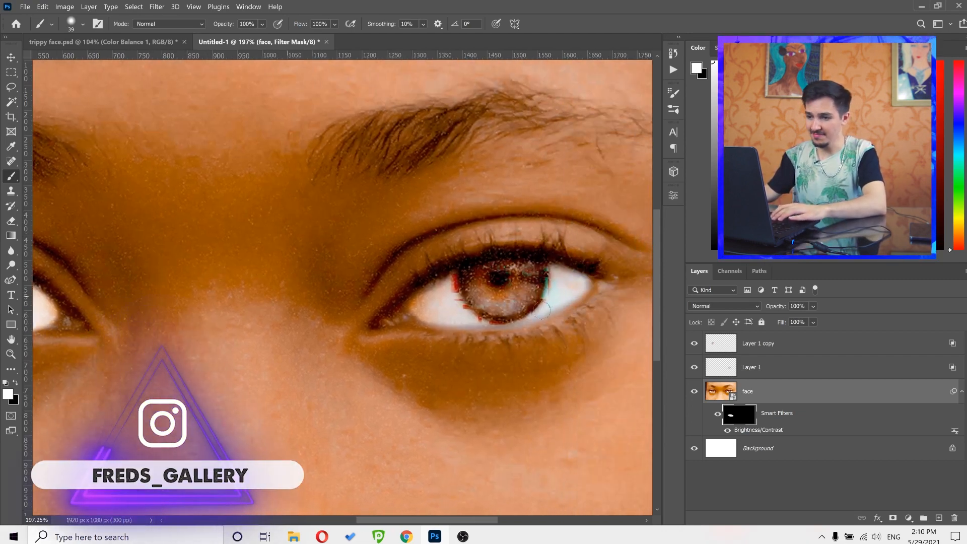
mouse_move(572, 283)
left_mouse_down()
mouse_move(526, 314)
mouse_move(422, 316)
left_mouse_up()
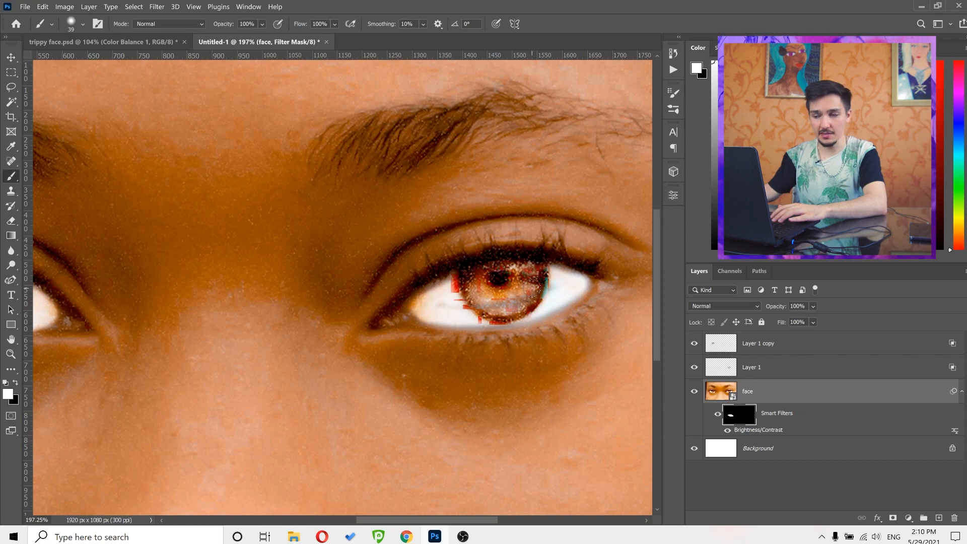
scroll(540, 282, "up", 2)
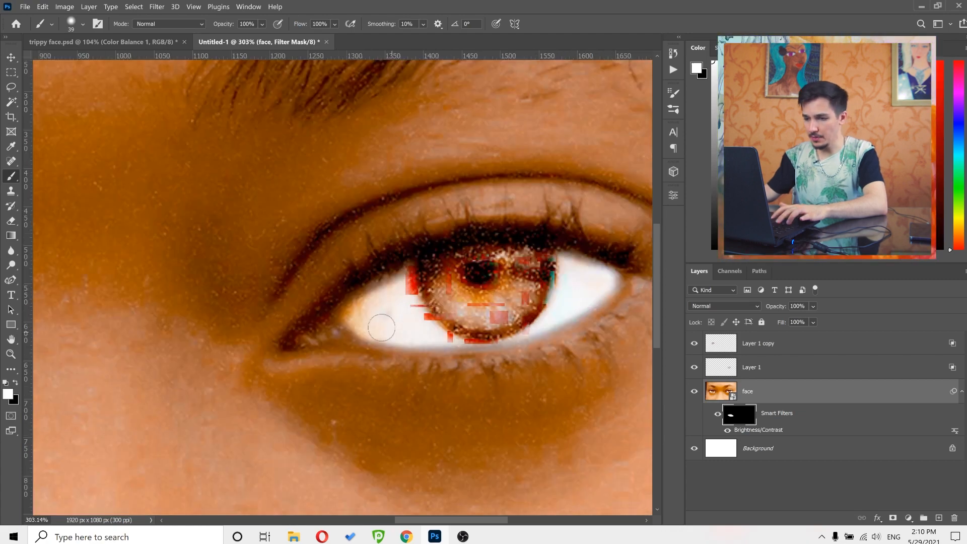
scroll(327, 285, "down", 3)
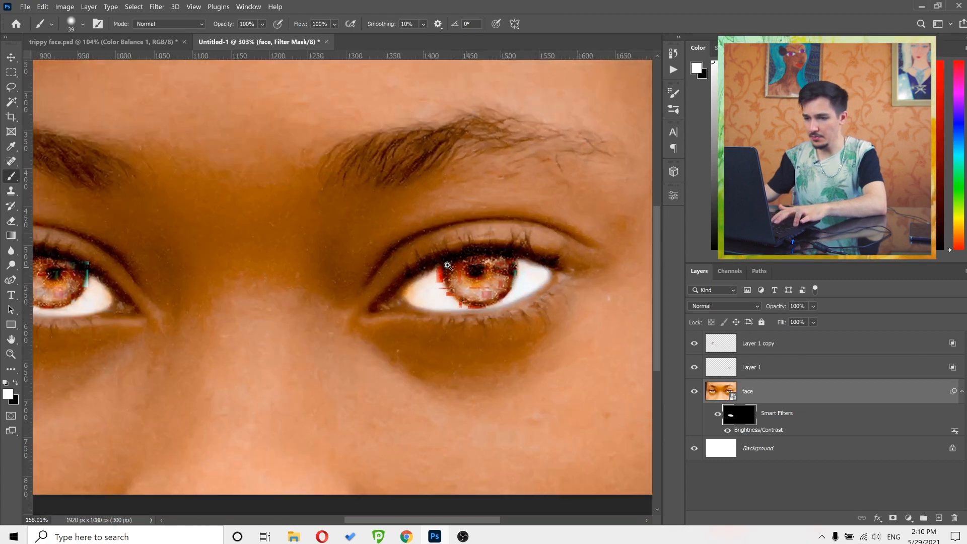
scroll(292, 298, "up", 1)
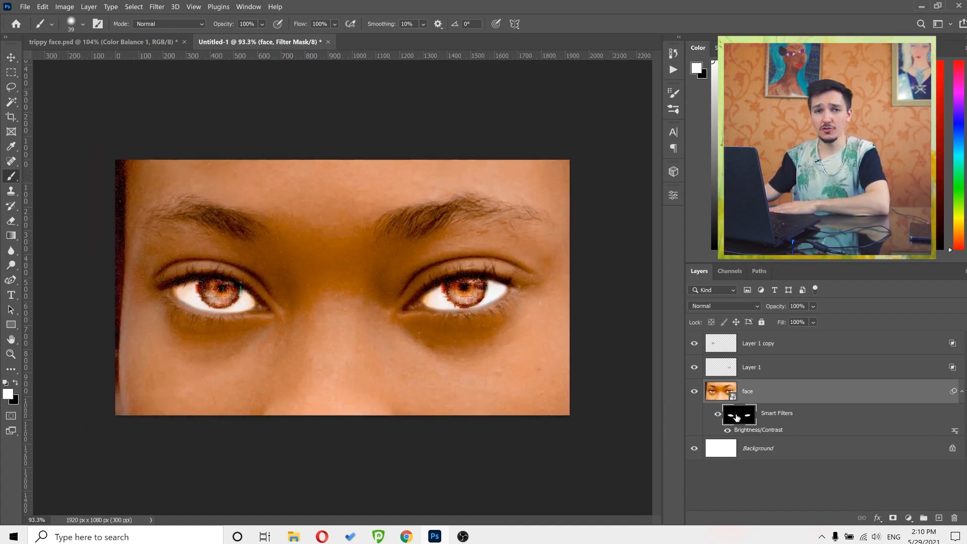
- On the face layer, select several small scattered rectangles across the left-hand iris with the Rectangular Marquee
key("v")
key("ctrl+0")
left_click(731, 396)
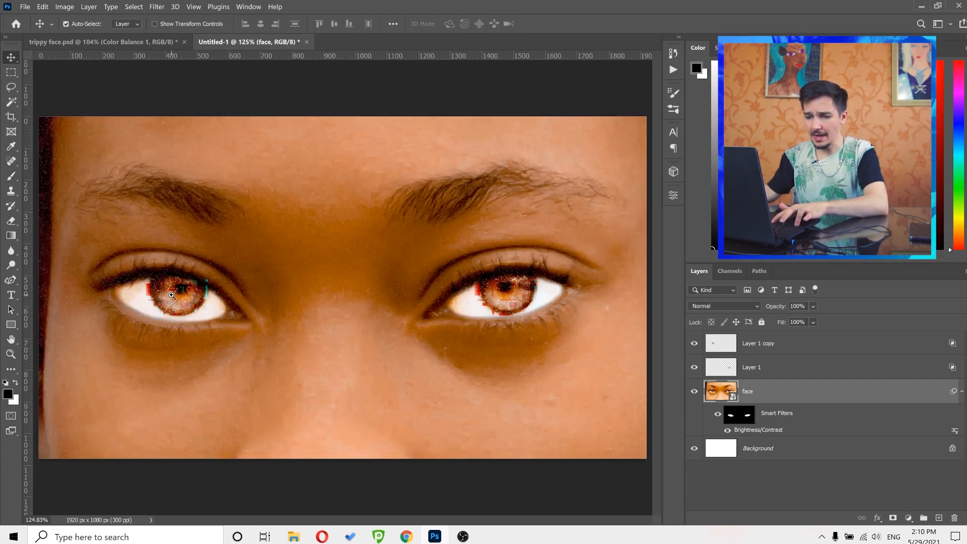
left_click_drag(171, 295, 283, 311)
left_click(15, 75)
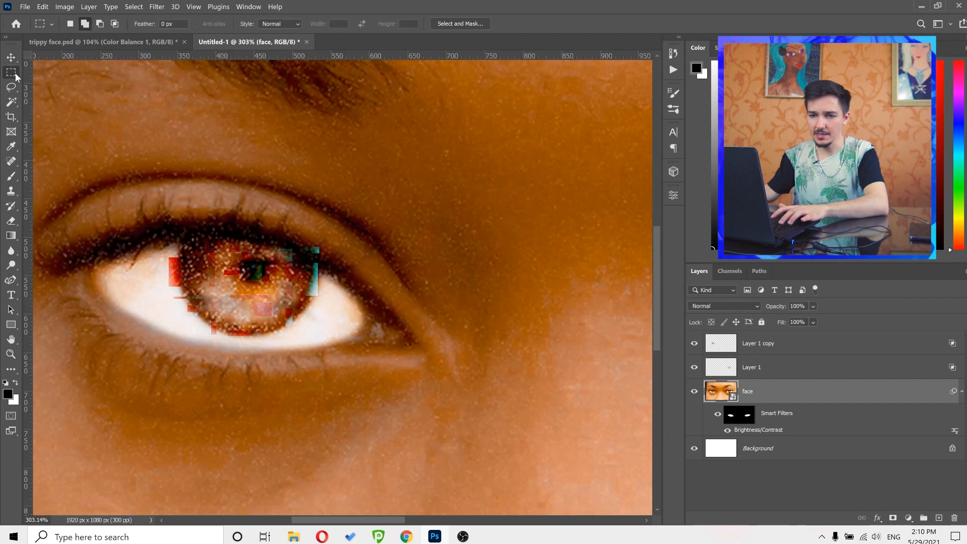
left_click_drag(177, 249, 192, 266)
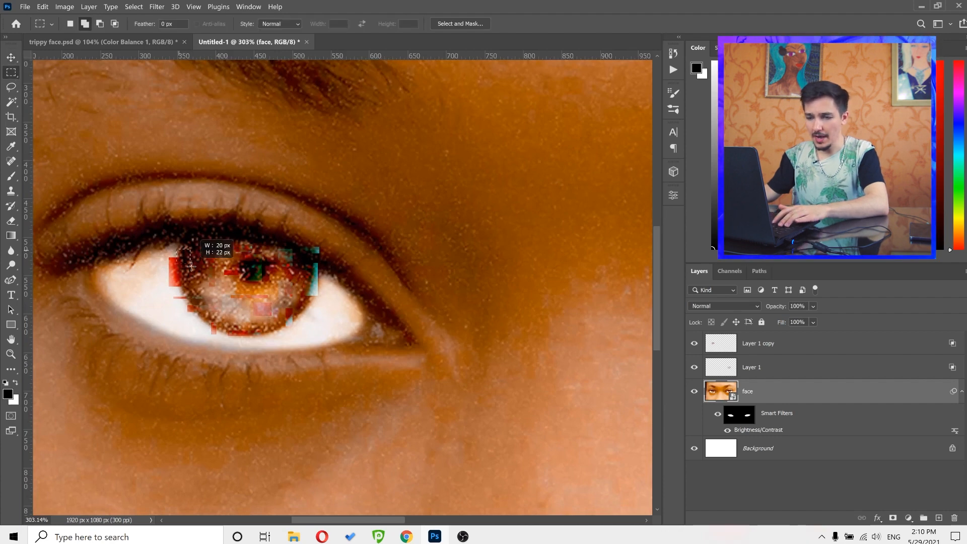
left_click_drag(251, 262, 274, 285)
left_click_drag(327, 314, 273, 308)
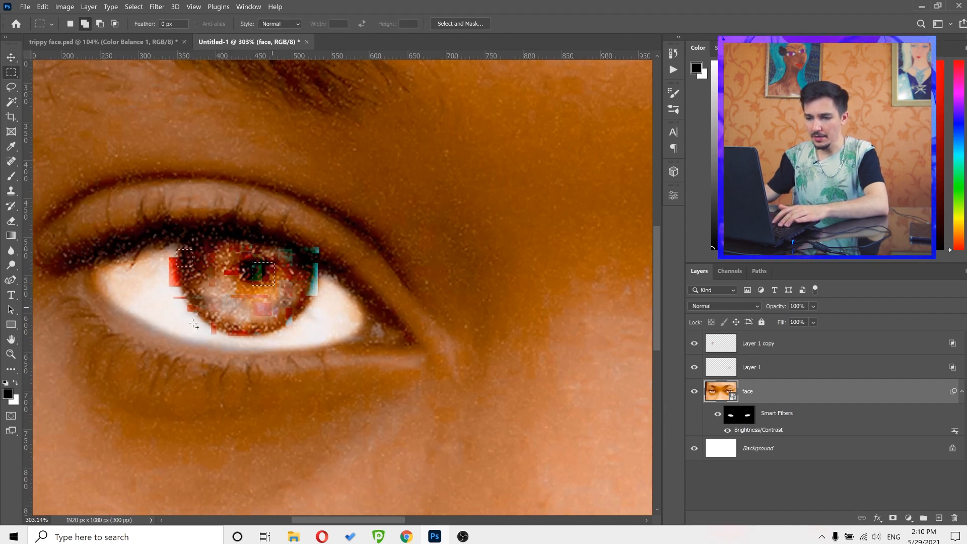
left_click_drag(195, 317, 262, 336)
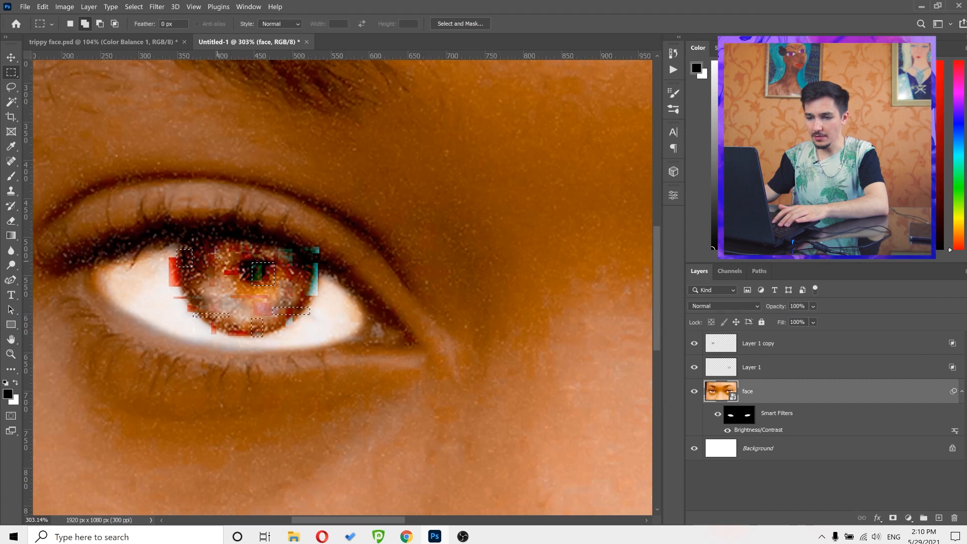
left_click_drag(216, 249, 232, 283)
left_click_drag(171, 287, 199, 290)
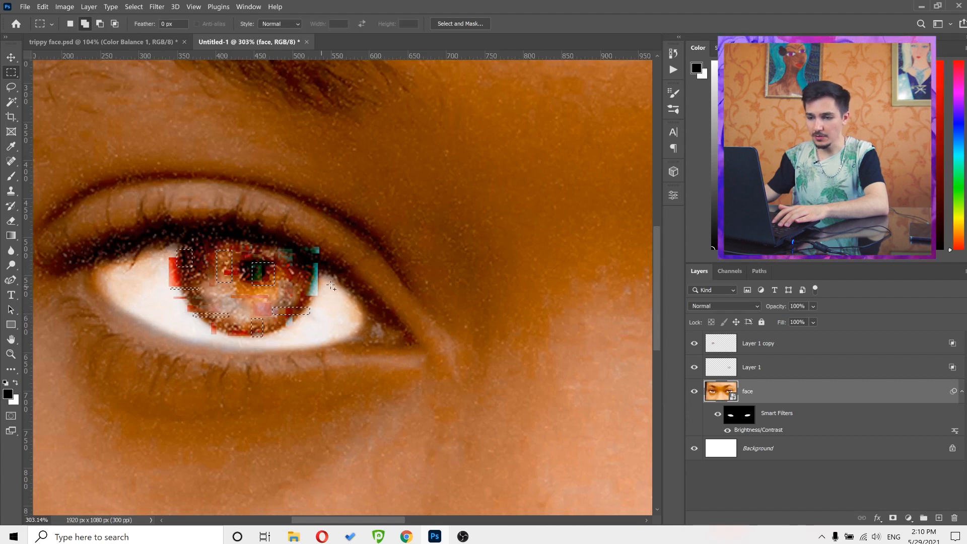
mouse_move(330, 281)
left_mouse_down()
mouse_move(291, 283)
mouse_move(289, 275)
left_mouse_up()
- Add several small scattered rectangles across the right-hand iris to the selection
left_click_drag(360, 253, 380, 285)
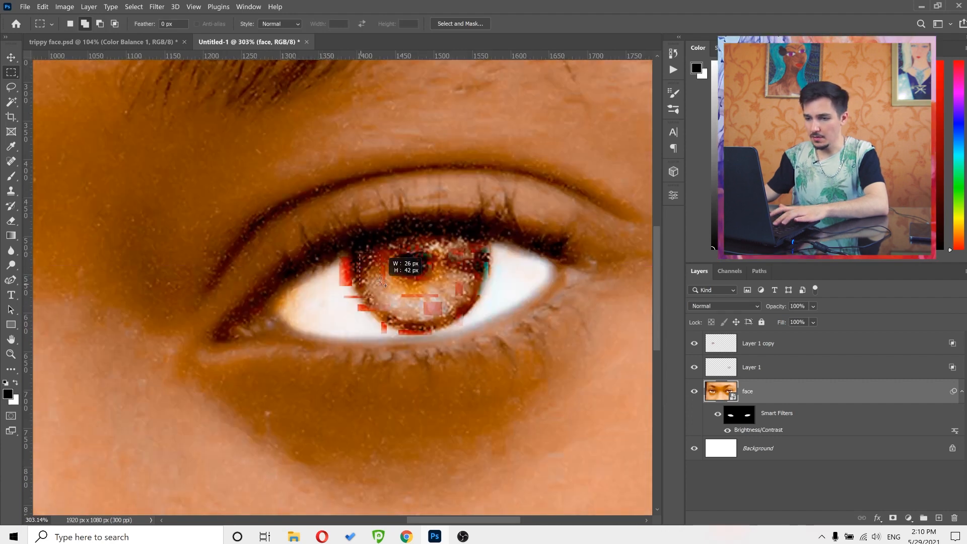
mouse_move(418, 251)
left_mouse_down()
mouse_move(441, 284)
mouse_move(500, 283)
mouse_move(442, 299)
left_mouse_up()
left_click_drag(389, 302, 360, 297)
left_click_drag(420, 287, 442, 317)
left_click_drag(450, 246, 462, 268)
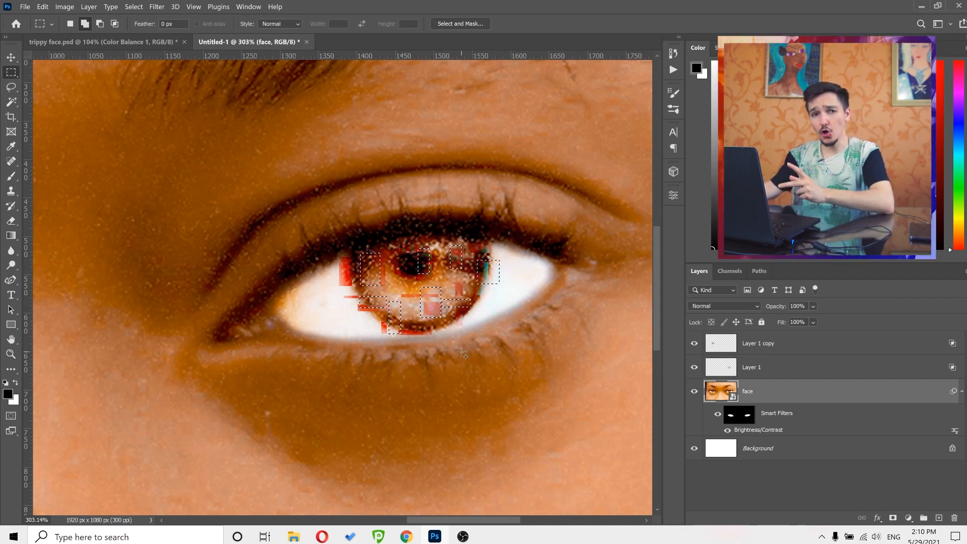
- Copy the selected iris fragments of both eyes to a new layer and nudge them slightly downward
key("ctrl+j")
key("v")
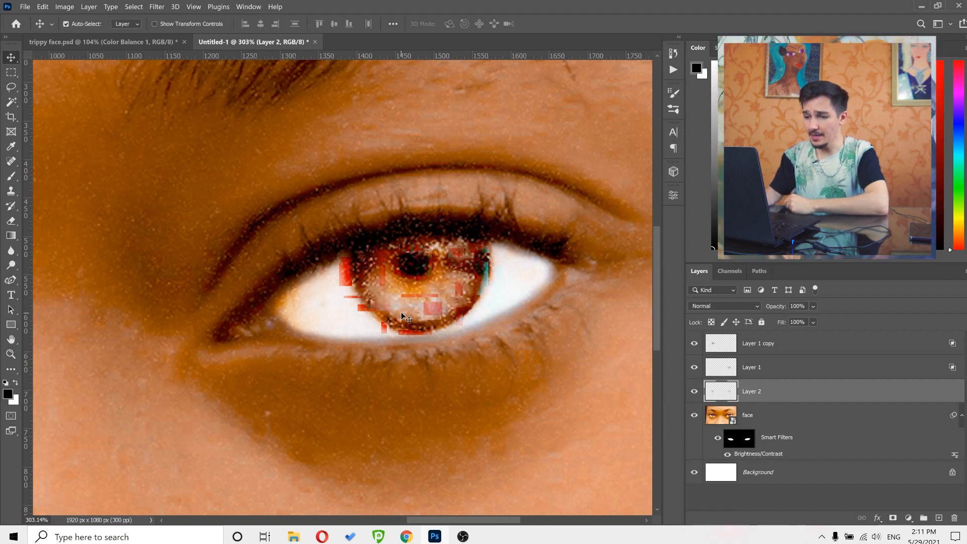
key("Down")
key("Down")
key("Down")
key("Down")
key("Down")
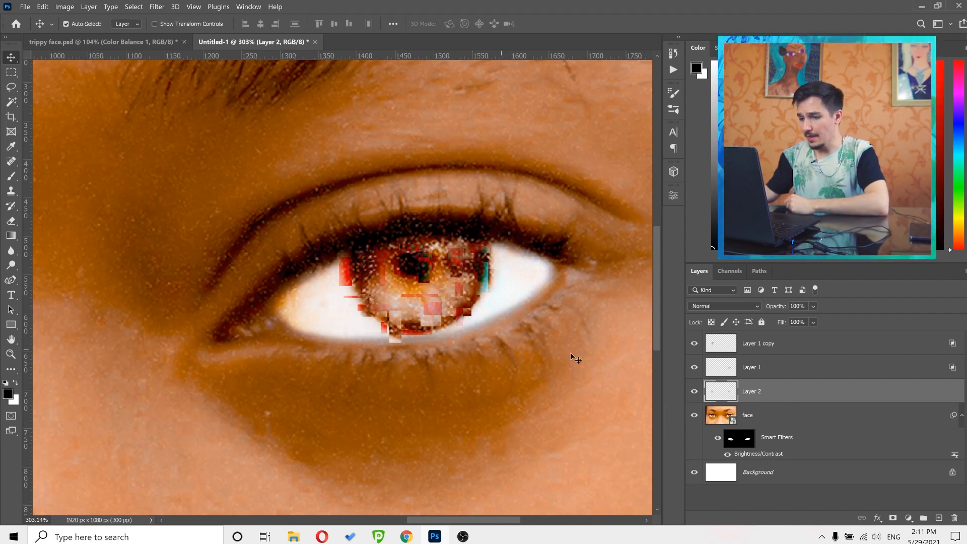
- Turn off the green channel in the new fragment layer's blending options, keeping red and blue on
double_click(845, 394)
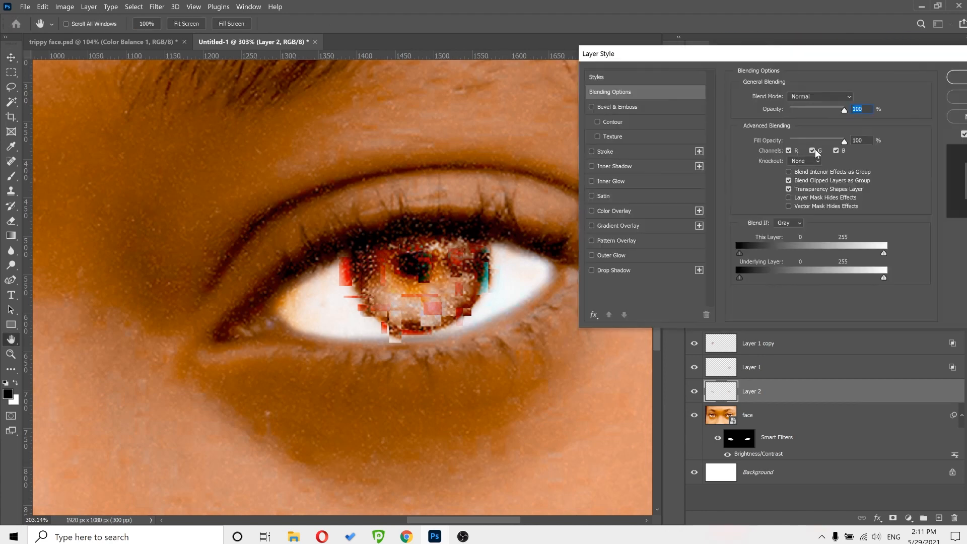
left_click(813, 150)
left_click(813, 151)
left_click(836, 151)
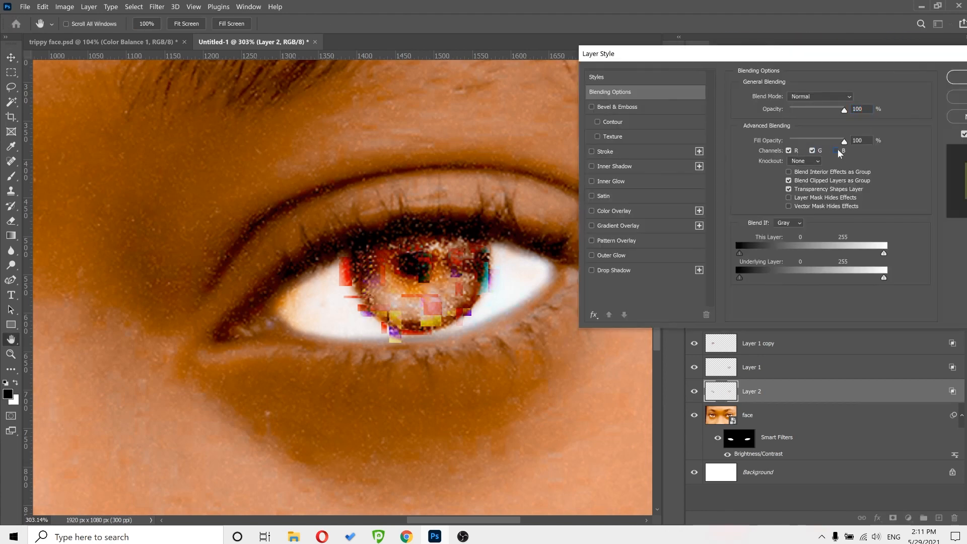
left_click(837, 151)
left_click(812, 150)
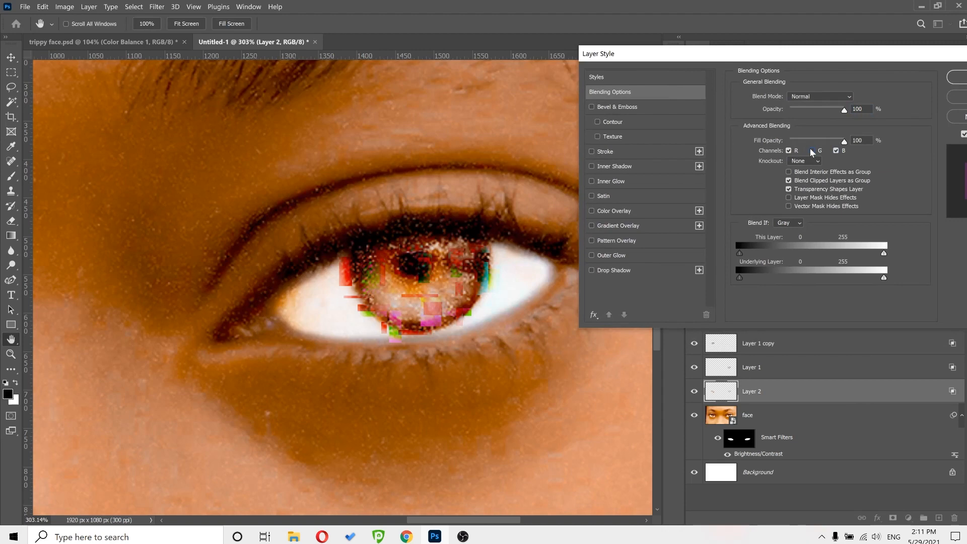
left_click(957, 79)
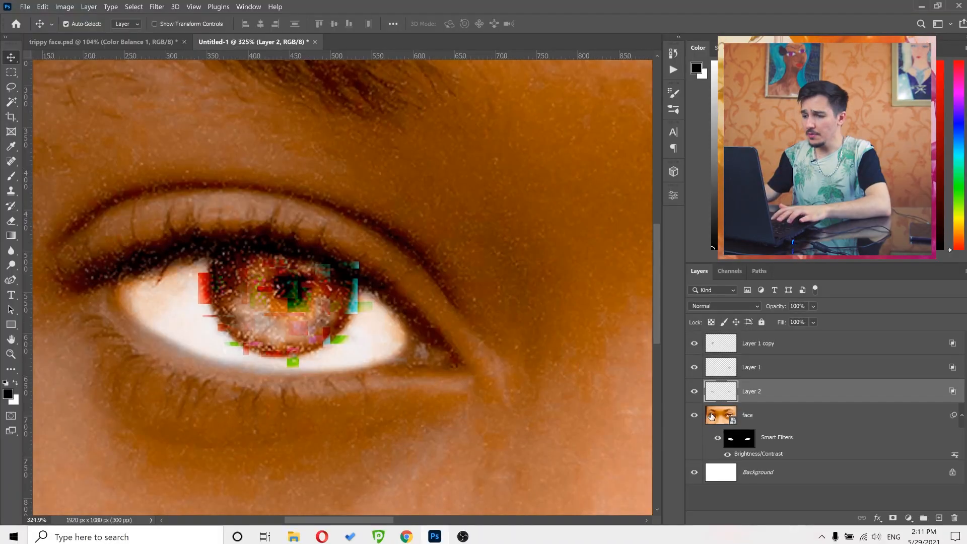
- On the face layer, select several small scattered rectangles over the white of the left-hand eye
key("alt+bracketleft")
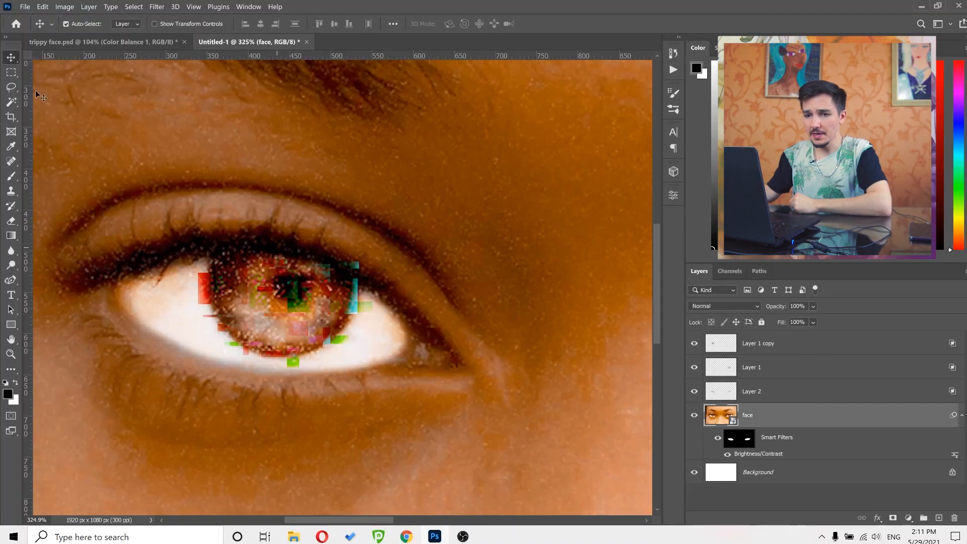
key("m")
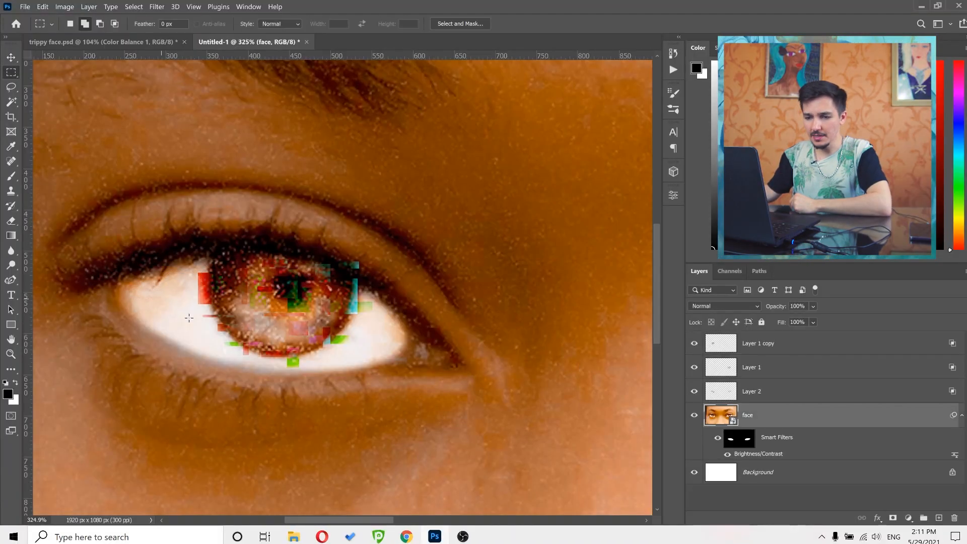
left_click_drag(131, 290, 162, 298)
left_click_drag(178, 310, 193, 332)
left_click_drag(409, 333, 349, 348)
left_click_drag(209, 345, 232, 329)
left_click_drag(175, 274, 201, 282)
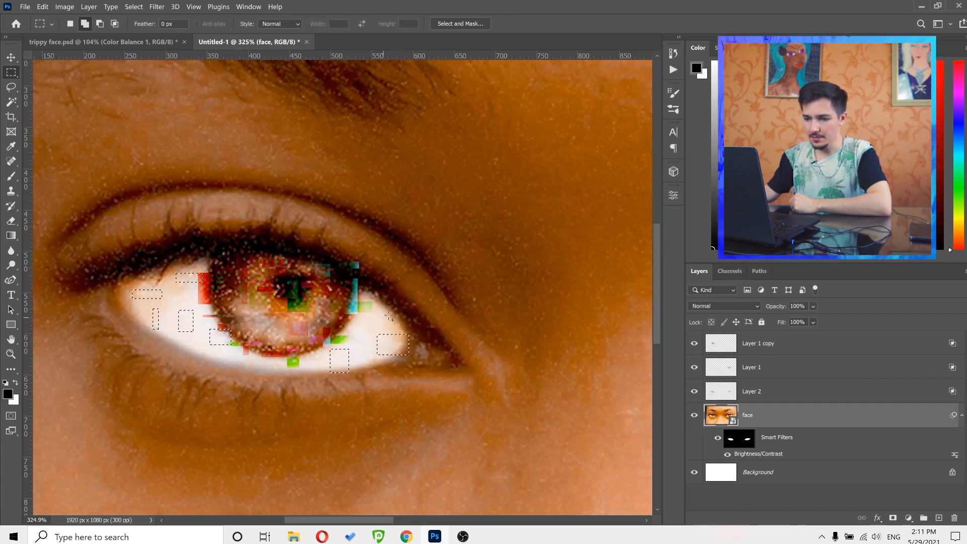
left_click_drag(388, 311, 355, 318)
- Add several small scattered rectangles over the white of the right-hand eye to the selection
key("space")
left_click_drag(548, 346, 356, 333)
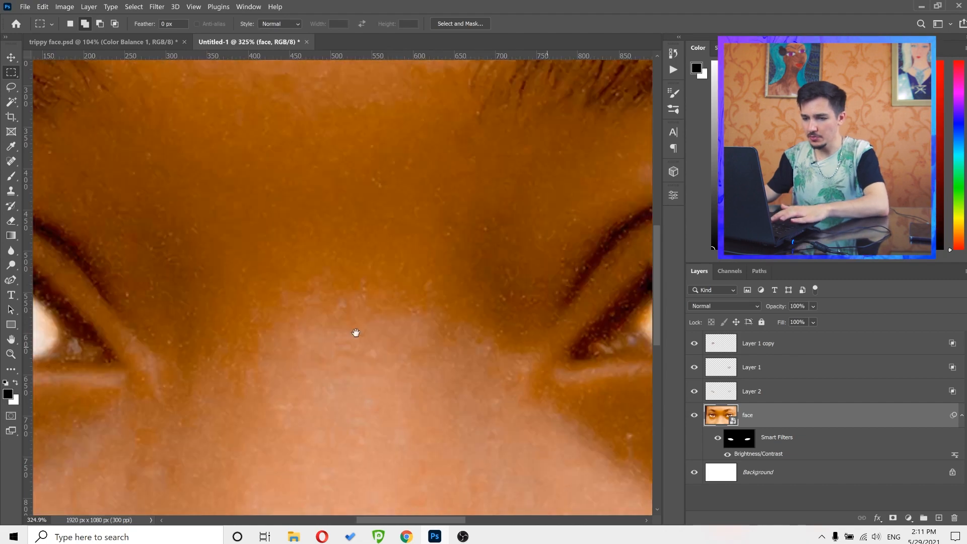
mouse_move(402, 276)
left_mouse_down()
mouse_move(440, 286)
mouse_move(444, 315)
left_mouse_up()
left_click_drag(394, 339, 420, 309)
left_click_drag(263, 347, 239, 356)
mouse_move(216, 355)
left_mouse_down()
mouse_move(209, 328)
mouse_move(226, 311)
left_mouse_up()
left_click_drag(196, 335, 192, 360)
left_click_drag(393, 348, 362, 351)
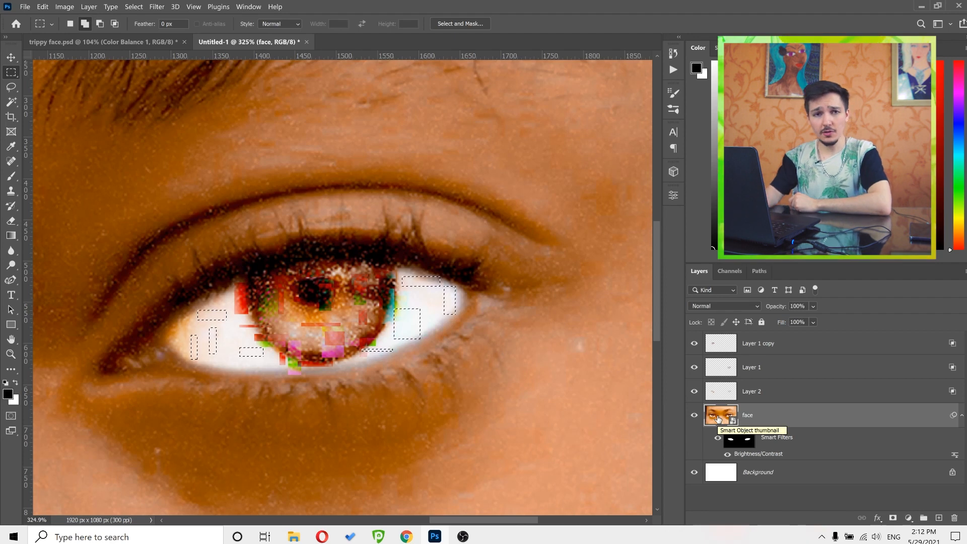
- Copy the selected eye-white fragments to a new layer and convert that layer to a smart object
key("ctrl+j")
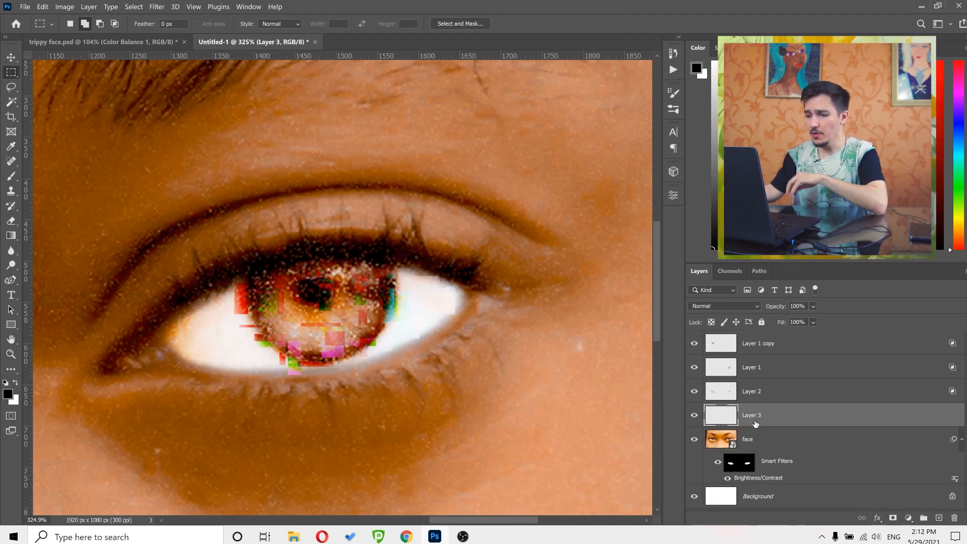
right_click(844, 422)
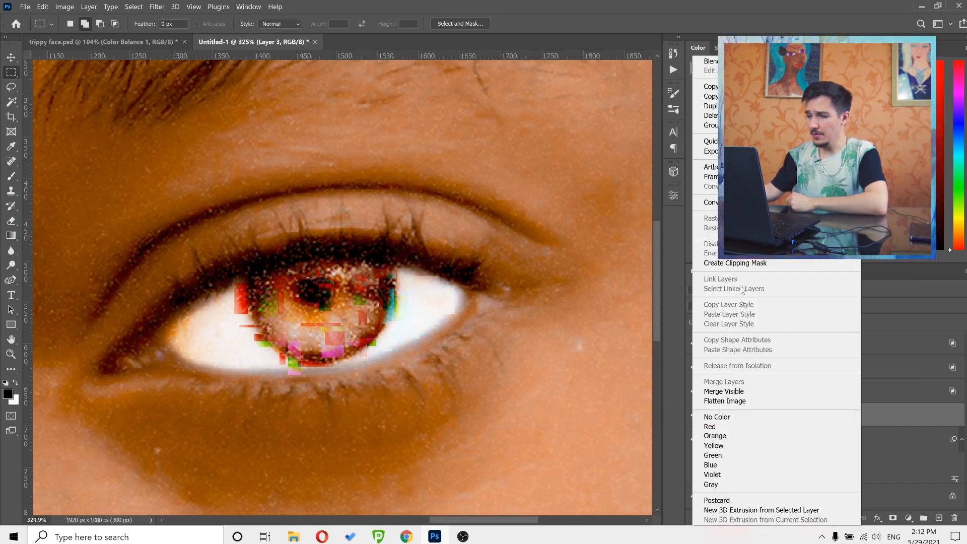
left_click(736, 202)
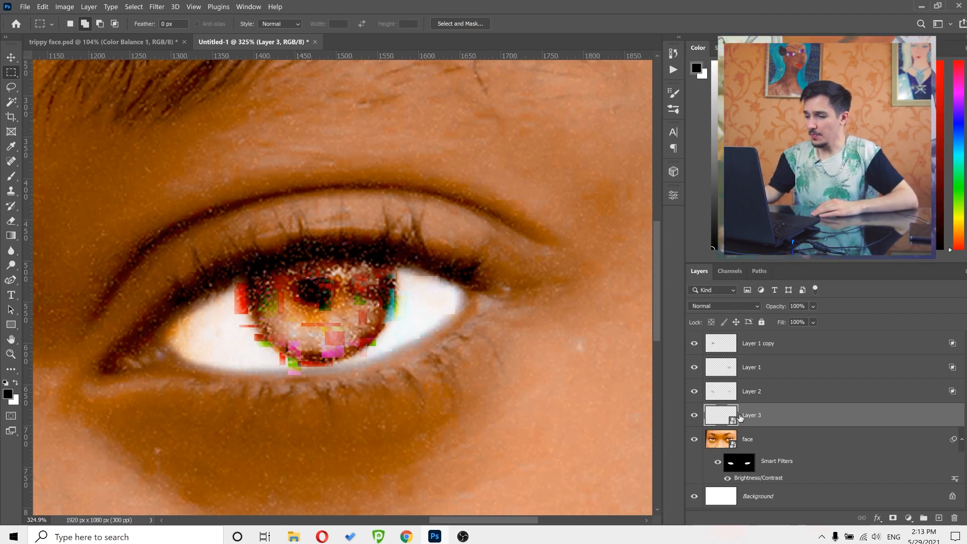
- Apply a Hue/Saturation adjustment to the eye-white fragment layer with hue +33, saturation +60 and lightness -4
left_click(64, 7)
mouse_move(83, 31)
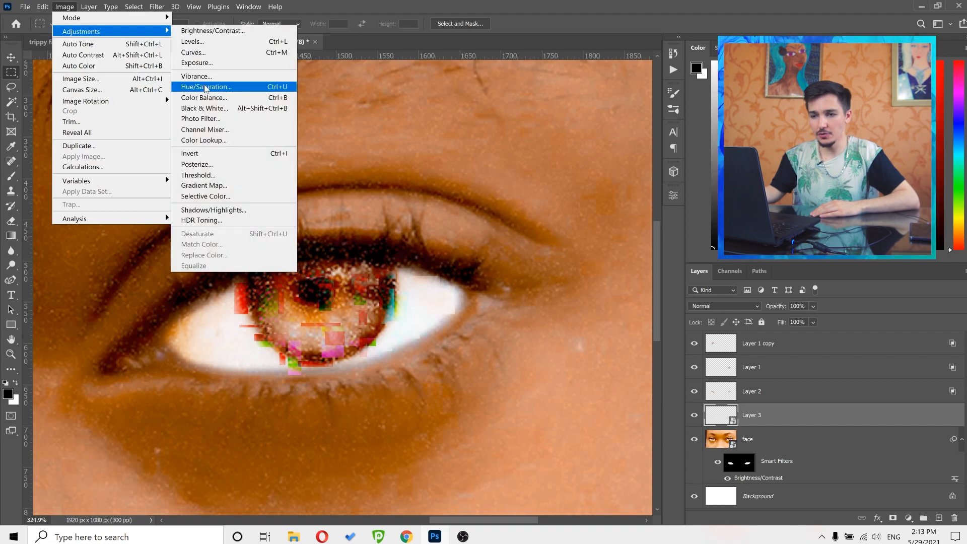
left_click(206, 88)
left_click_drag(649, 368, 611, 371)
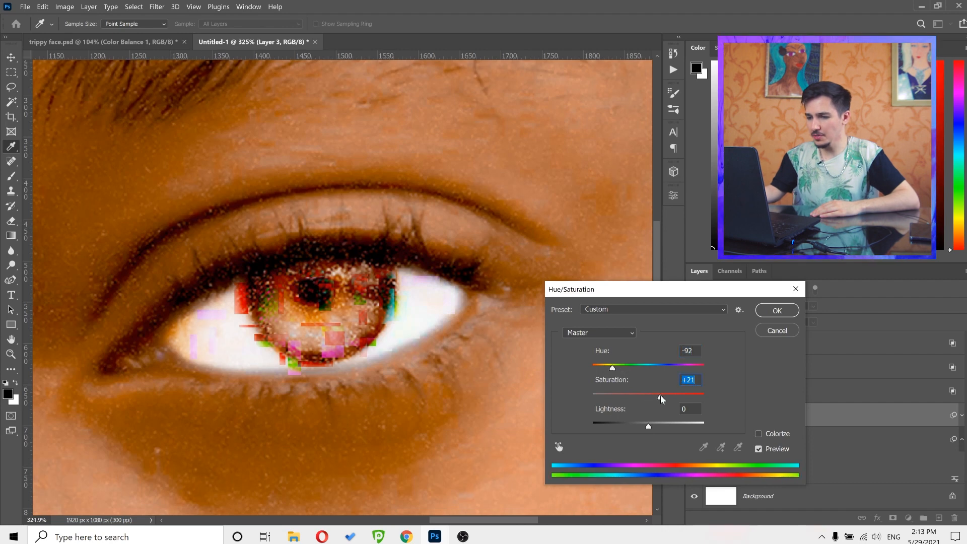
left_click_drag(642, 429, 648, 428)
left_click_drag(648, 368, 667, 369)
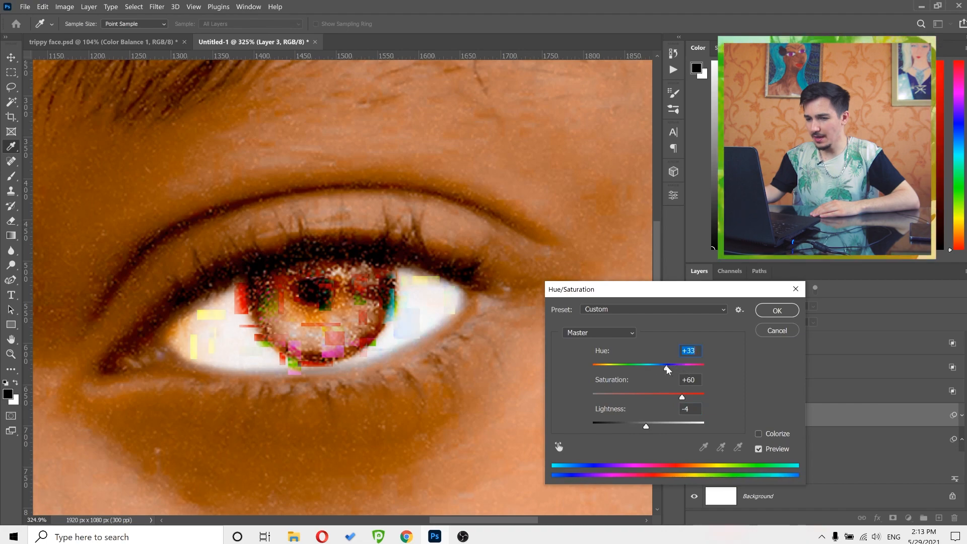
left_click(776, 310)
key("m")
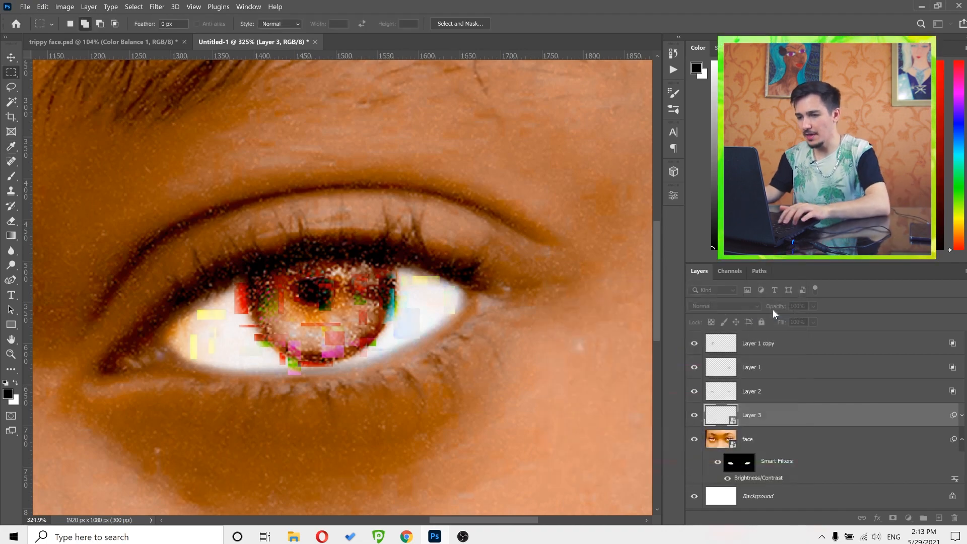
- Shift the eye-white fragments slightly down and to the right with the Move tool, and duplicate their layer
left_click_drag(393, 346, 312, 337)
left_click_drag(211, 279, 244, 287)
left_click_drag(144, 318, 177, 312)
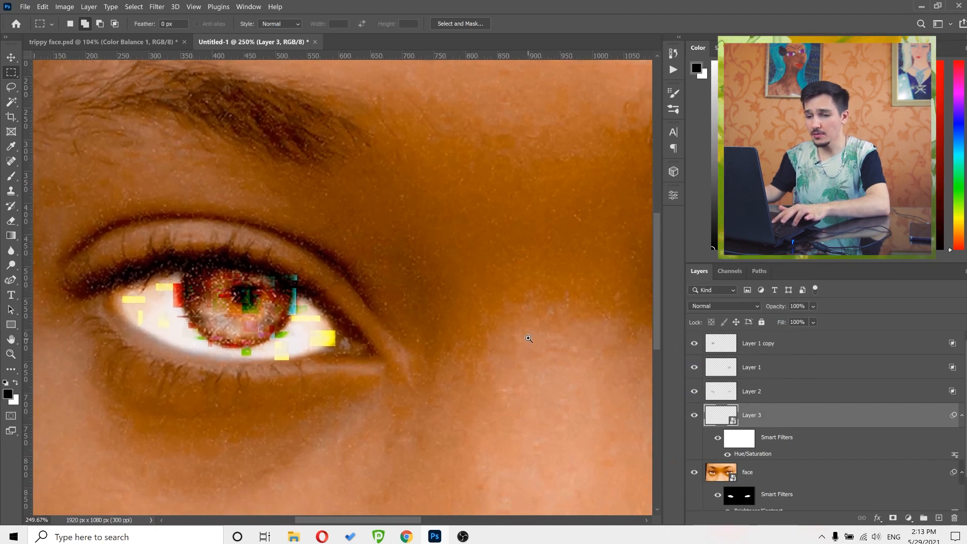
left_click_drag(528, 339, 504, 333)
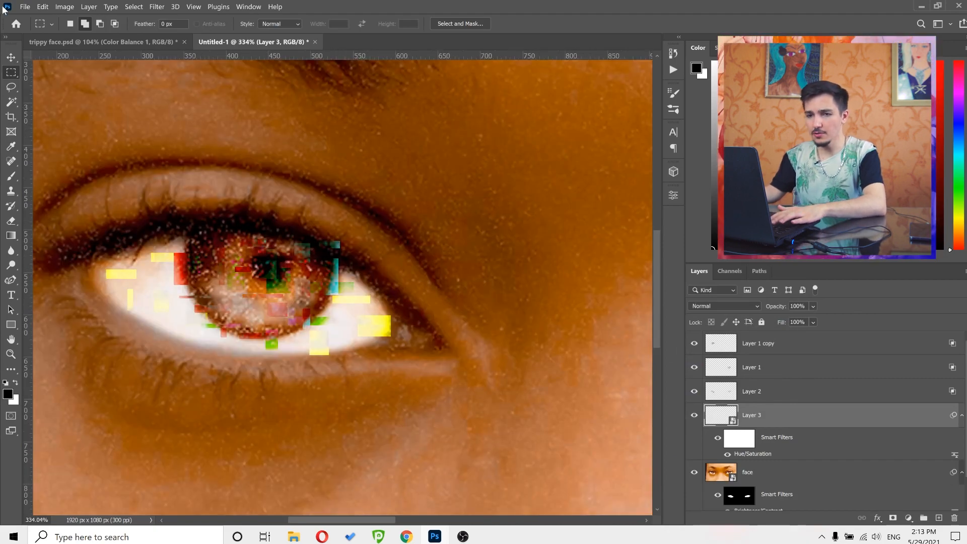
left_click(11, 57)
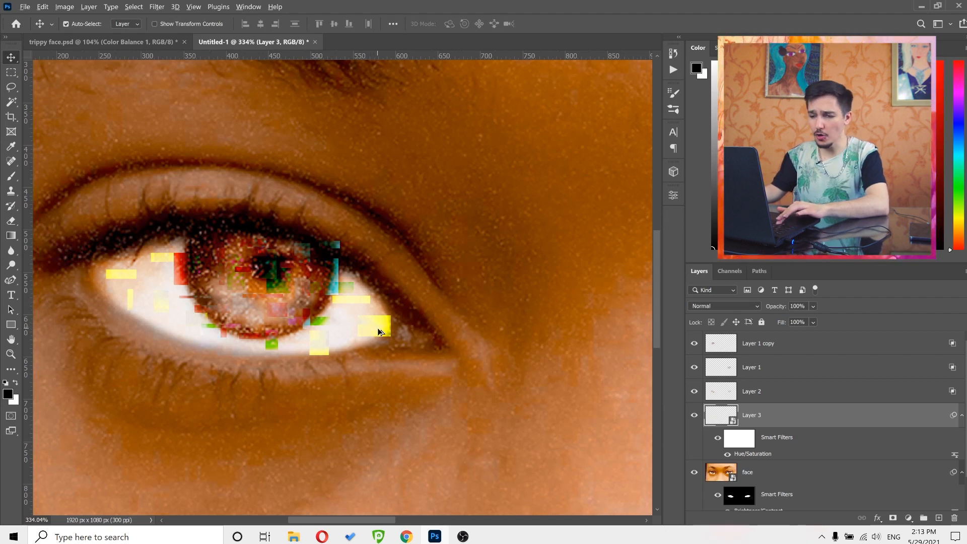
mouse_move(378, 330)
left_mouse_down()
mouse_move(355, 317)
mouse_move(350, 327)
mouse_move(389, 346)
left_mouse_up()
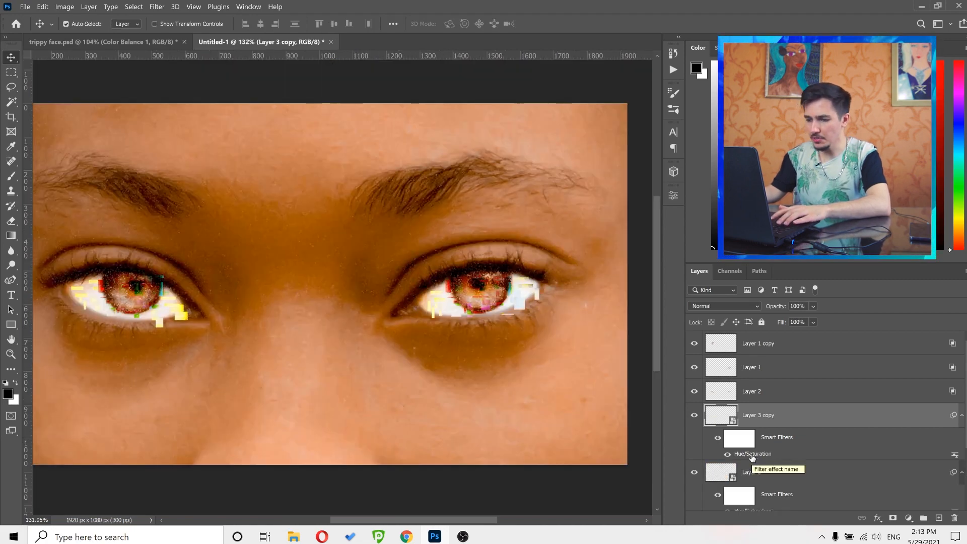
- Lower the hue in the duplicated fragment layer's Hue/Saturation filter to turn its eye-white fragments blue
double_click(752, 455)
left_click_drag(652, 297, 761, 296)
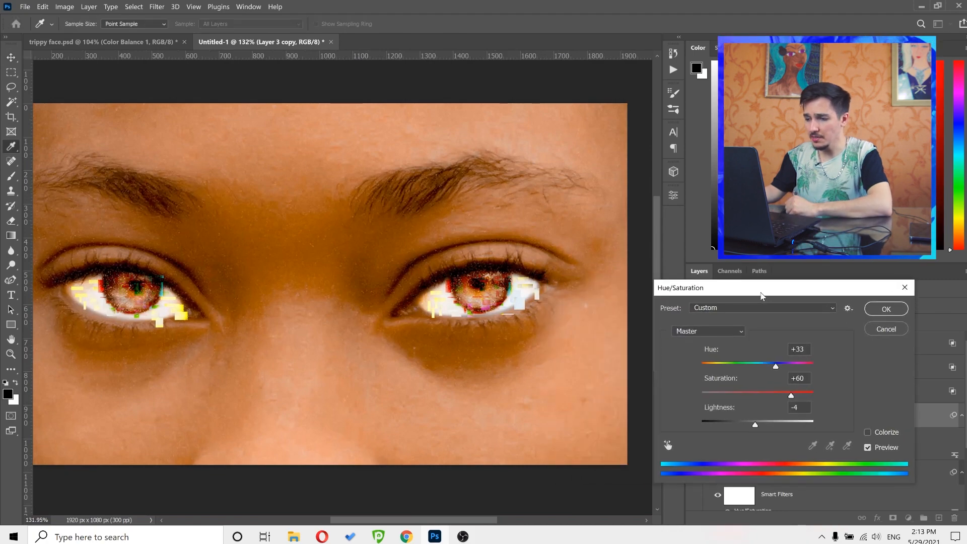
left_click_drag(746, 367, 713, 367)
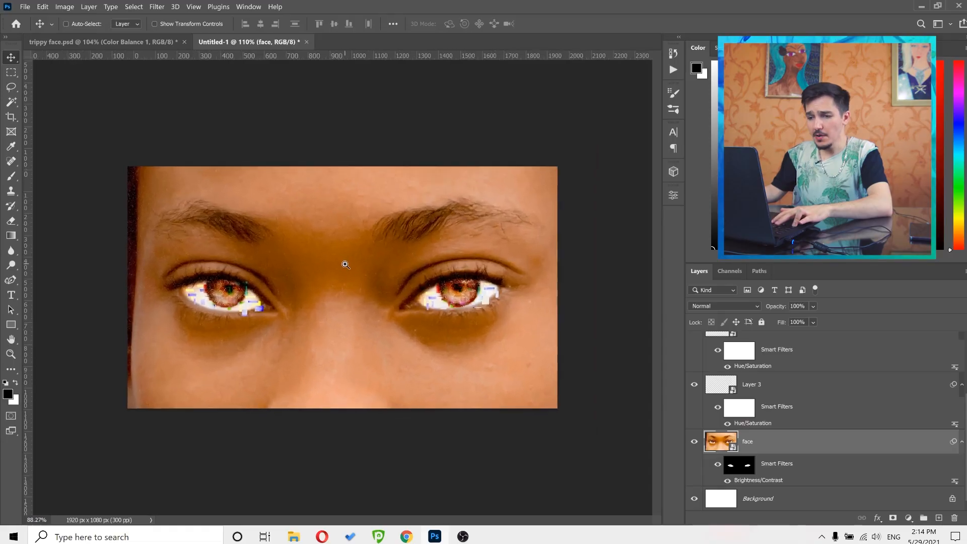
- Glance at the finished trippy face document, and in the working document add a top Pattern fill layer using the scattered black rectangles pattern
left_click(131, 42)
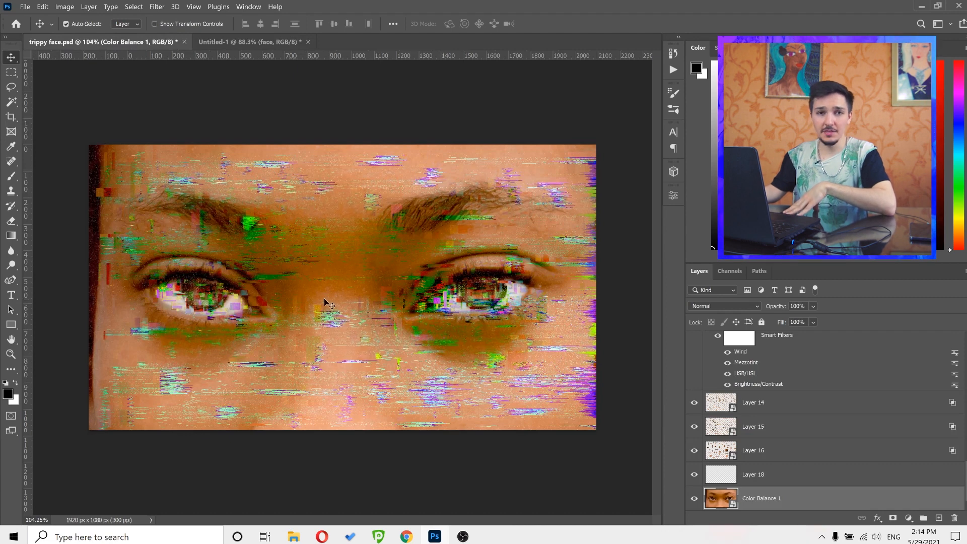
left_click(282, 42)
left_click(763, 350)
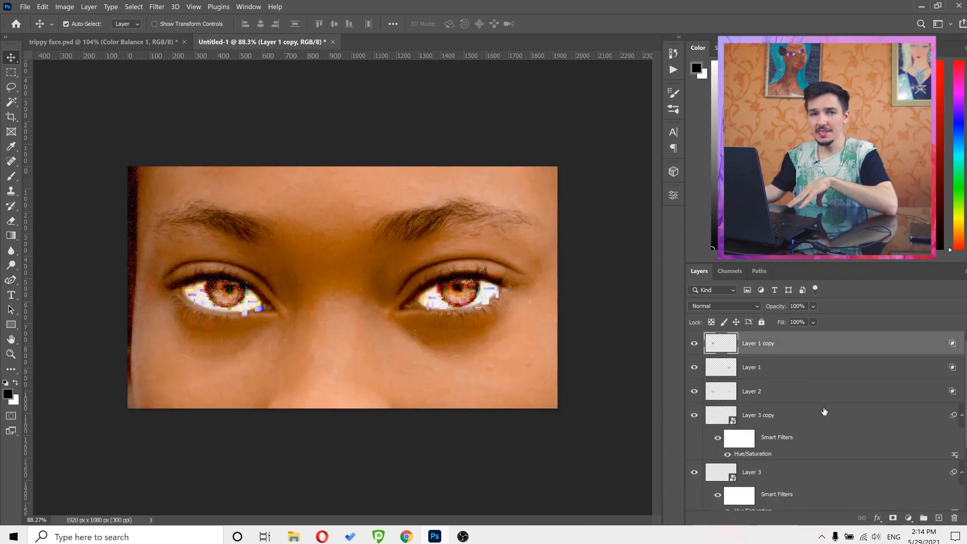
left_click(909, 518)
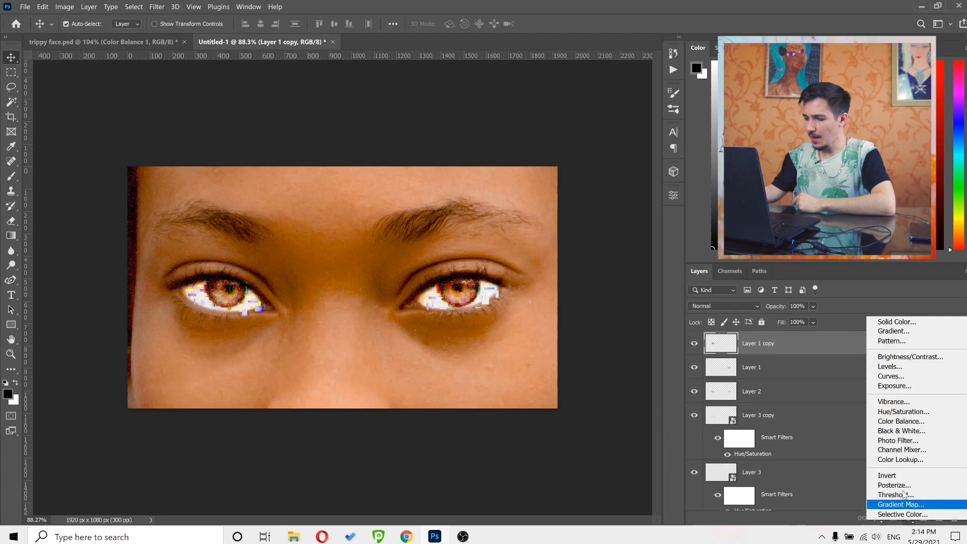
left_click(891, 341)
left_click(540, 357)
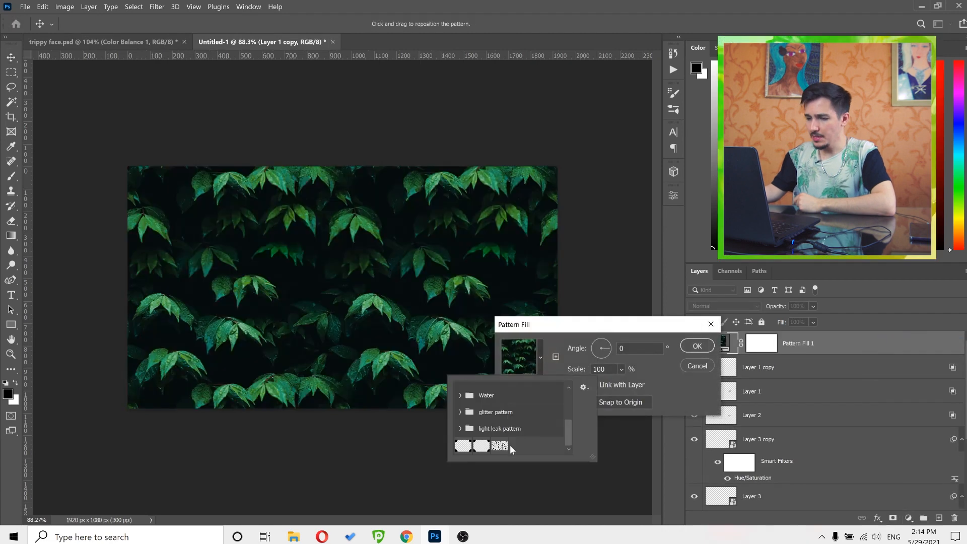
left_click(499, 446)
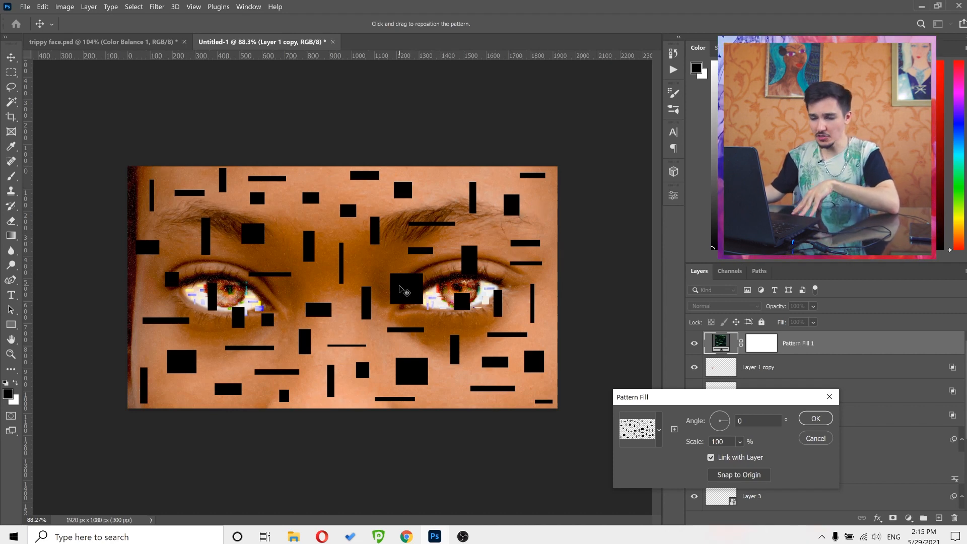
- Try a smaller 78% pattern scale, set it back to 100% and apply the pattern fill
left_click_drag(673, 405, 646, 399)
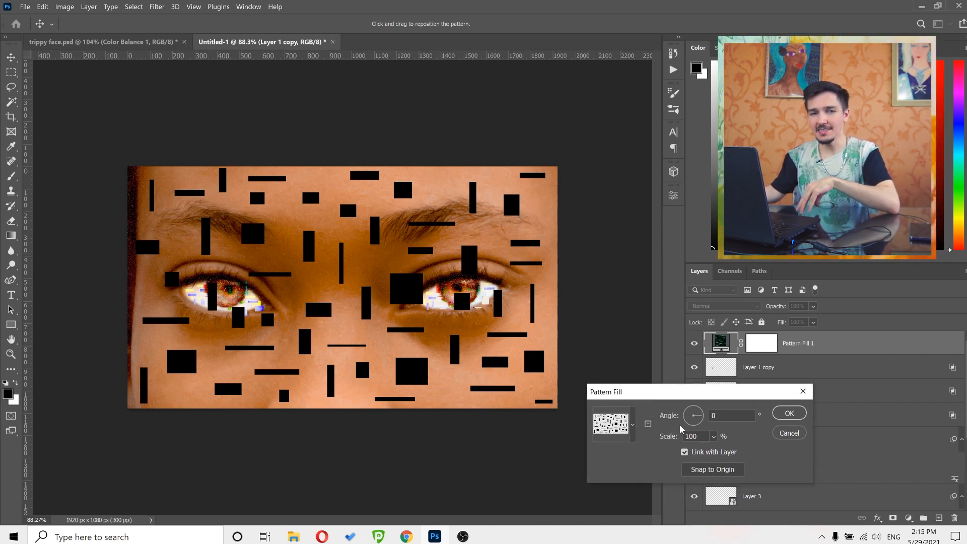
left_click(713, 436)
left_click_drag(730, 452, 717, 449)
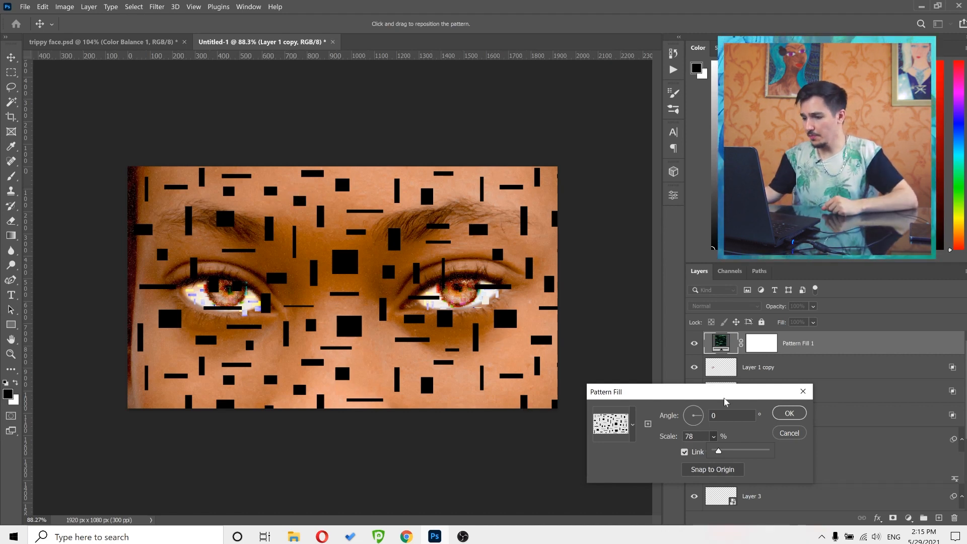
left_click_drag(725, 397, 717, 389)
type("100")
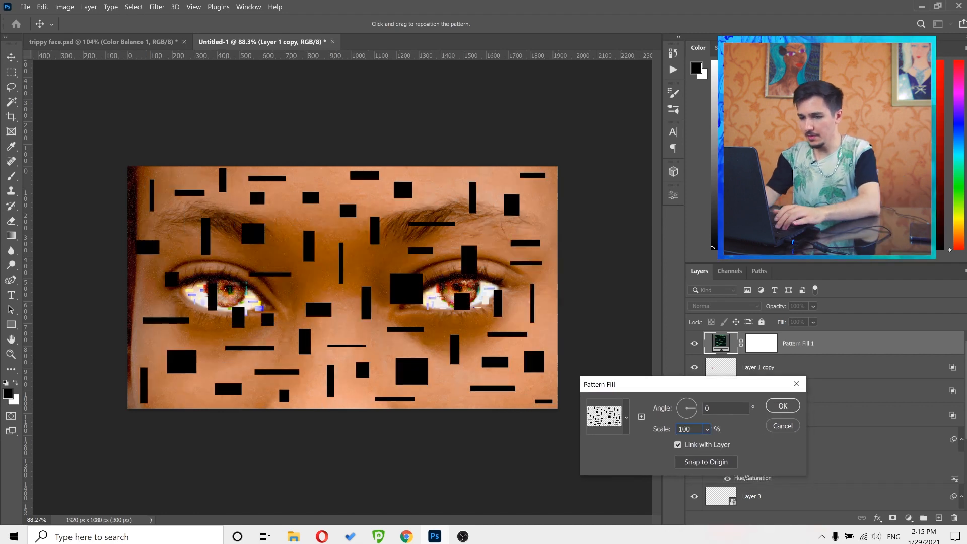
left_click(783, 405)
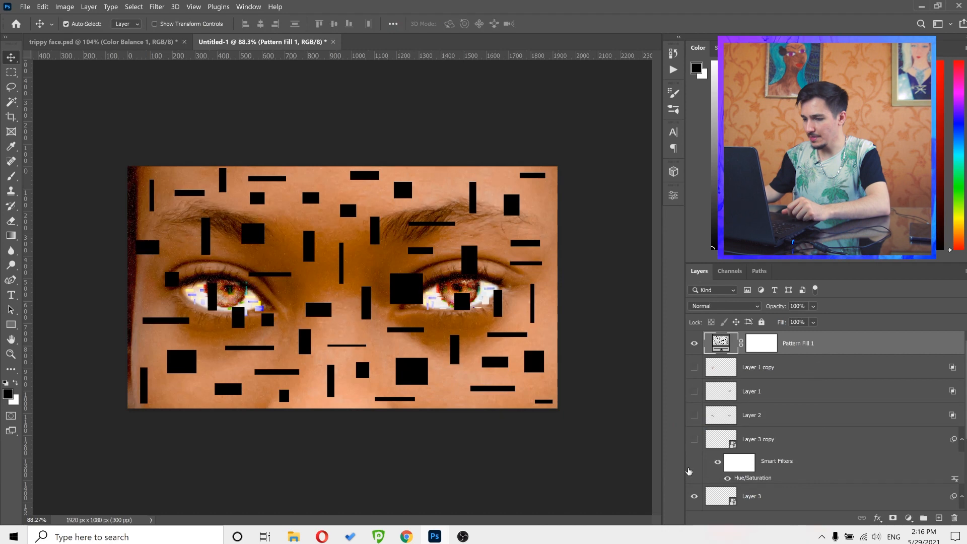
- Hide the eye fragment layers and the face layer, leaving only the rectangle pattern over the white Background
left_click(694, 496)
scroll(693, 461, "down", 3)
left_click(689, 473)
scroll(780, 459, "up", 5)
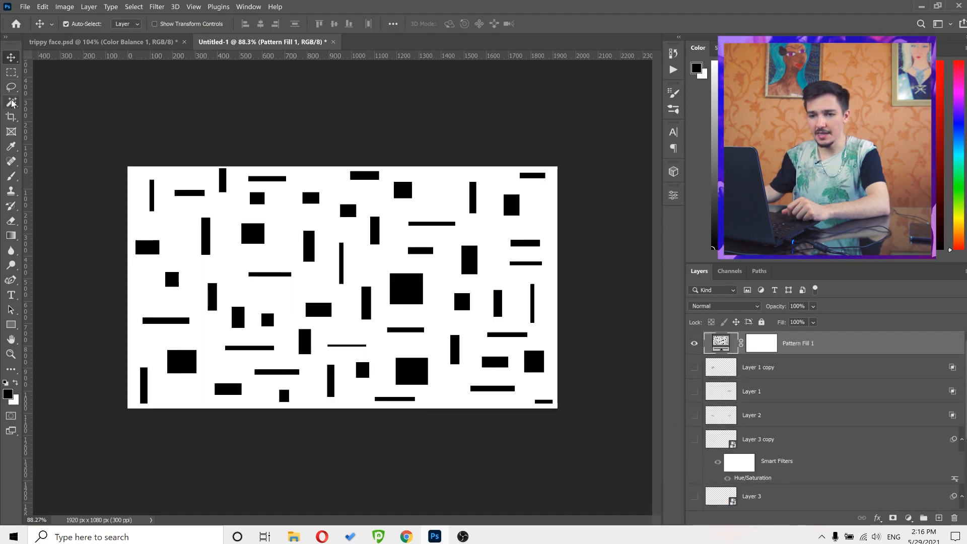
- Select all the black rectangles of the pattern with the Magic Wand, non-contiguous and at tolerance 32
left_click_drag(11, 101, 54, 126)
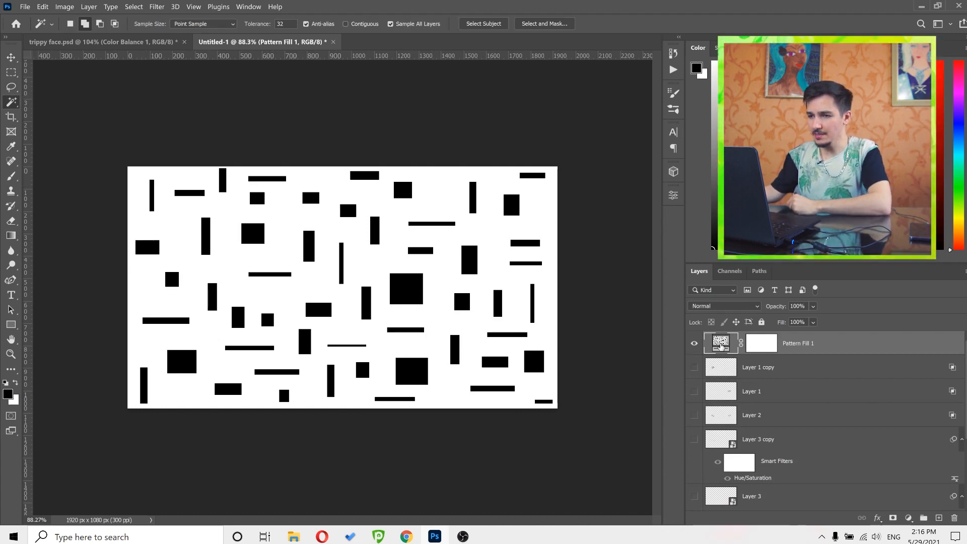
left_click(407, 289)
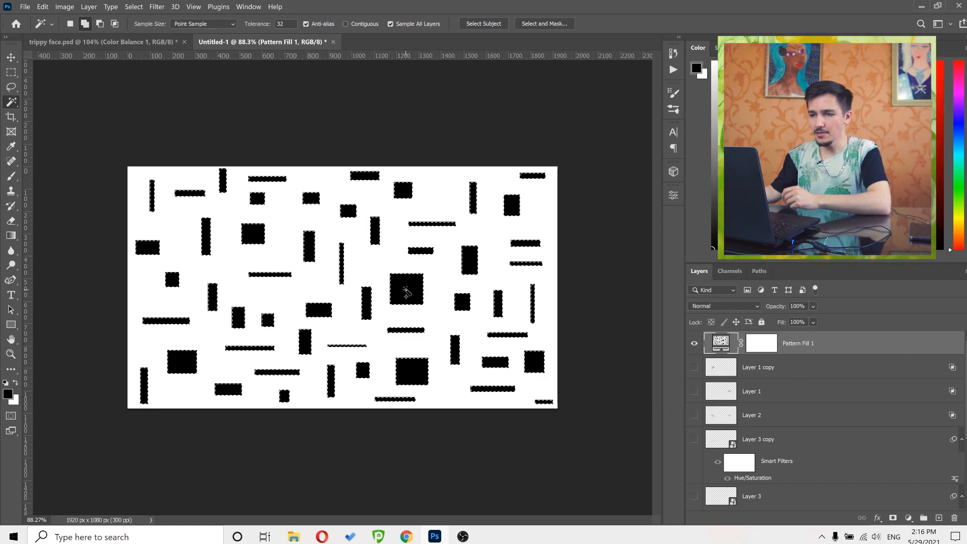
left_click_drag(354, 259, 391, 258)
- Hide the pattern fill layer and show the face and eye fragment layers again, keeping the rectangle selection
left_click(694, 343)
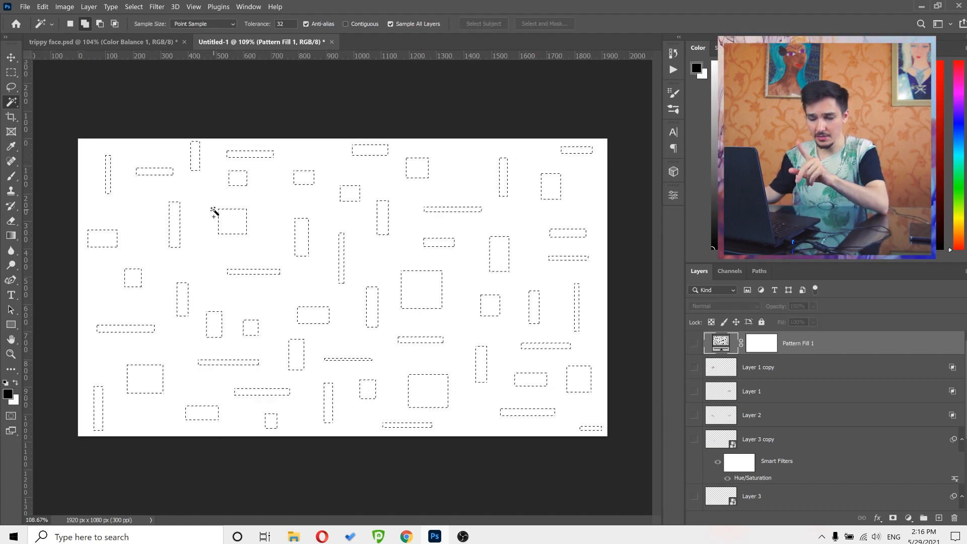
scroll(698, 451, "down", 2)
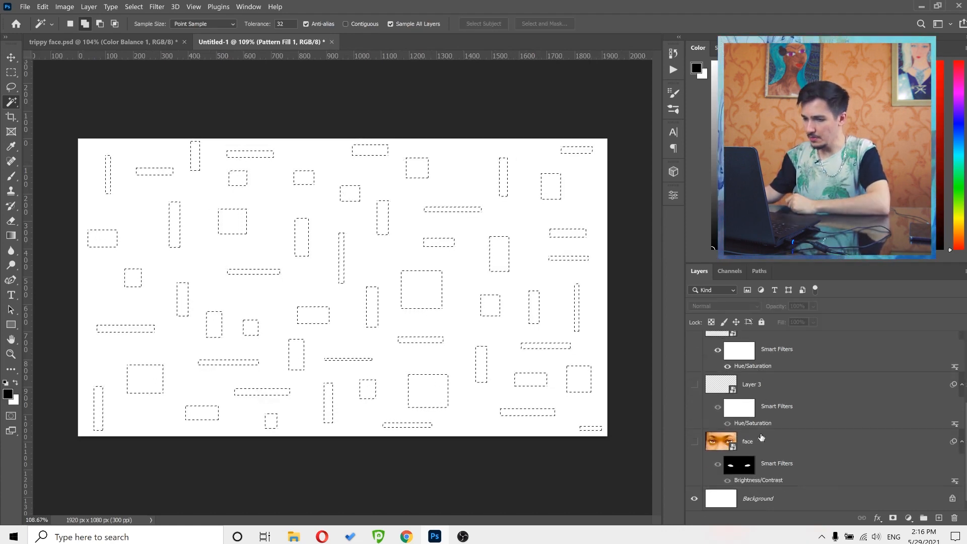
left_click(694, 386)
left_click(695, 441)
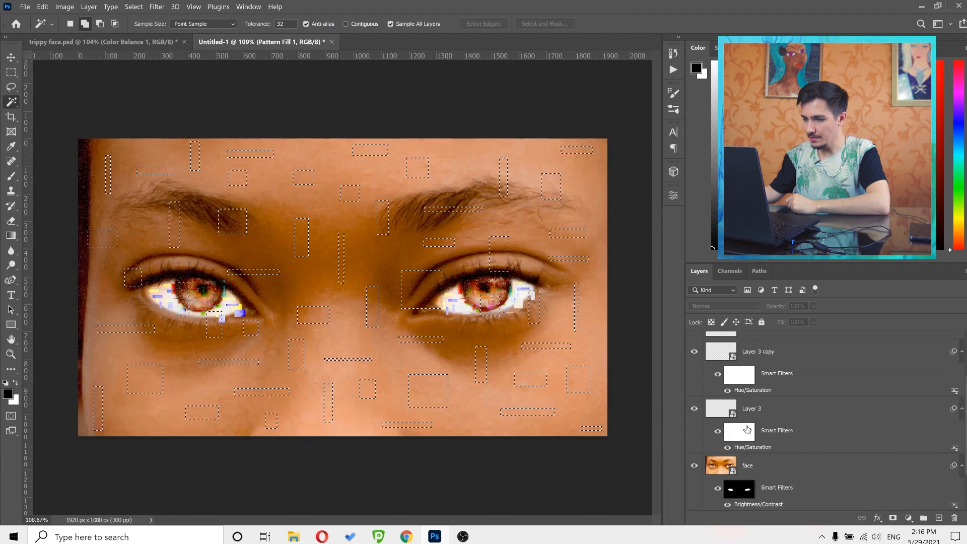
- Turn off the face layer's Brightness/Contrast filter, copy the selected rectangles of the face to a new layer, and check the copy alone
left_click(740, 442)
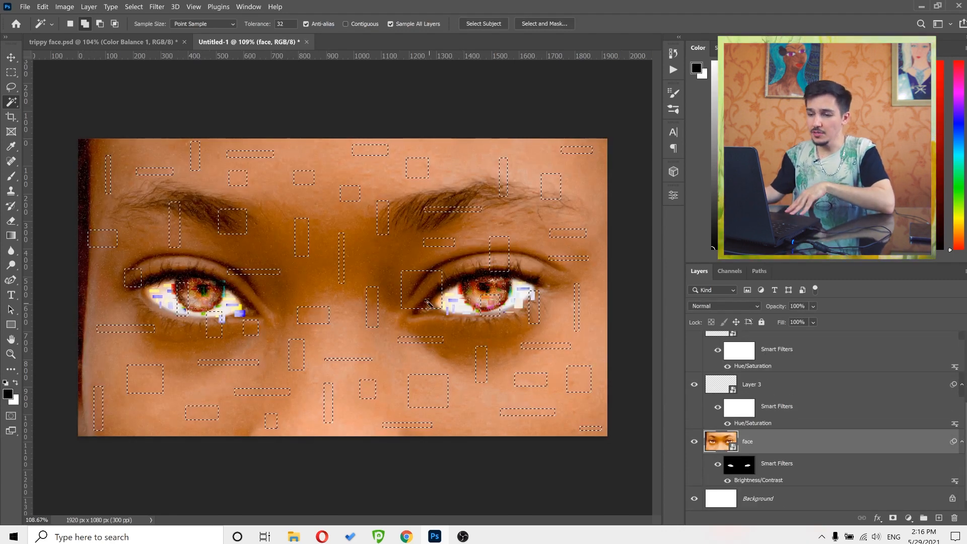
left_click(727, 481)
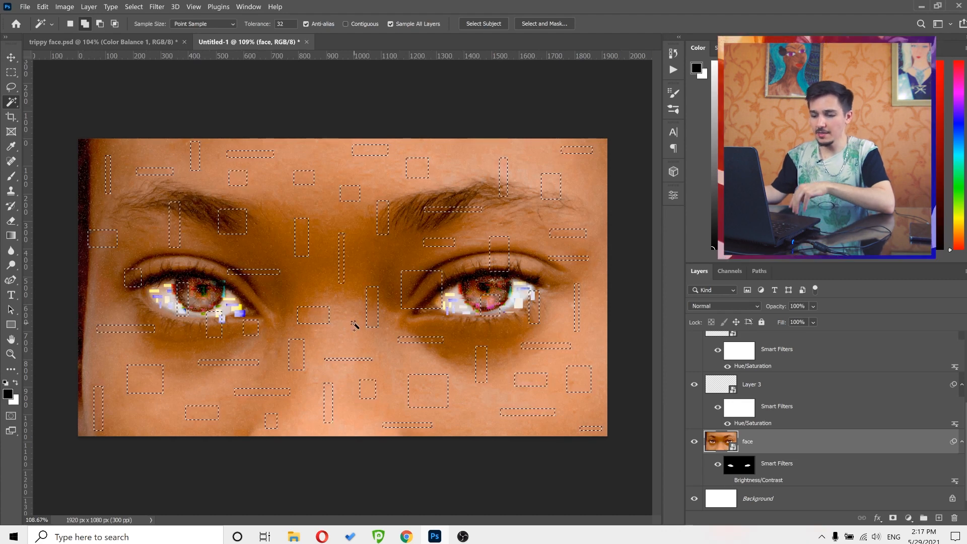
key("ctrl+j")
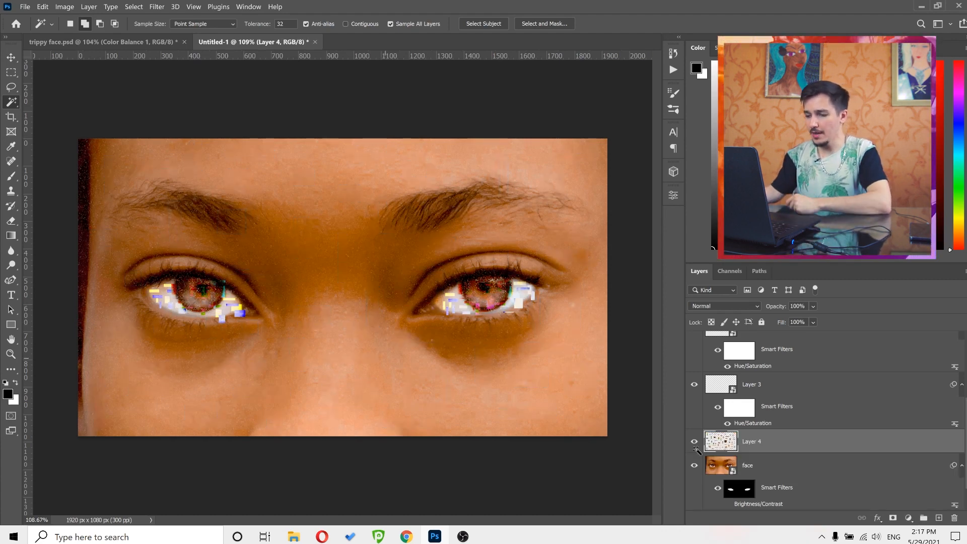
left_click(694, 466)
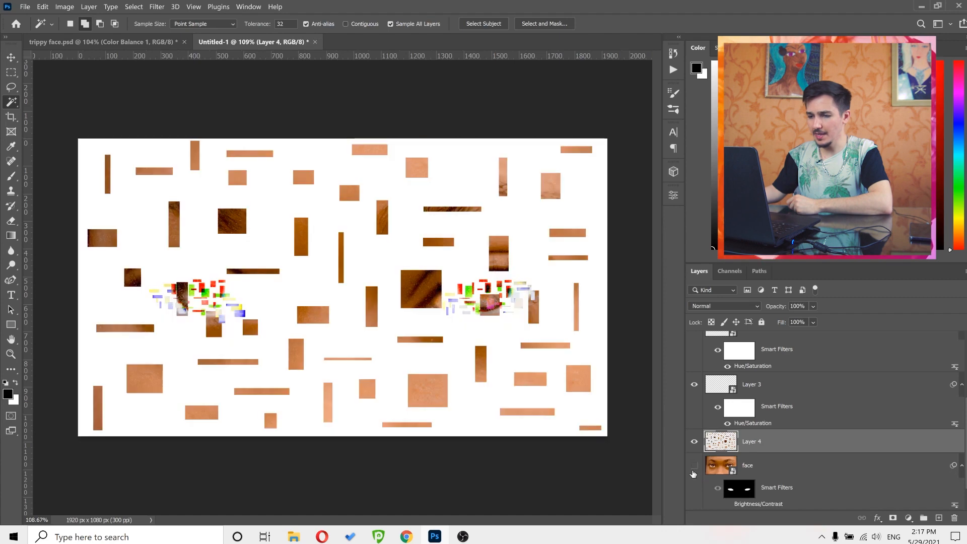
left_click(695, 466)
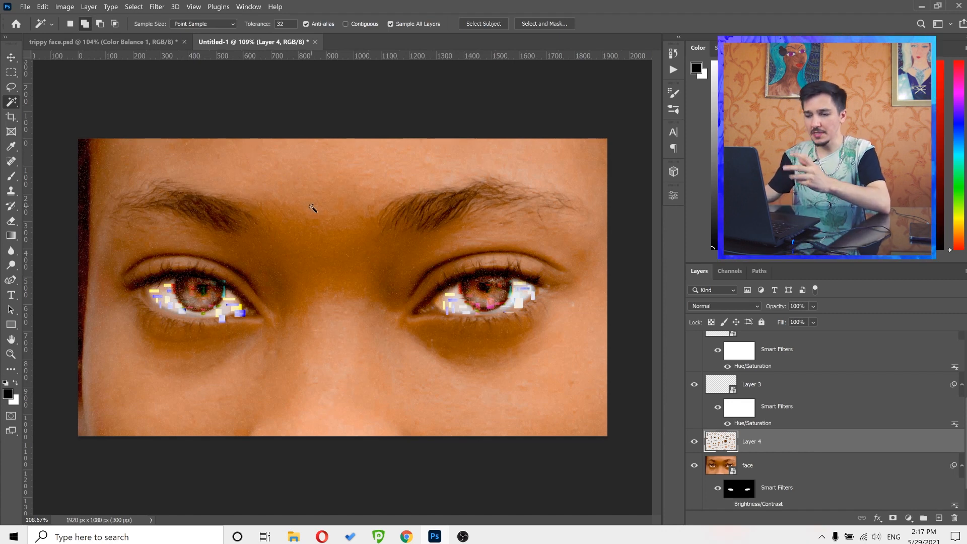
- Shift the copied face rectangles slightly left with Free Transform, placing their centre at X 932.50 px and Y 540.00 px
double_click(879, 447)
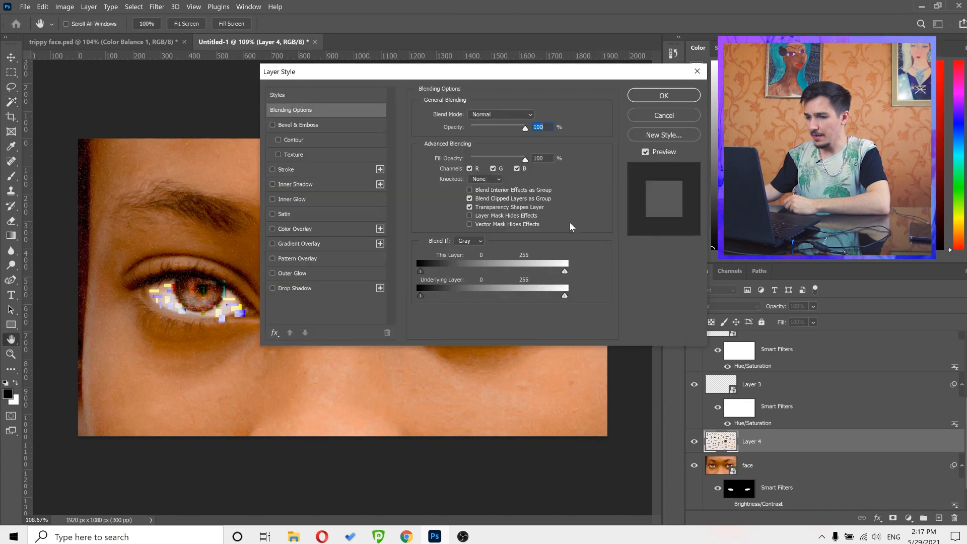
left_click_drag(462, 72, 679, 116)
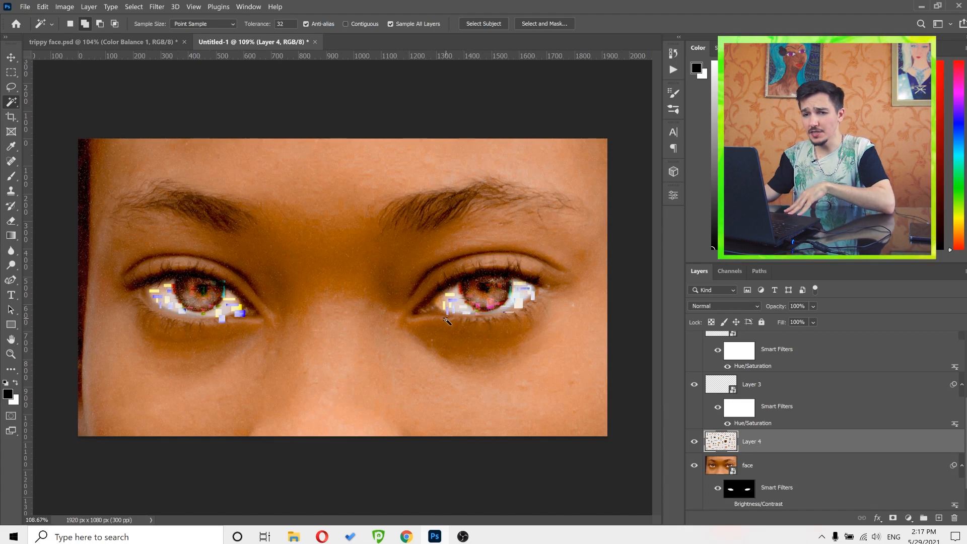
left_click(42, 7)
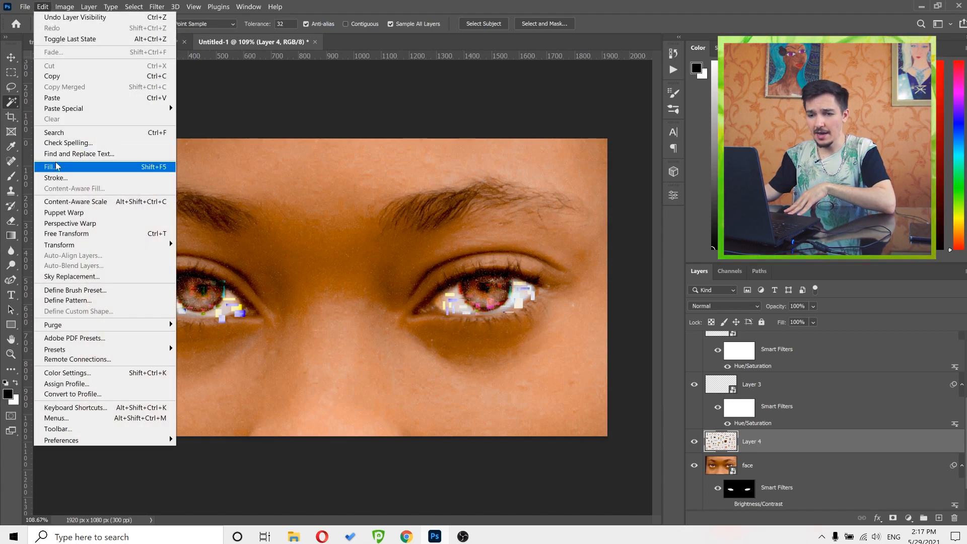
left_click(65, 234)
mouse_move(458, 298)
left_mouse_down()
mouse_move(418, 297)
mouse_move(491, 292)
mouse_move(448, 291)
left_mouse_up()
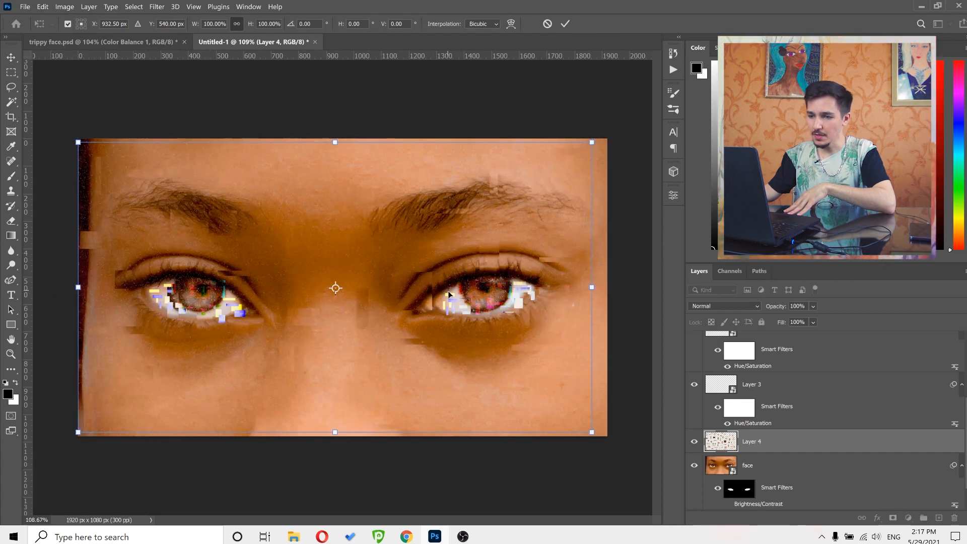
left_click(568, 24)
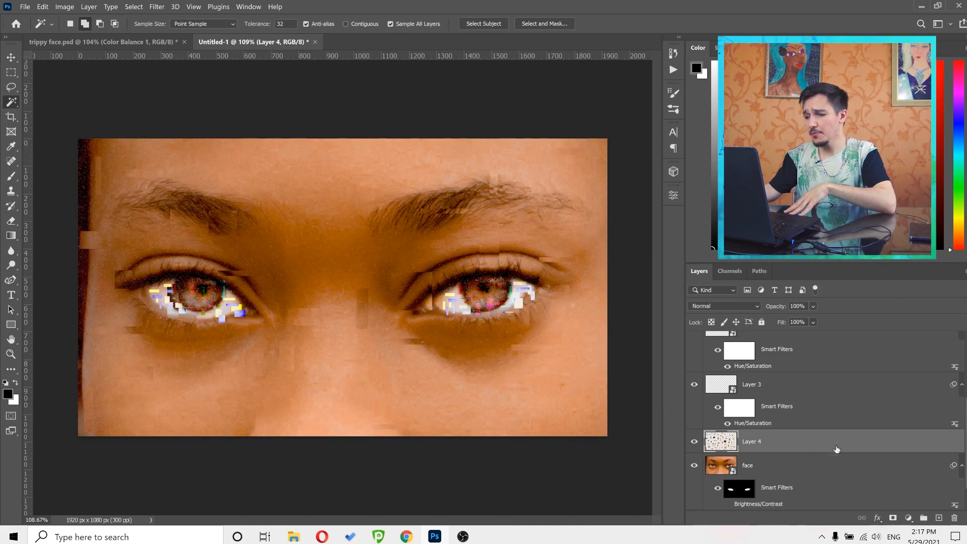
- Convert the copied face rectangles layer to a smart object and apply HSB/HSL with HSL input mode and RGB row order
right_click(846, 442)
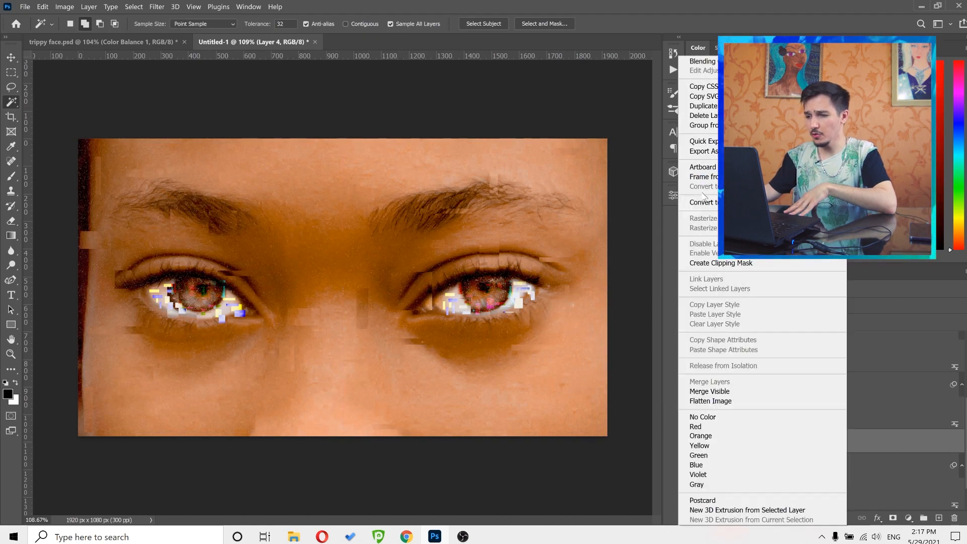
left_click(703, 202)
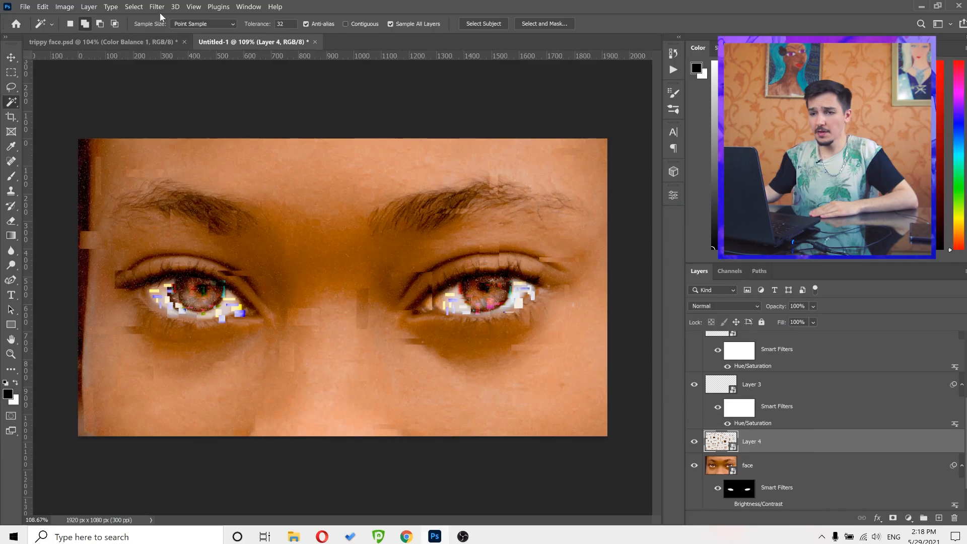
left_click(159, 8)
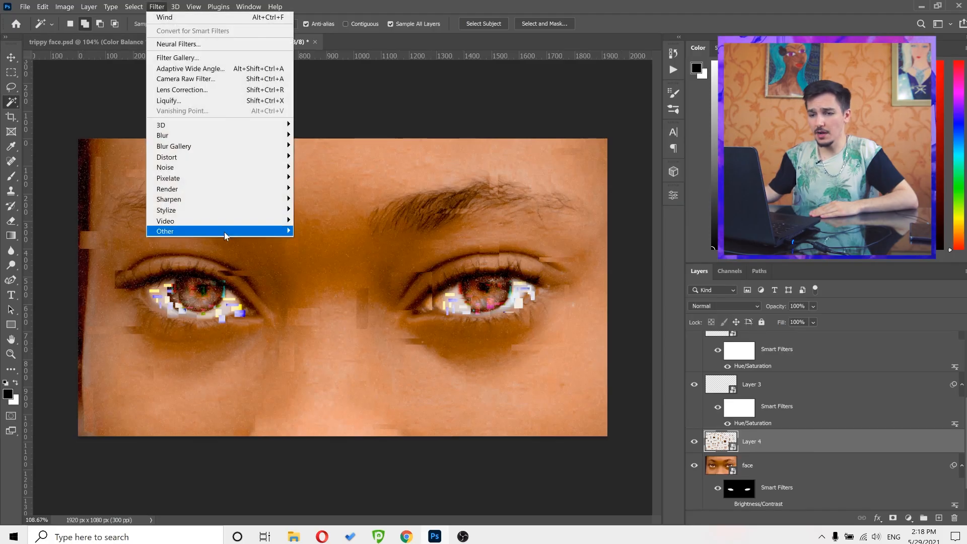
mouse_move(225, 232)
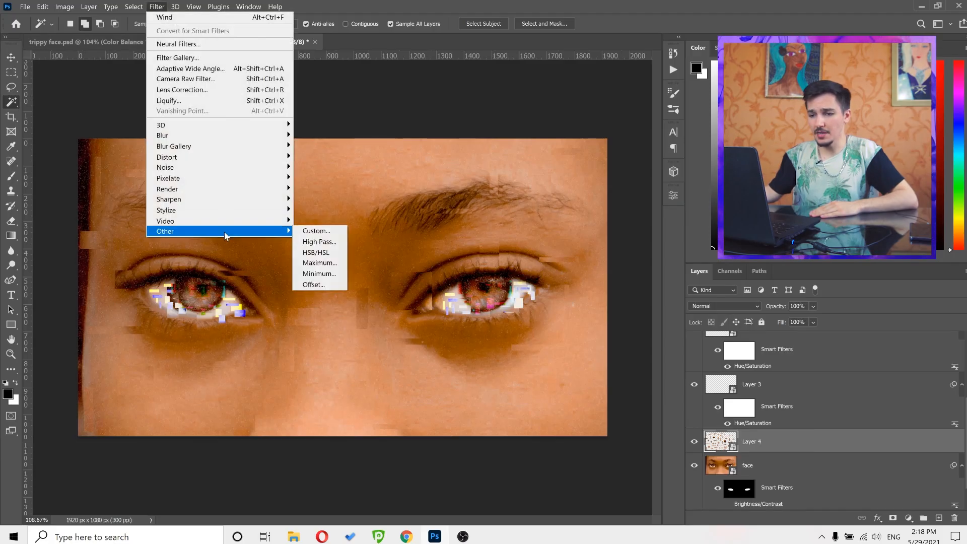
left_click(317, 252)
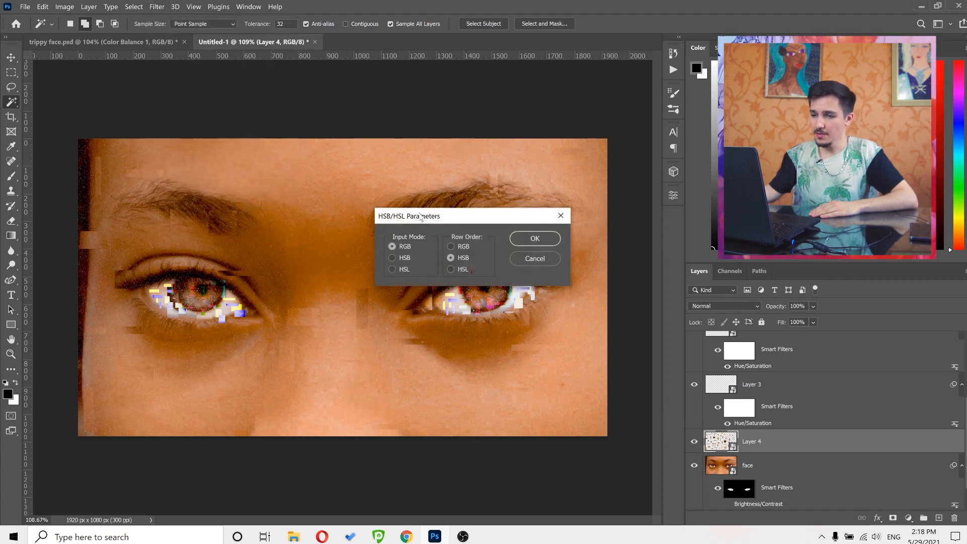
left_click_drag(307, 114, 289, 107)
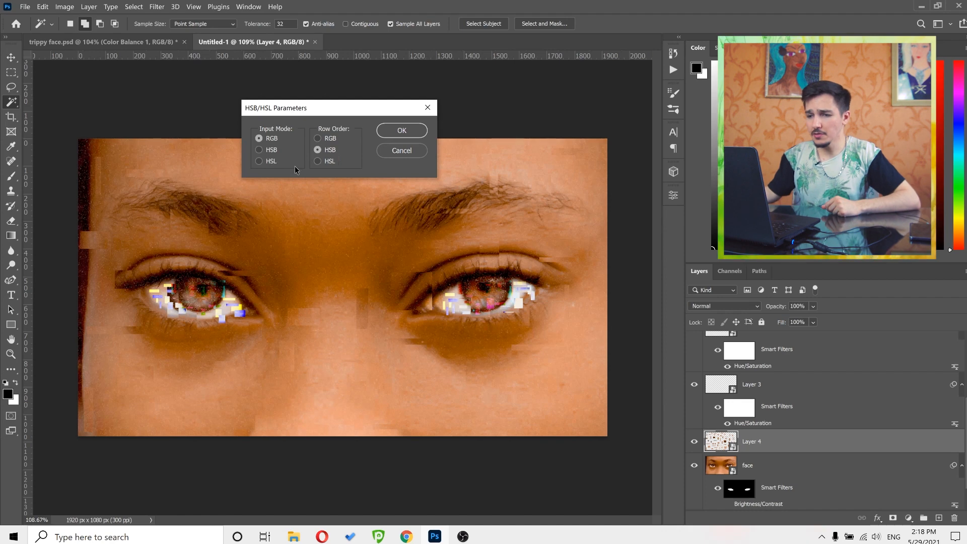
left_click(258, 161)
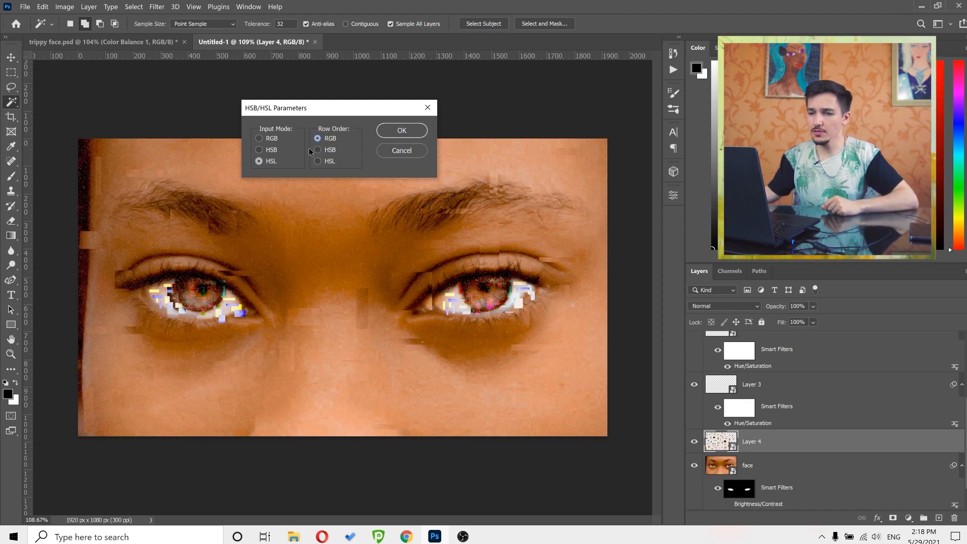
left_click(382, 134)
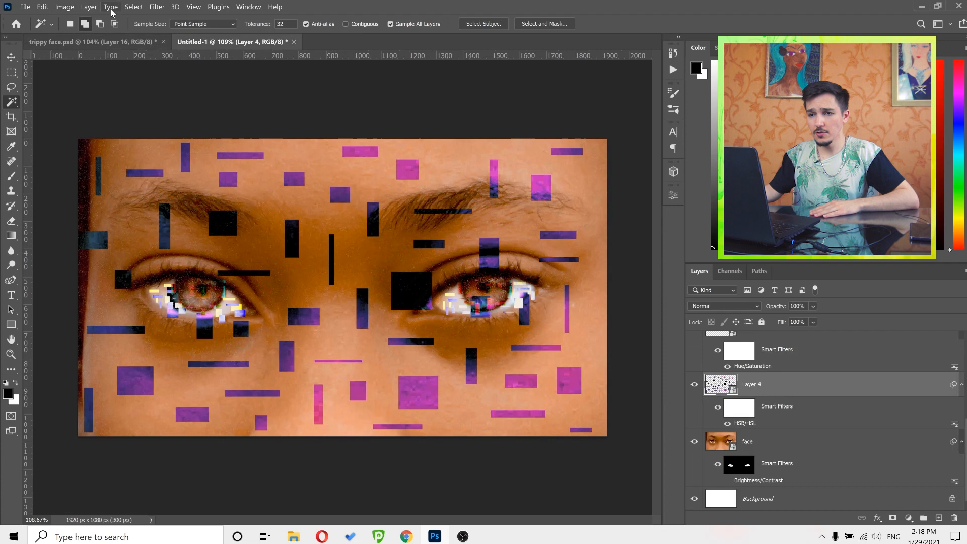
- Apply the Mezzotint filter to the face rectangles with the Long Strokes type, comparing Medium Dots, Short Lines and Medium Lines in the preview
left_click(156, 7)
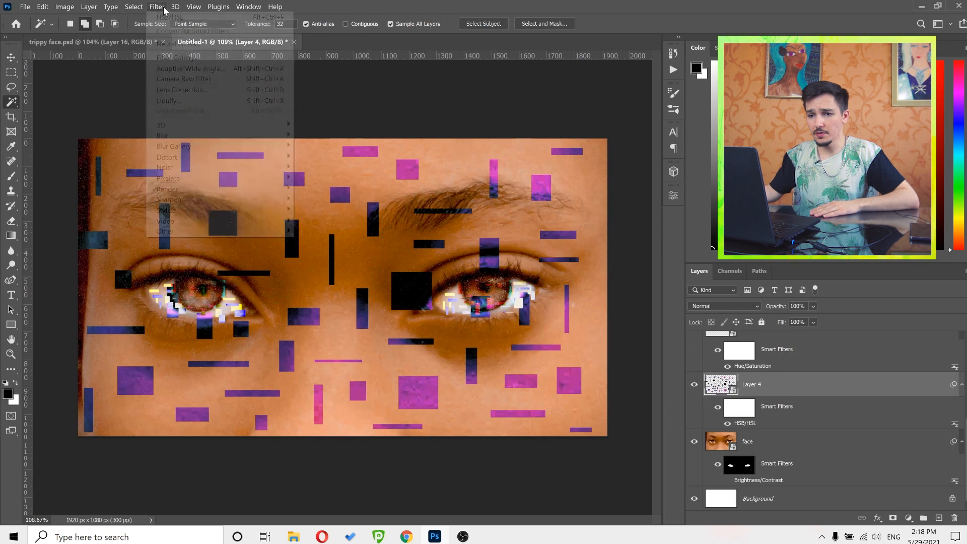
mouse_move(292, 184)
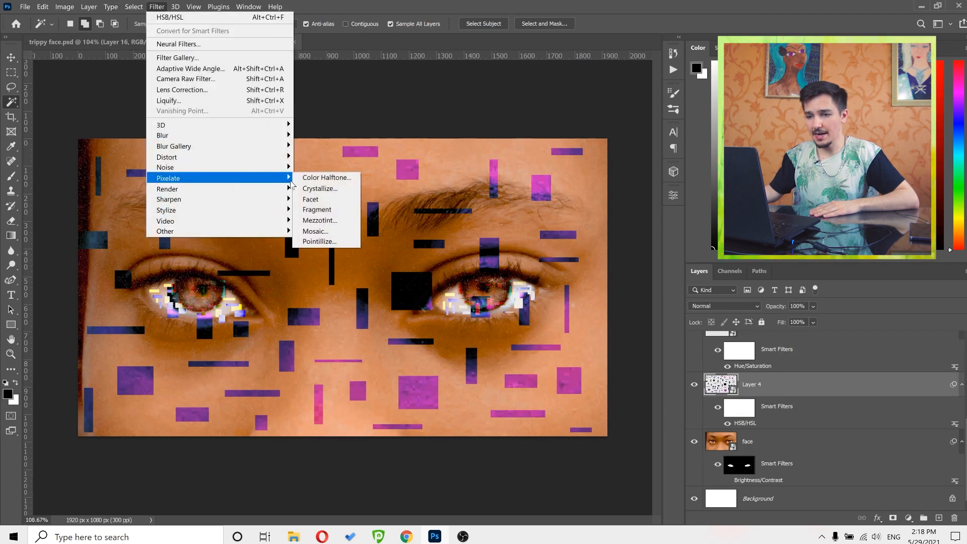
left_click(334, 221)
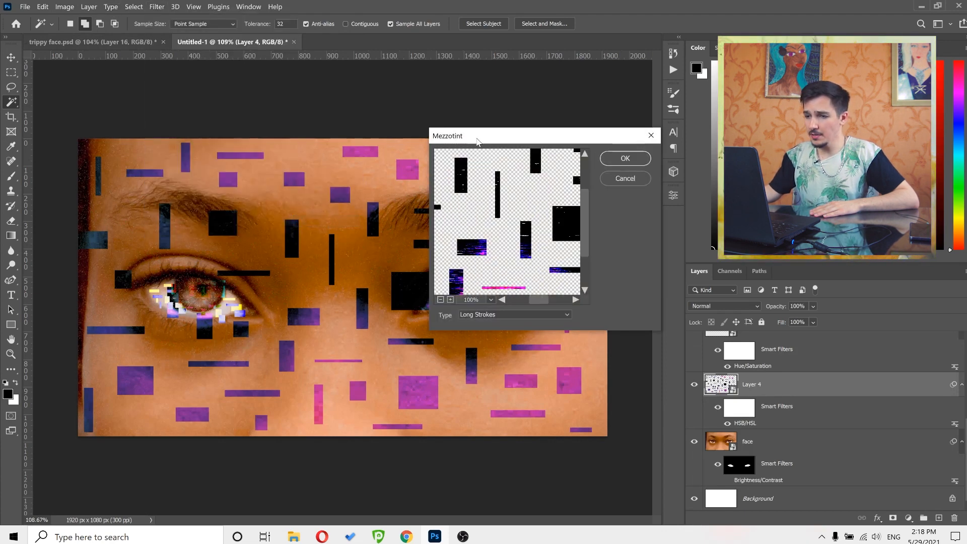
left_click_drag(478, 142, 470, 118)
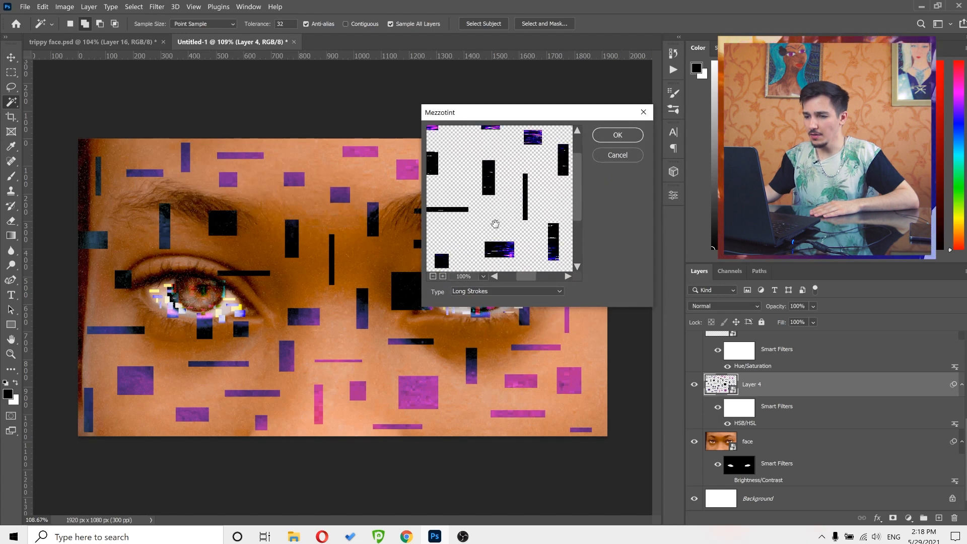
left_click_drag(488, 182, 486, 147)
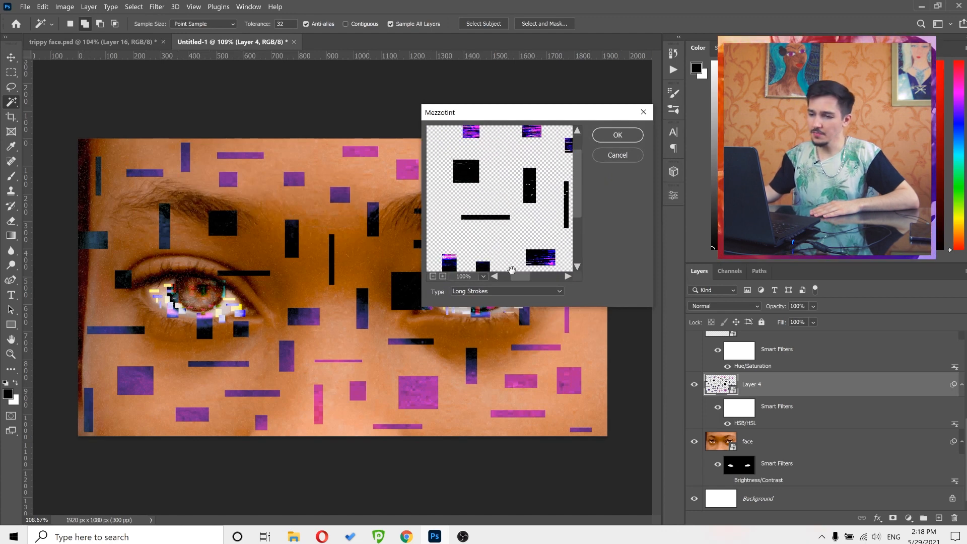
left_click(481, 296)
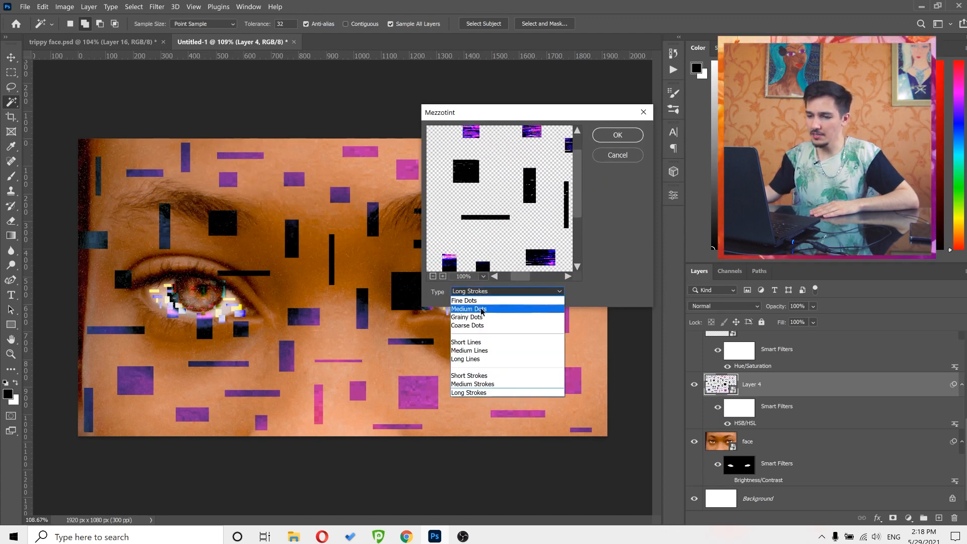
left_click(483, 310)
left_click(481, 296)
left_click(473, 343)
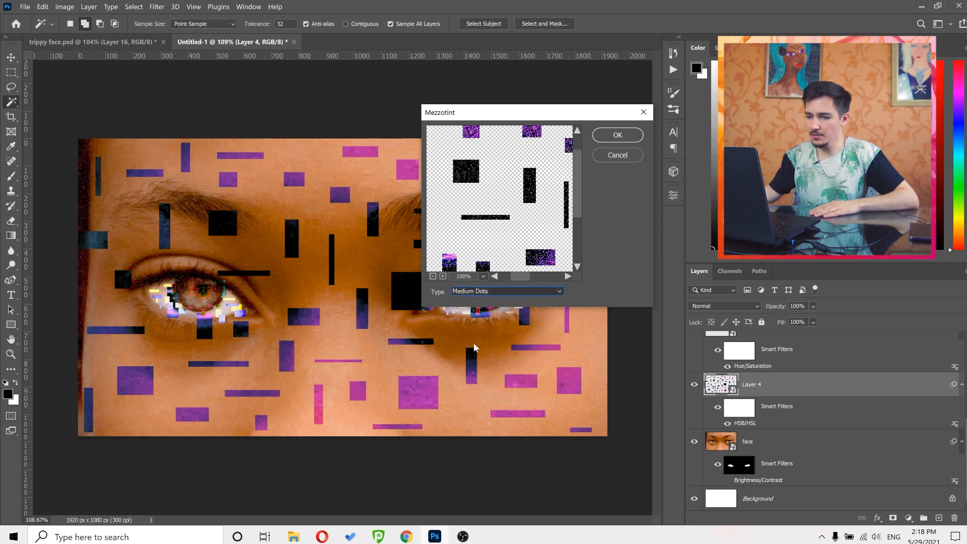
left_click(477, 297)
left_click(472, 351)
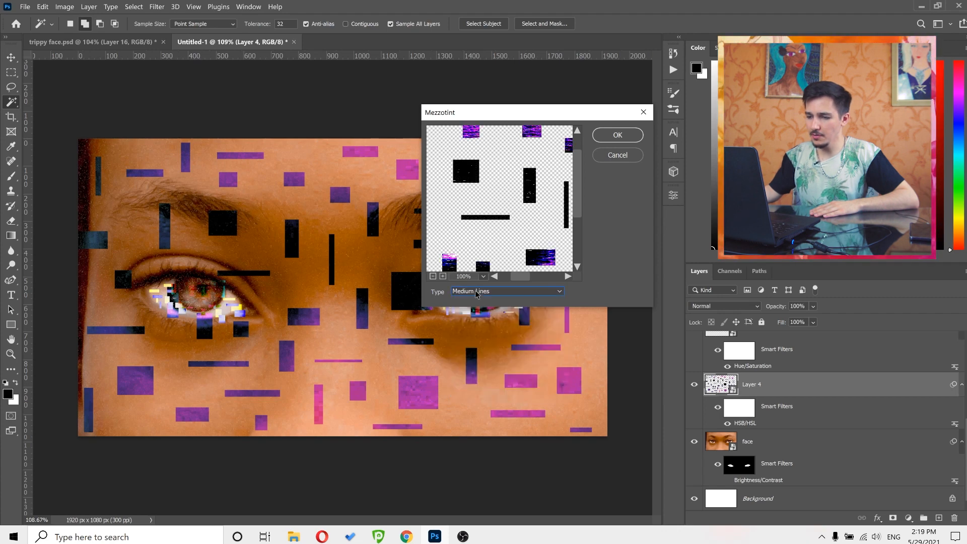
left_click(477, 292)
left_click(478, 393)
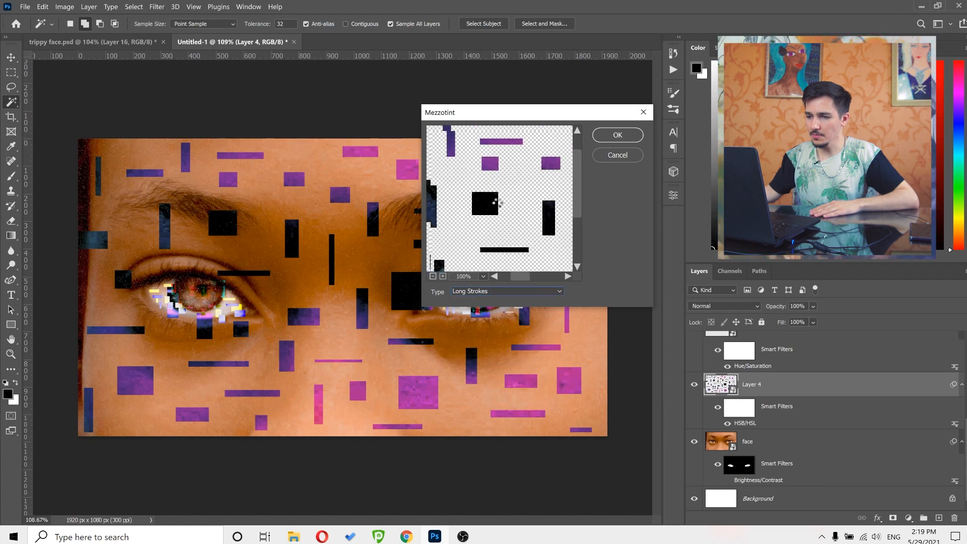
left_click(616, 135)
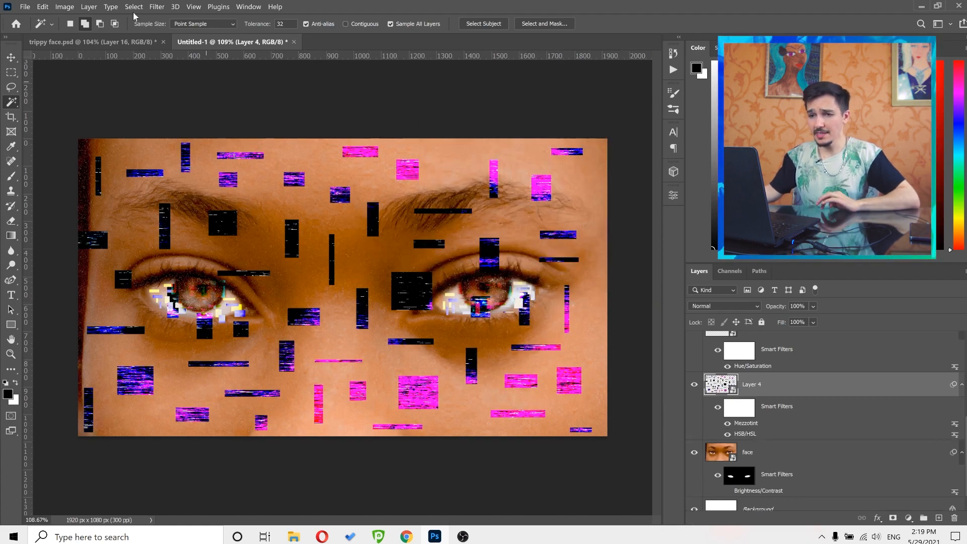
- Apply the Wind filter to the face rectangles with the Stagger method from the right, comparing it with Wind and Blast
left_click(157, 7)
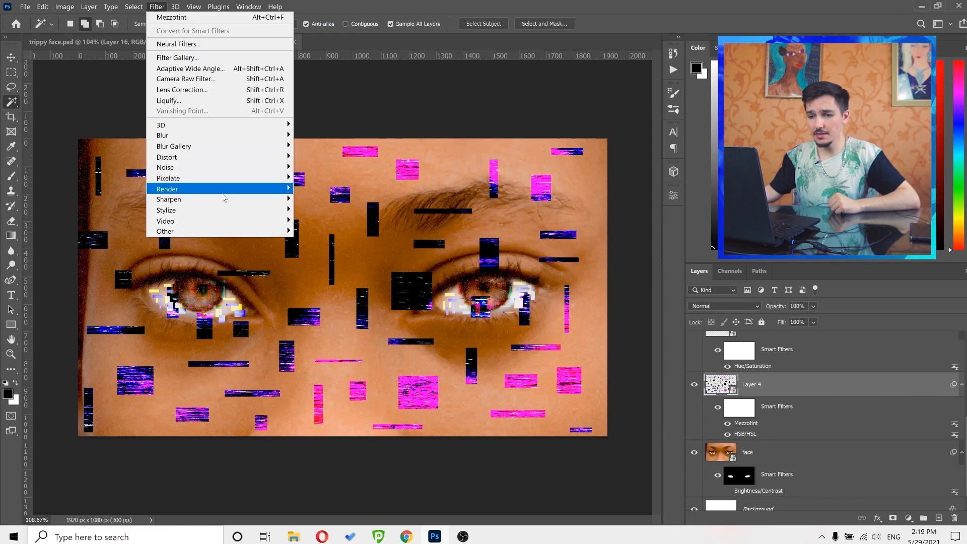
mouse_move(233, 214)
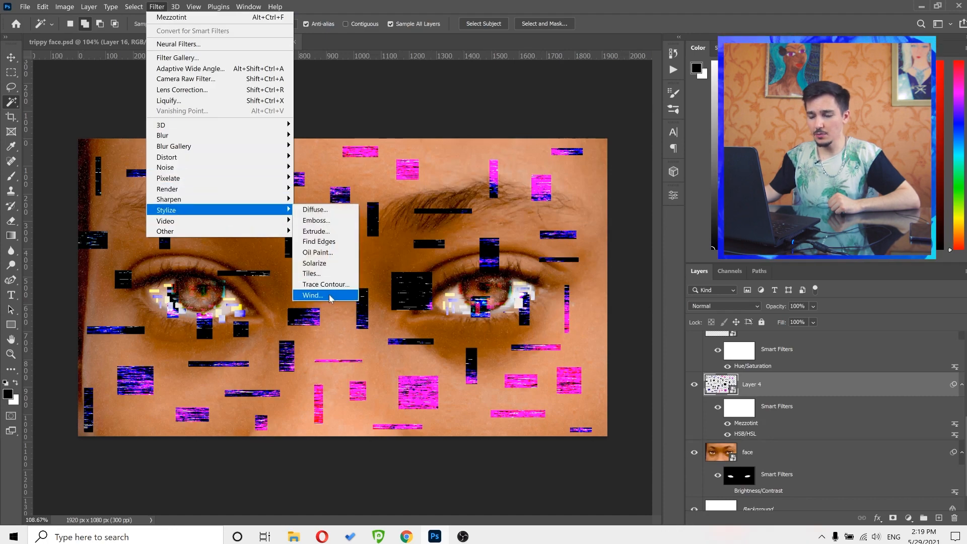
left_click(313, 295)
left_click_drag(517, 168, 492, 186)
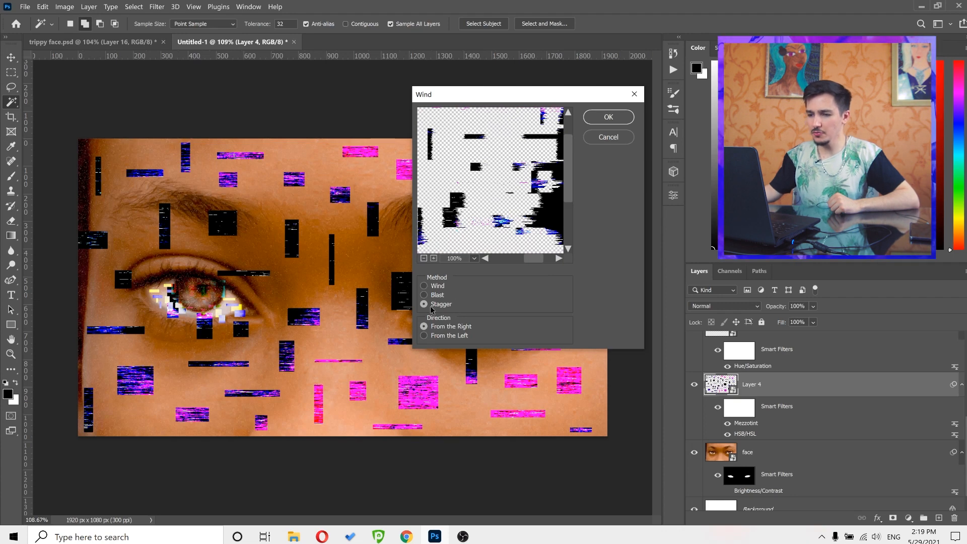
left_click(426, 286)
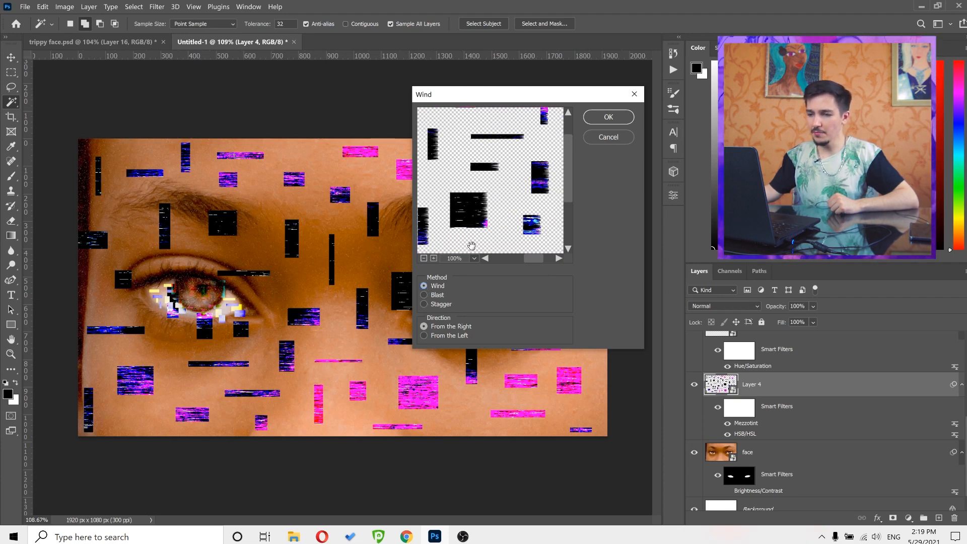
left_click(432, 297)
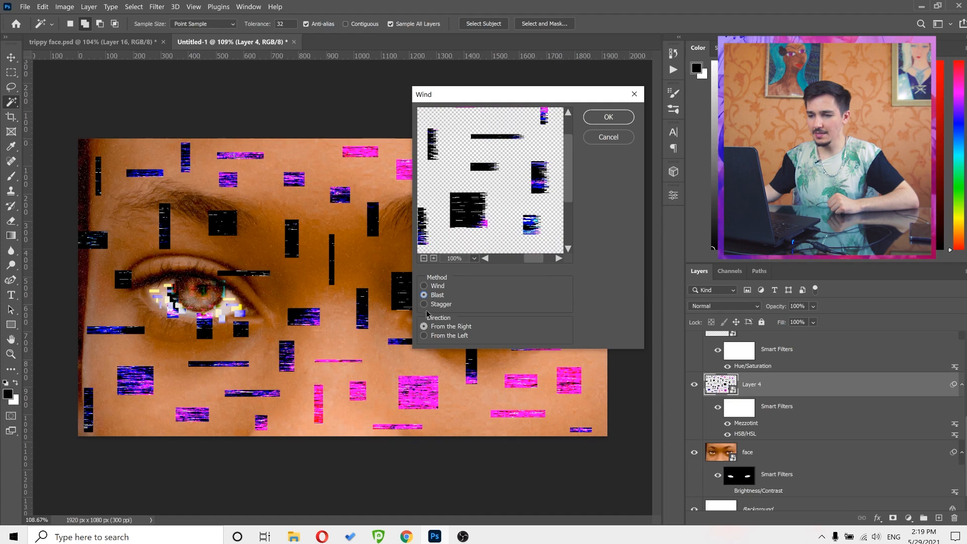
left_click(425, 305)
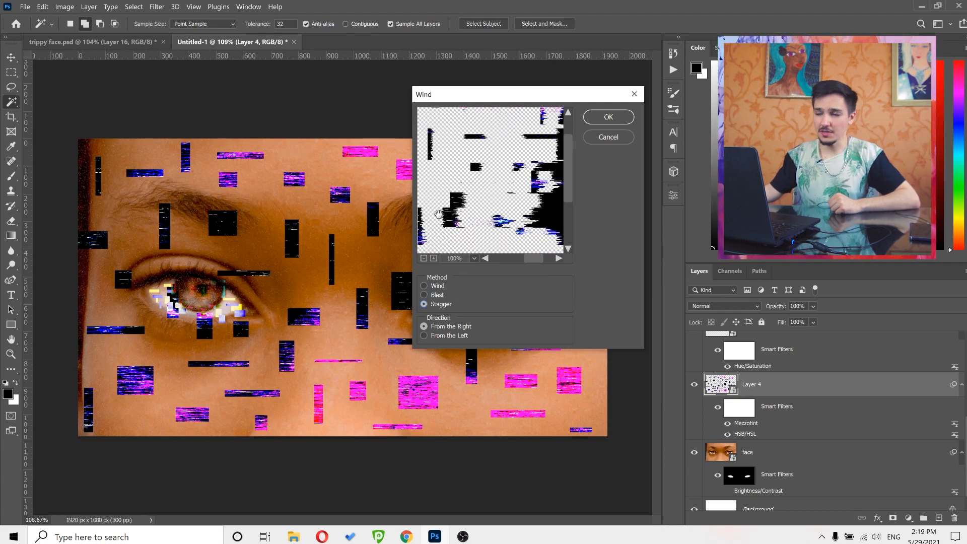
left_click(590, 120)
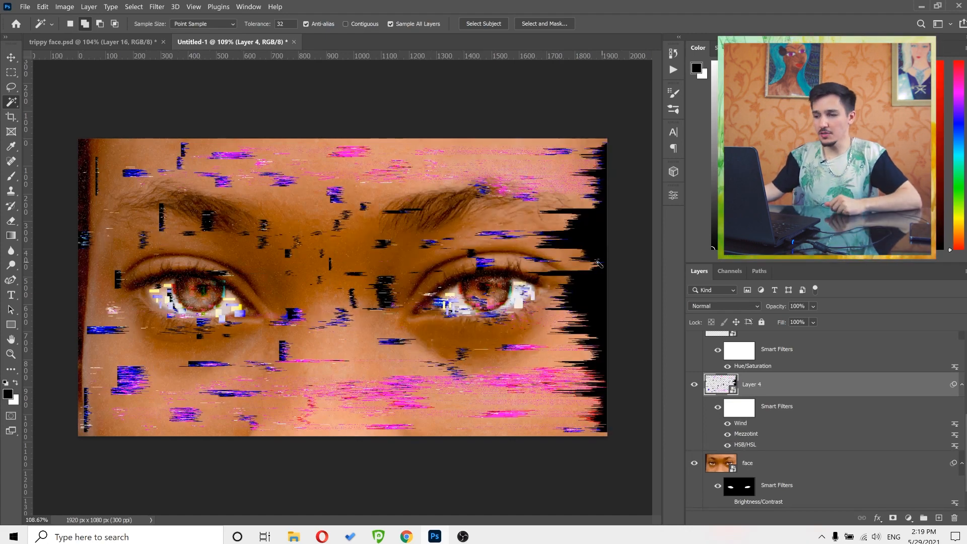
- Set the blend mode of the filtered face rectangles layer to Overlay
left_click(712, 306)
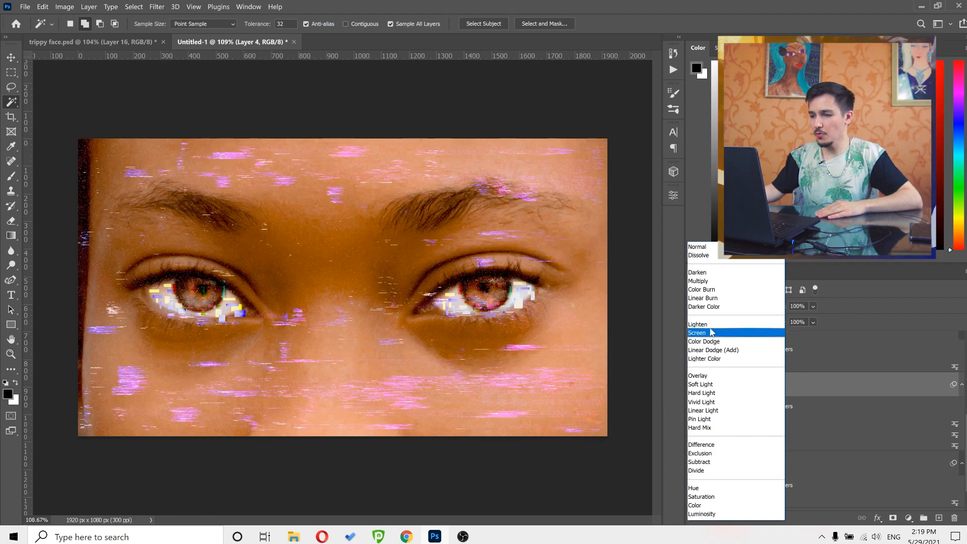
left_click(715, 377)
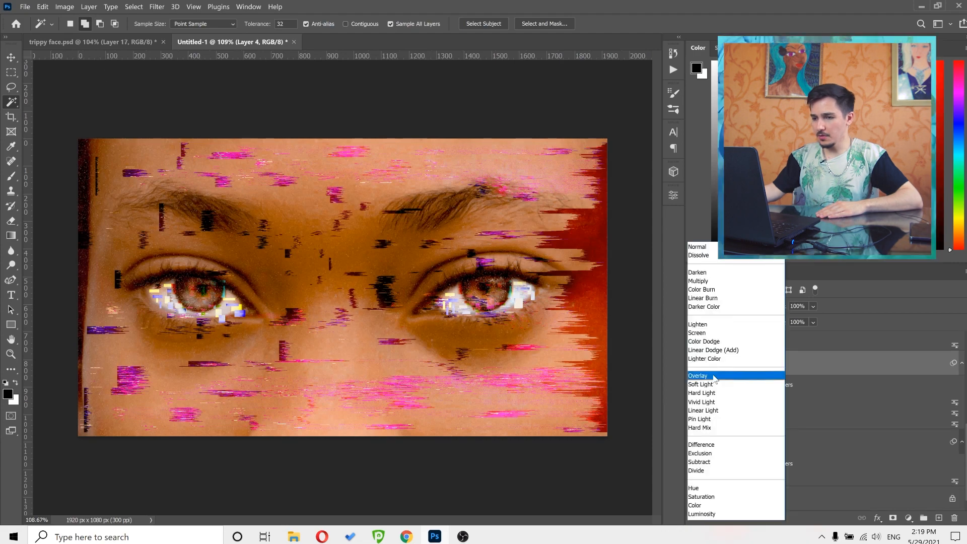
left_click(714, 377)
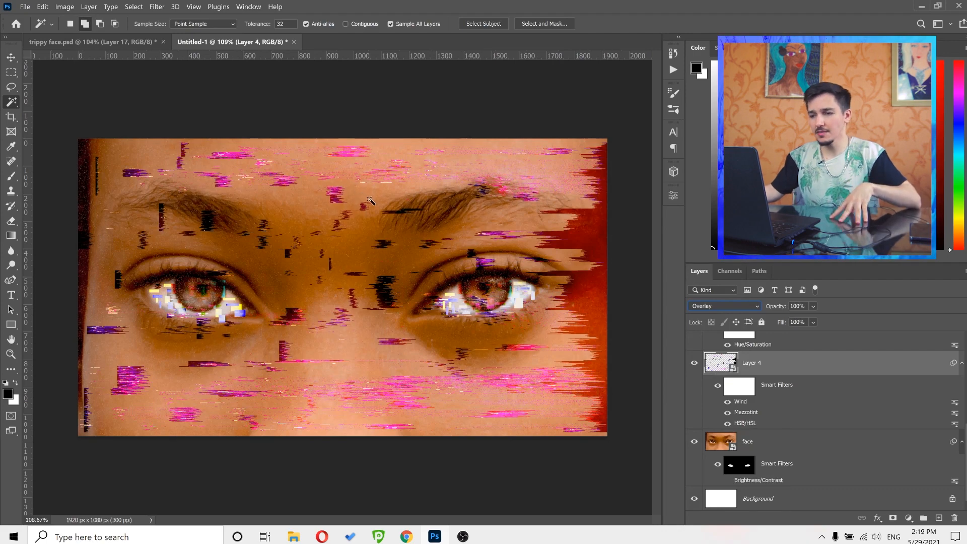
- Recolour the filtered rectangles with Hue/Saturation at hue -112 and shift their layer to the right across the face
left_click(59, 9)
mouse_move(80, 32)
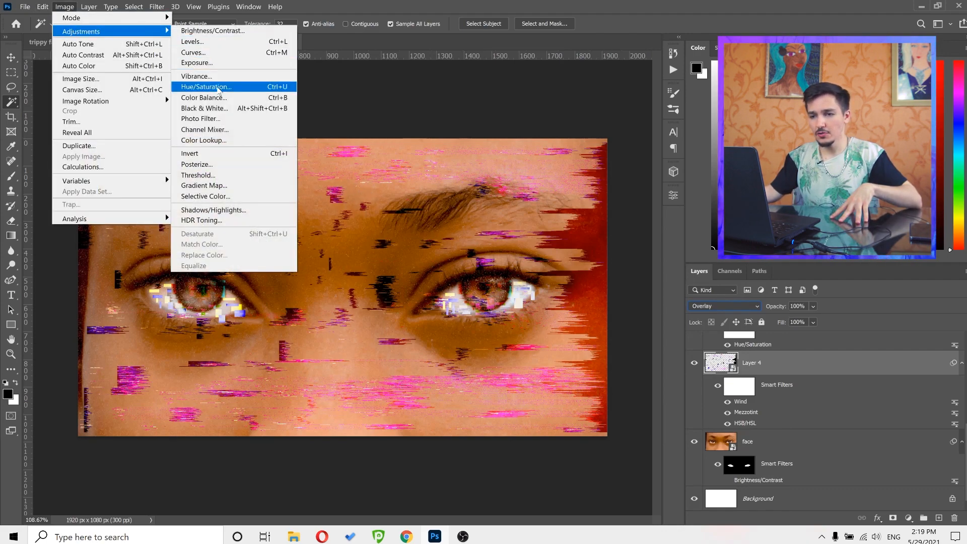
left_click(218, 88)
left_click_drag(757, 366, 718, 370)
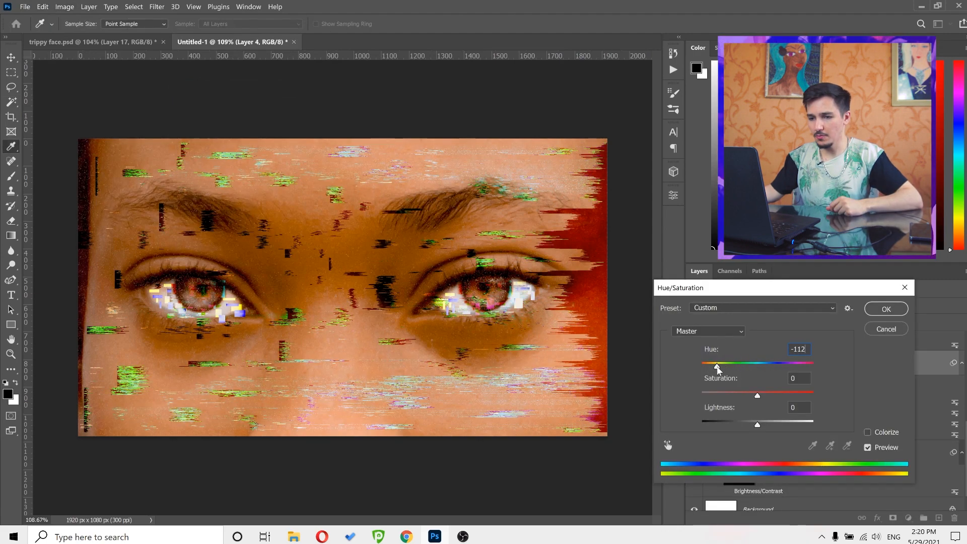
key("Return")
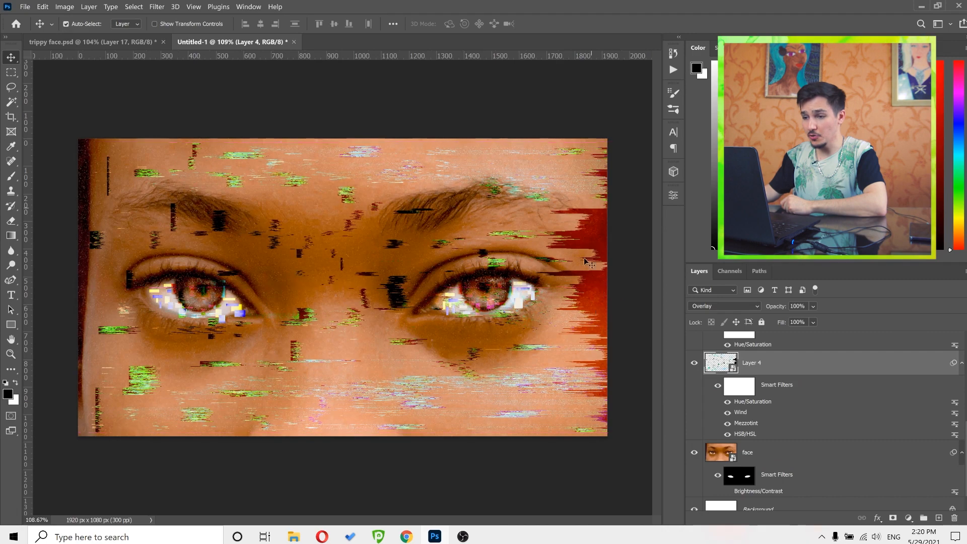
mouse_move(589, 318)
left_mouse_down()
mouse_move(597, 305)
mouse_move(615, 306)
left_mouse_up()
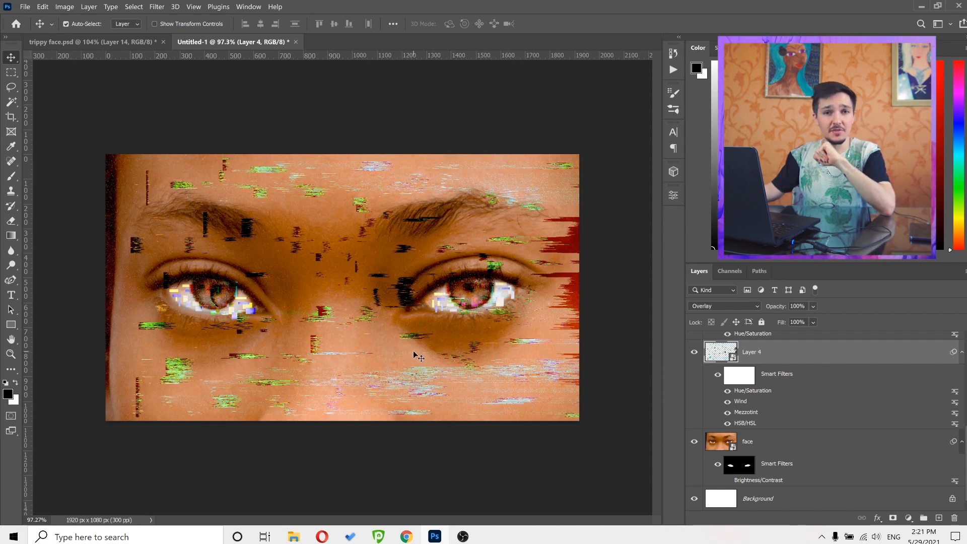
- Hide the face photo and all glitch fragment layers, and show the Pattern Fill 1 layer
left_click(695, 353)
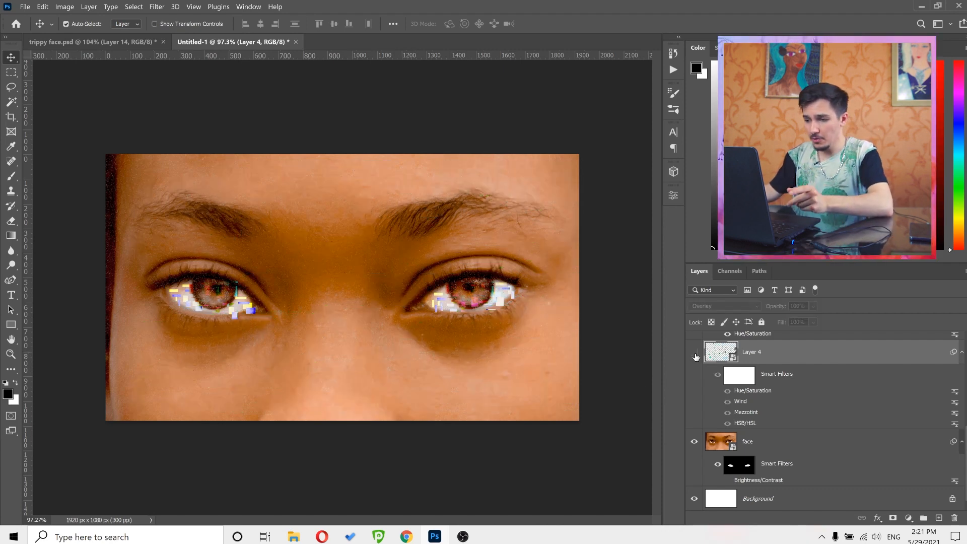
left_click(694, 441)
scroll(756, 443, "up", 5)
scroll(757, 454, "down", 2)
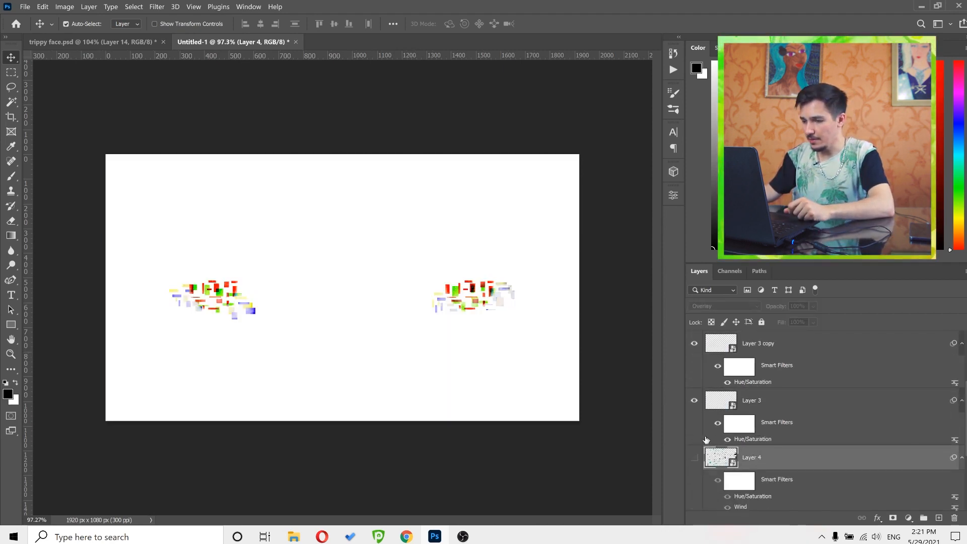
left_click(695, 344)
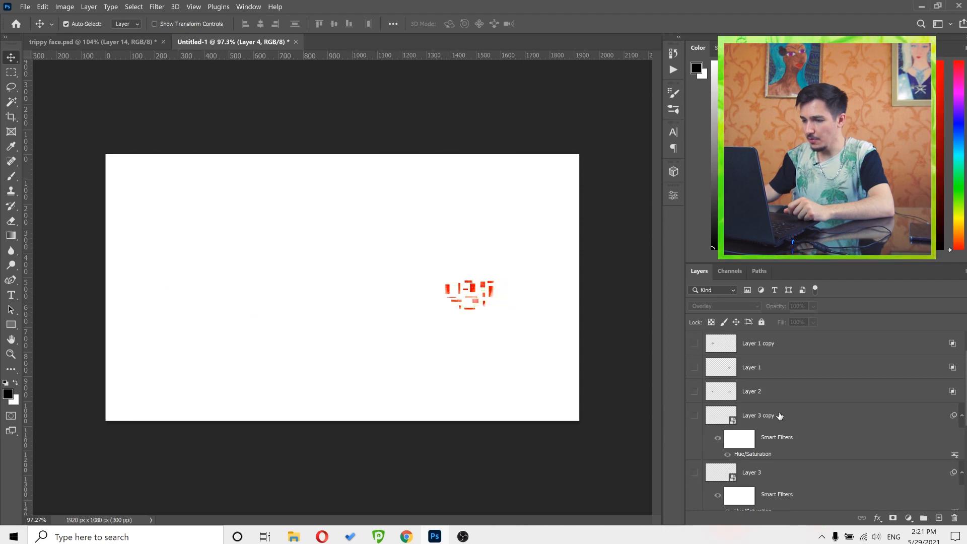
scroll(780, 416, "up", 1)
left_click(694, 344)
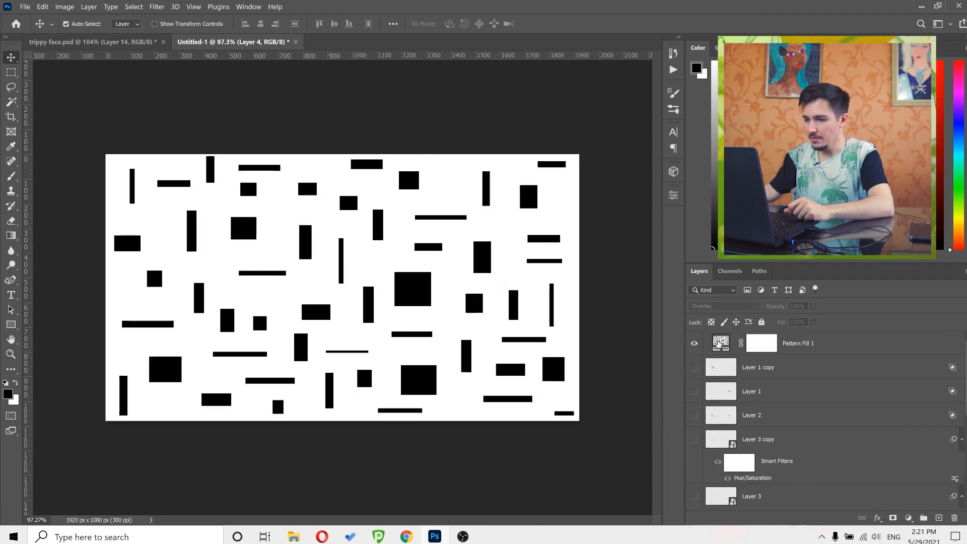
- Set the scale of the Pattern Fill 1 rectangle pattern to 60%
left_click(720, 343)
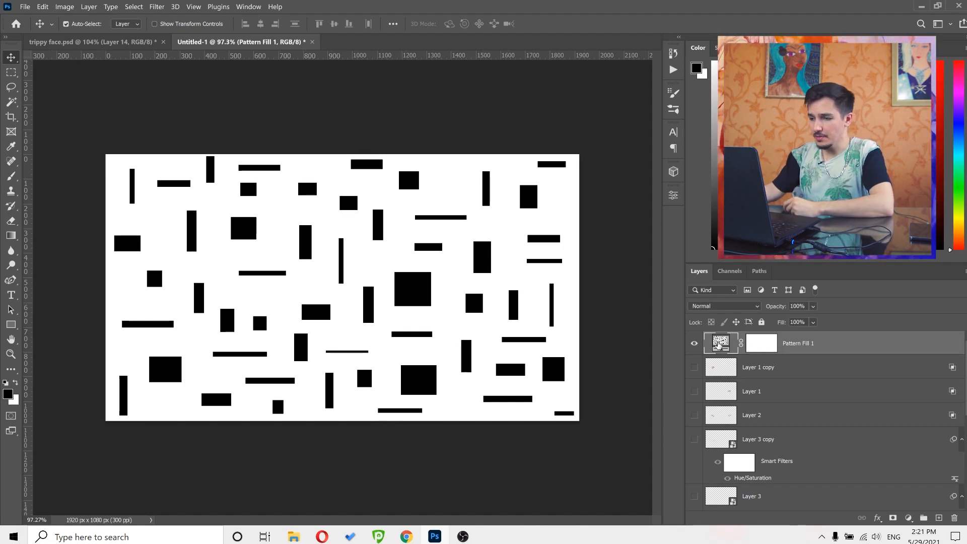
double_click(719, 345)
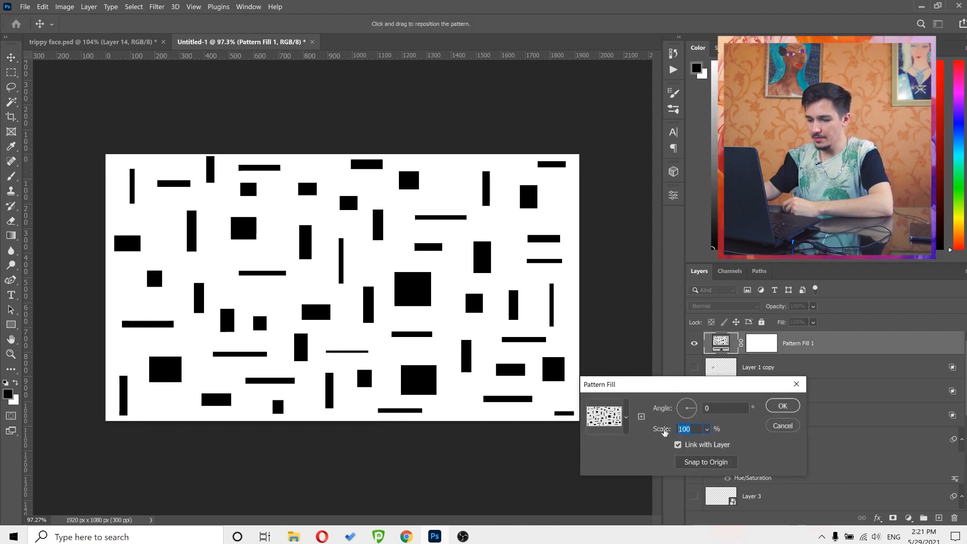
type("60")
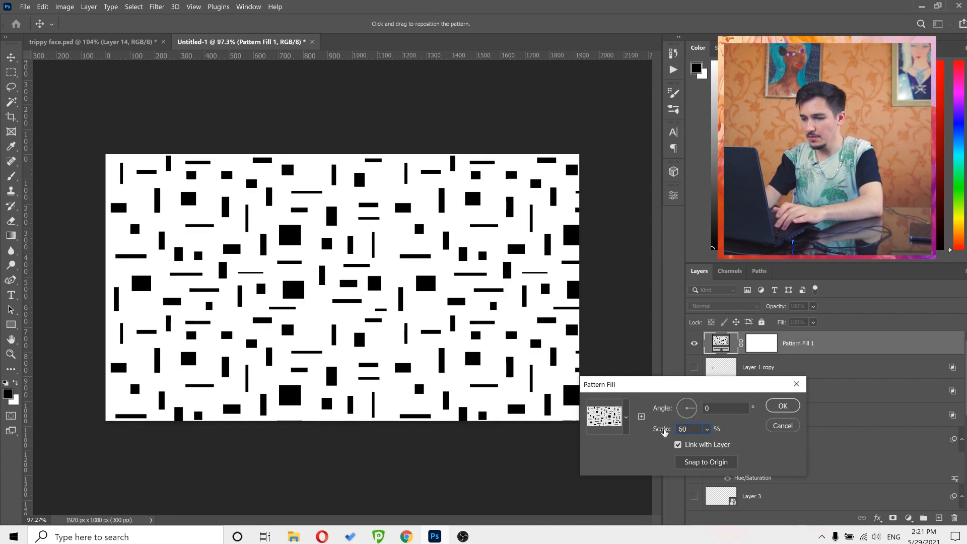
key("Return")
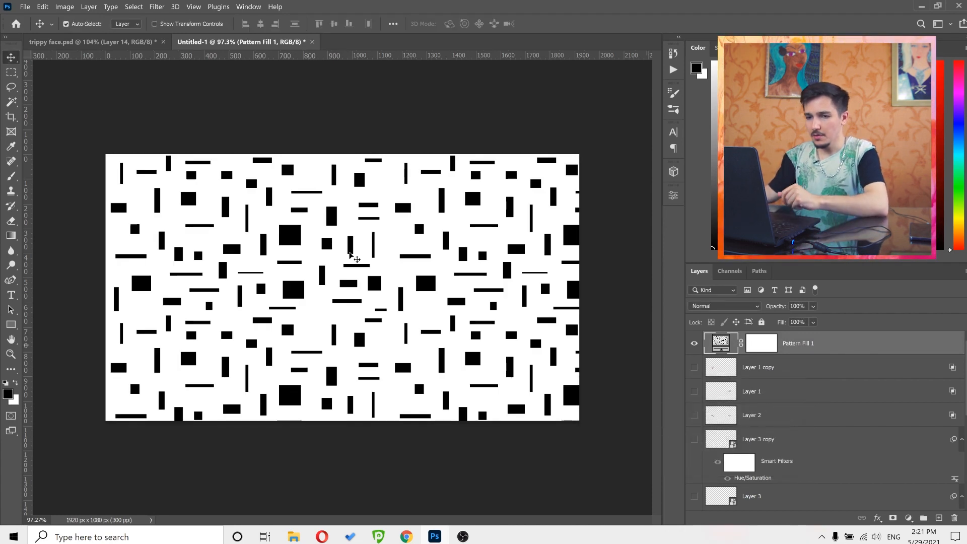
- Select all black rectangles of the pattern with the Magic Wand tool
left_click(11, 102)
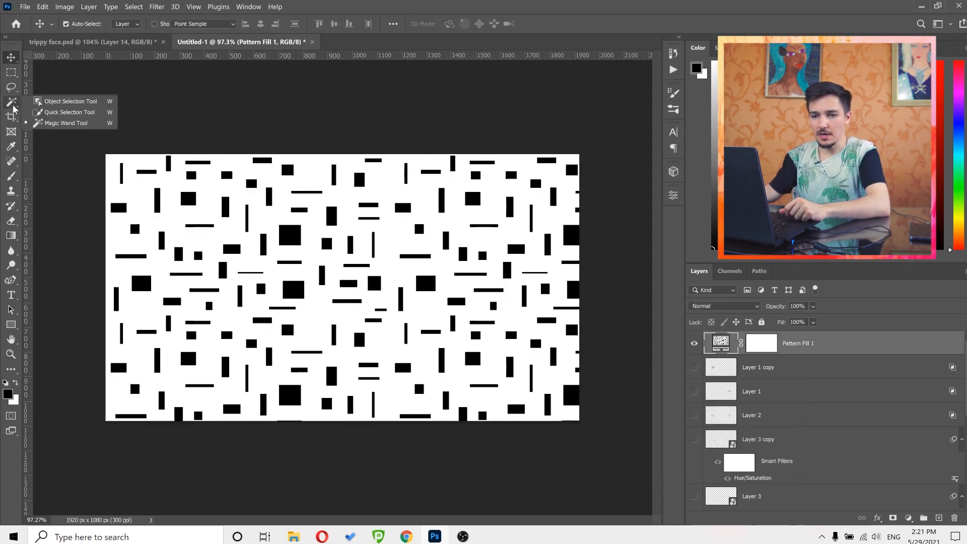
left_click(45, 123)
left_click(286, 232)
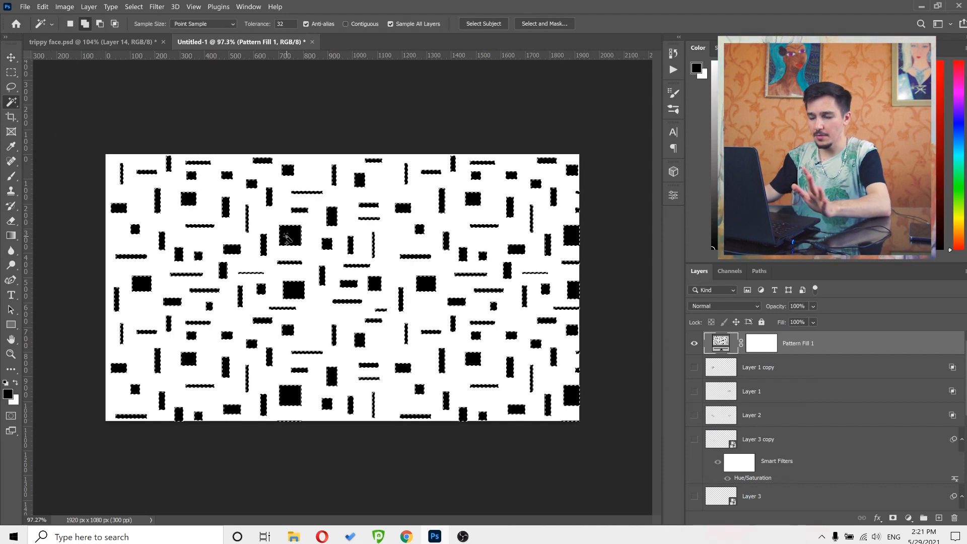
- Hide the pattern fill and show the face photo and all glitch fragment layers again, keeping the selection
left_click(694, 346)
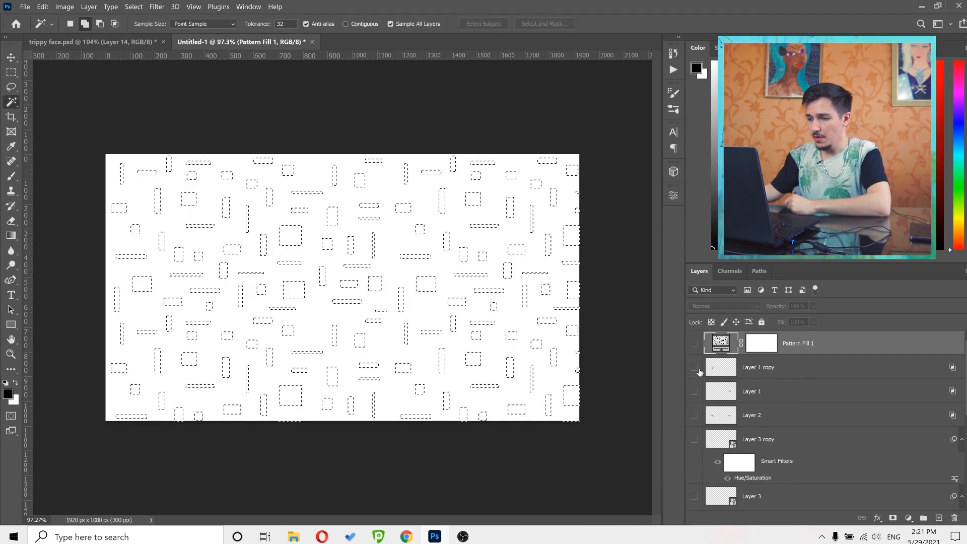
left_click_drag(695, 368, 699, 445)
scroll(758, 454, "down", 3)
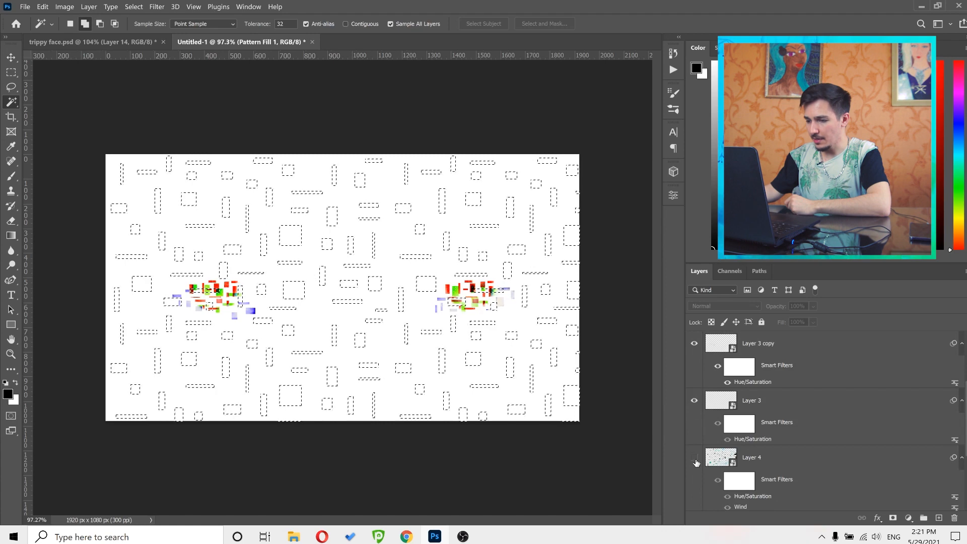
scroll(726, 446, "down", 5)
left_click(694, 441)
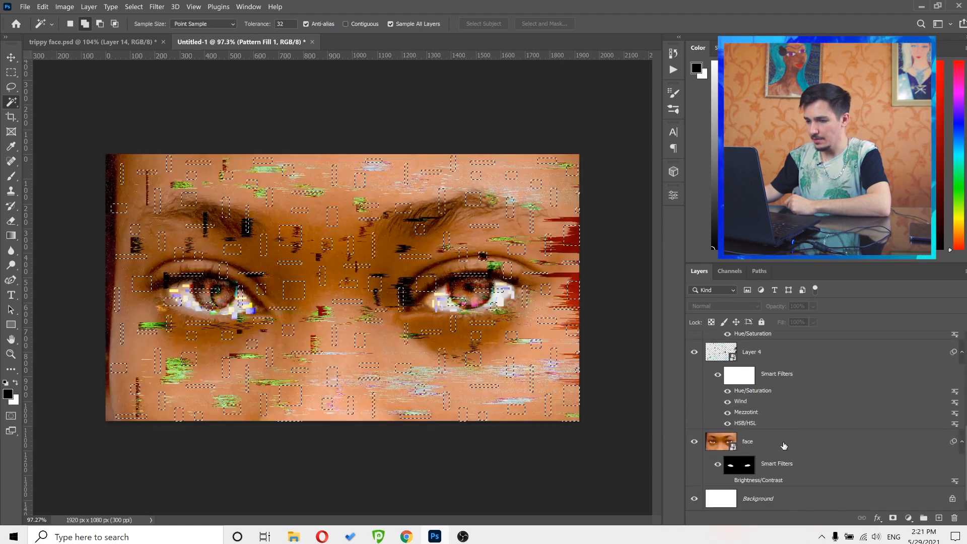
- Copy the selected rectangles of the face photo to a new layer and shift them slightly with Free Transform
left_click(779, 443)
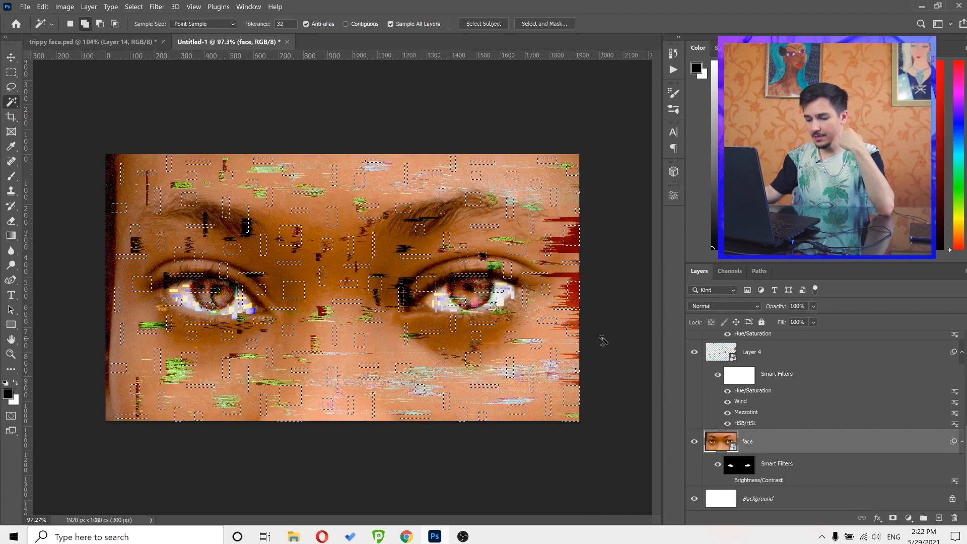
key("ctrl+j")
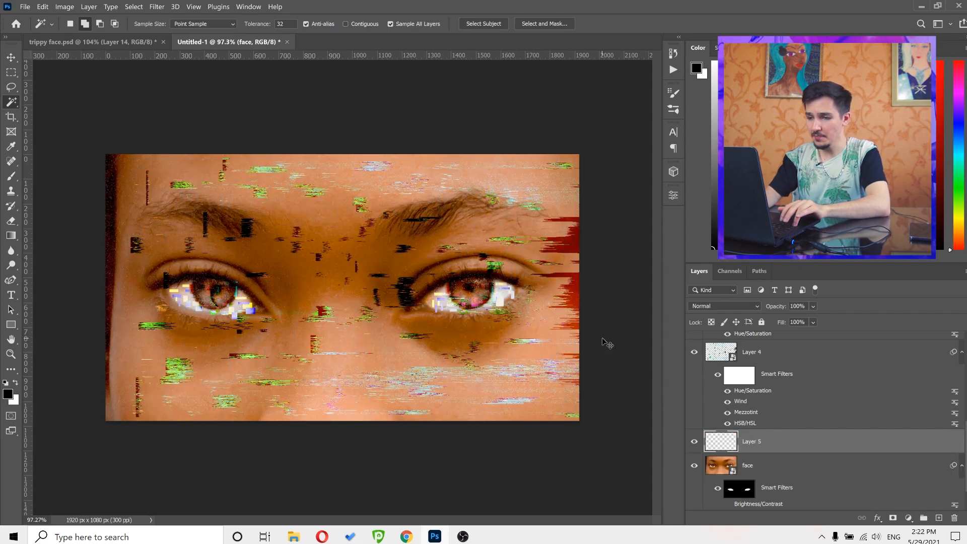
key("v")
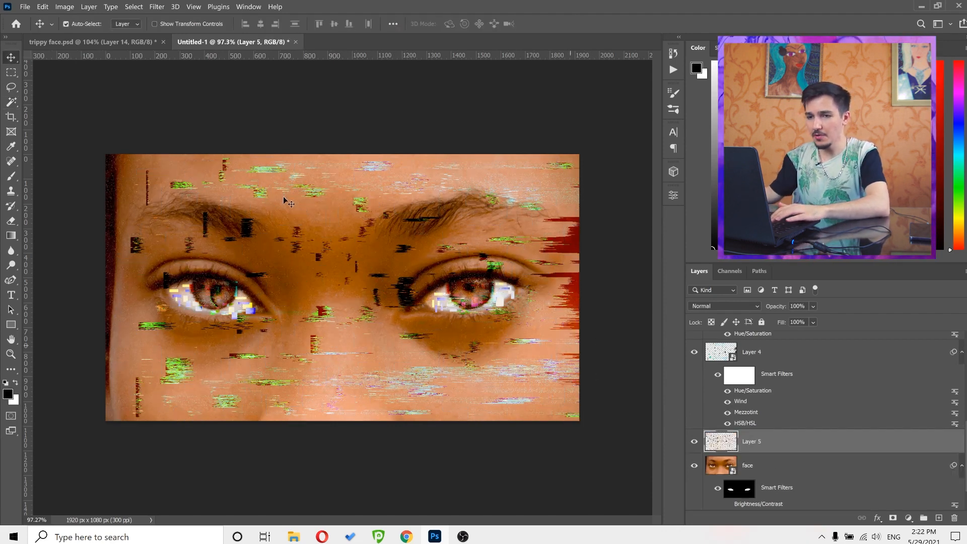
left_click(40, 6)
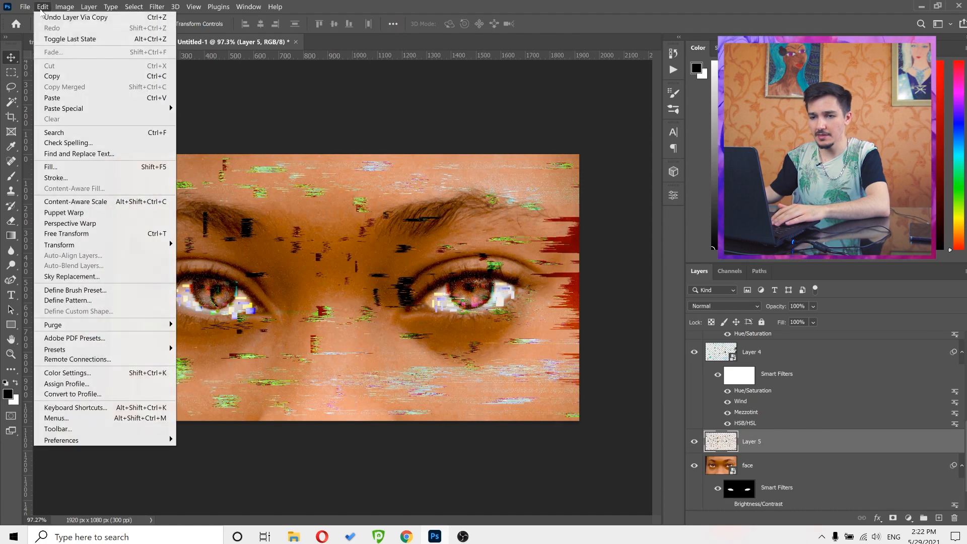
left_click(54, 235)
mouse_move(479, 336)
left_mouse_down()
mouse_move(499, 339)
mouse_move(470, 345)
left_mouse_up()
key("Return")
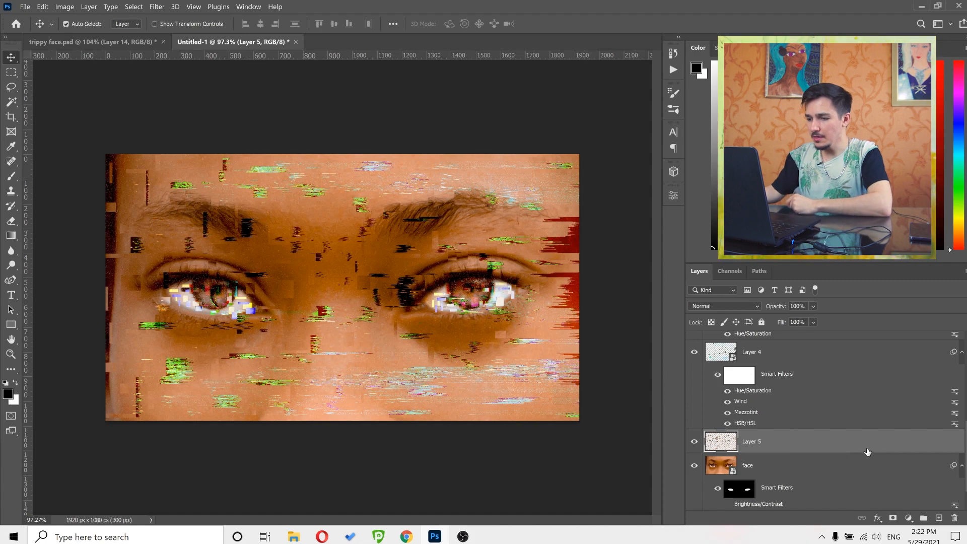
- Restrict the new rectangles layer to the R and B channels in its blending options, comparing other channel combinations
double_click(896, 443)
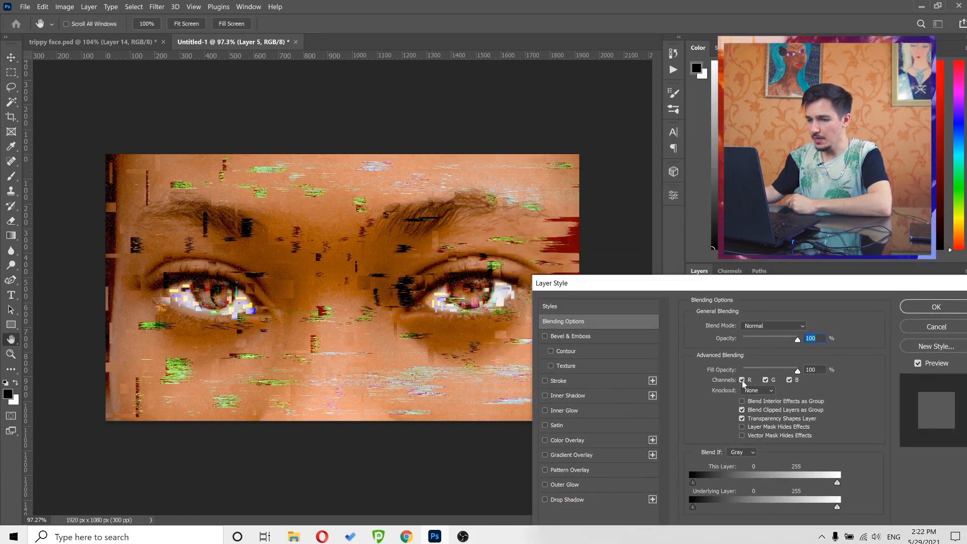
left_click(742, 379)
left_click(742, 380)
left_click(766, 379)
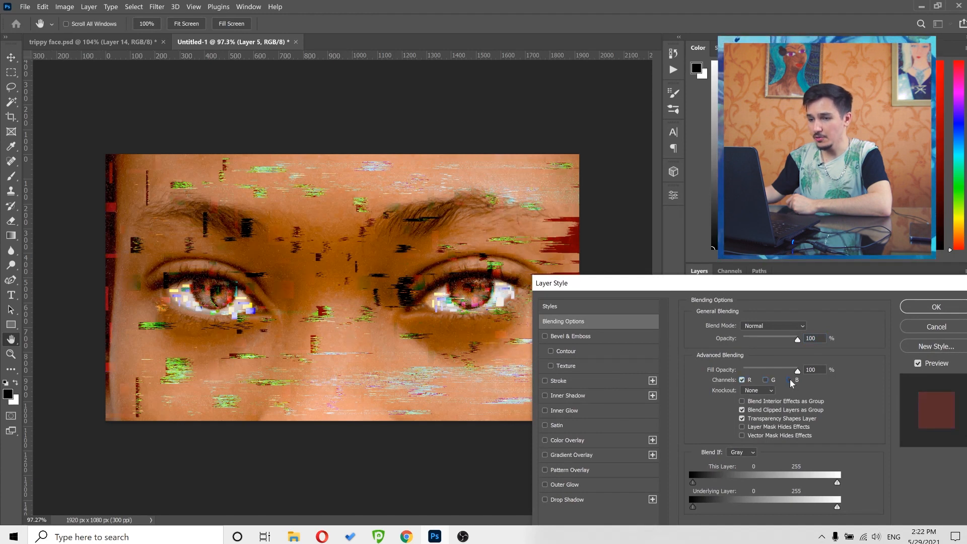
left_click(790, 380)
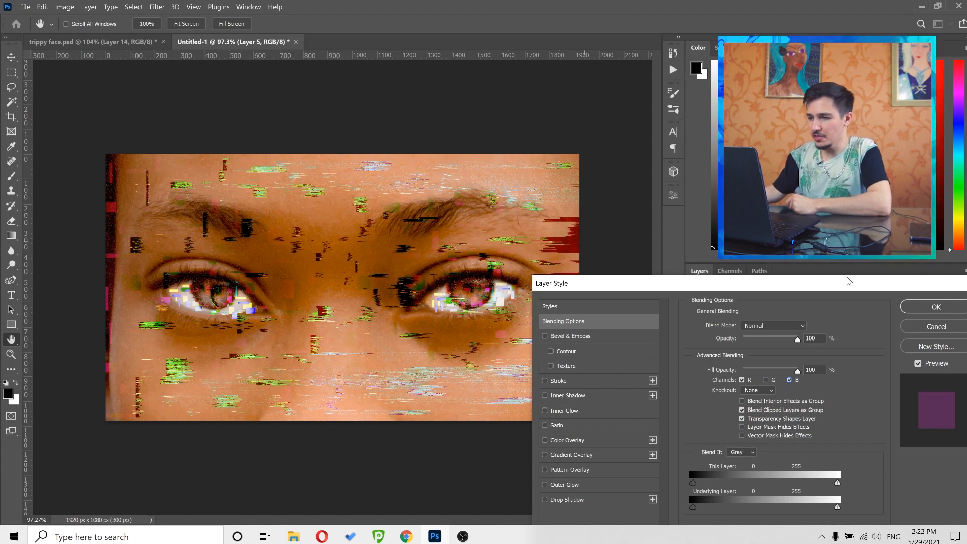
left_click(917, 307)
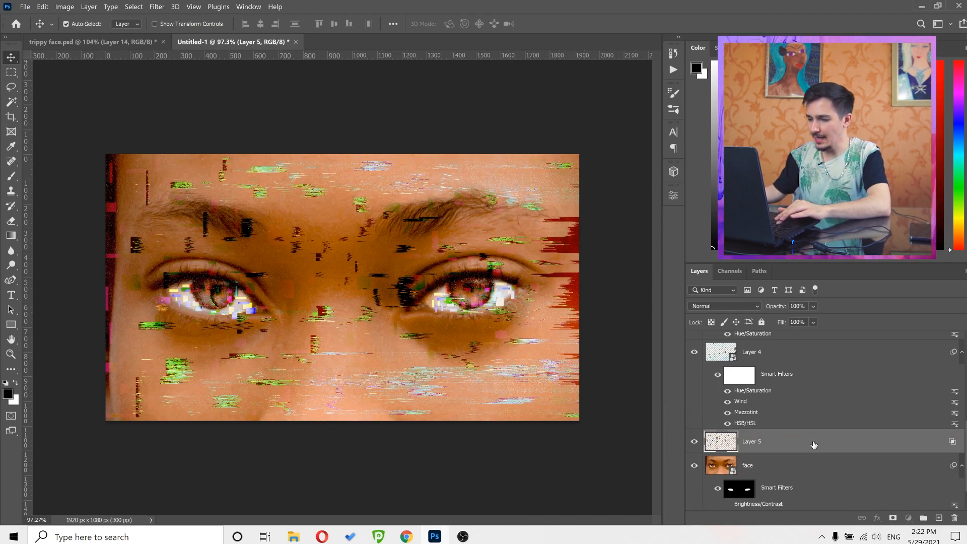
- Duplicate the channel-shifted rectangles layer and move the copy with Free Transform to offset it from the original
left_click_drag(814, 445, 813, 435)
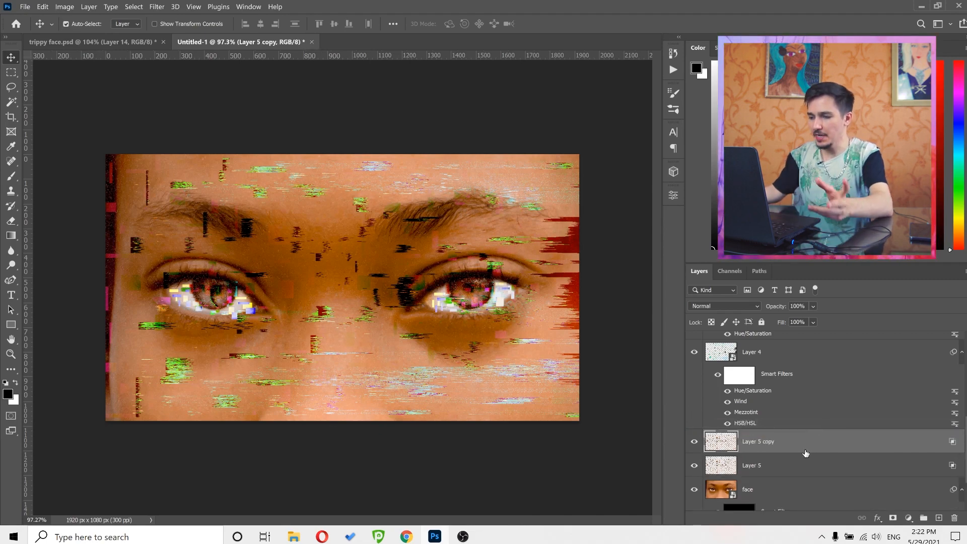
right_click(820, 442)
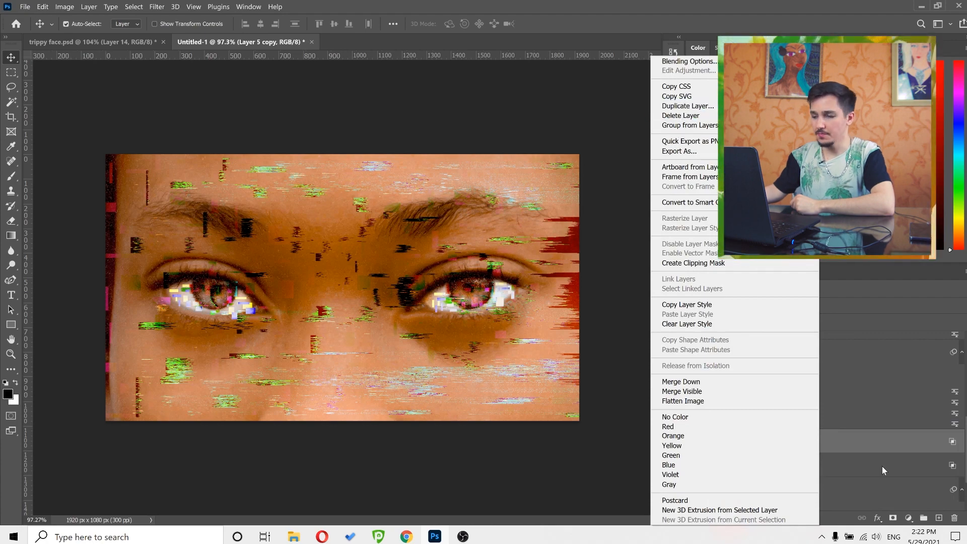
left_click(881, 443)
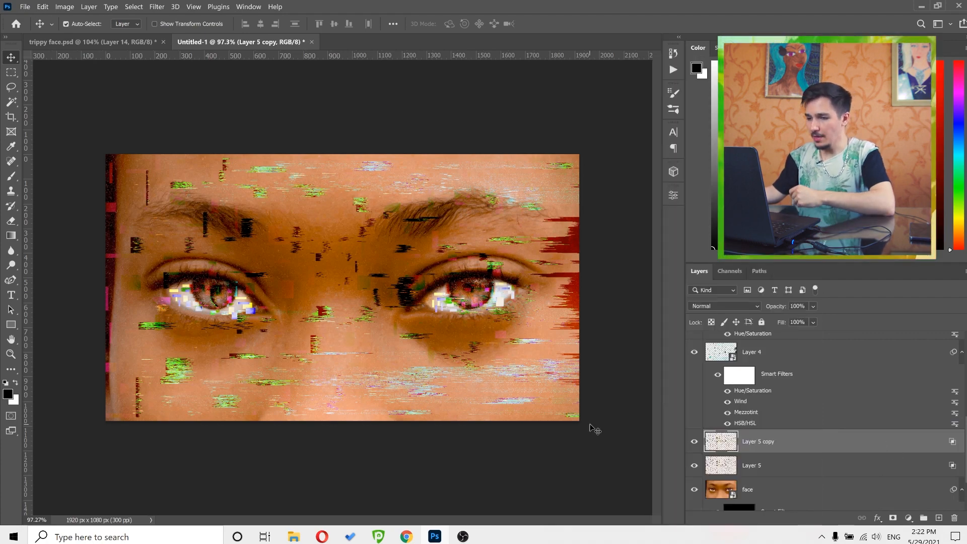
left_click(42, 7)
left_click(71, 233)
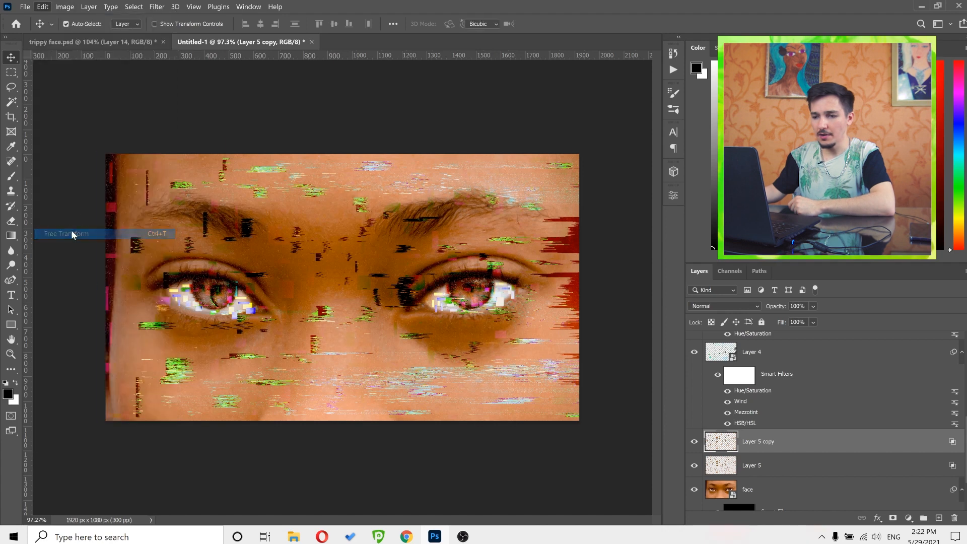
left_click_drag(315, 237, 361, 240)
left_click(565, 24)
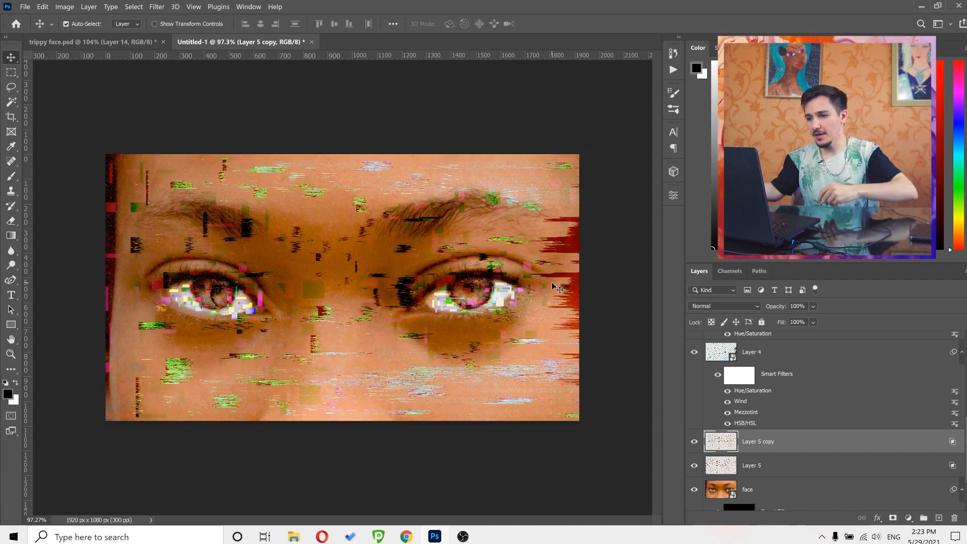
- Try blue-only and green-only channels in the duplicate's blending options, and turn R back on with G off
double_click(856, 447)
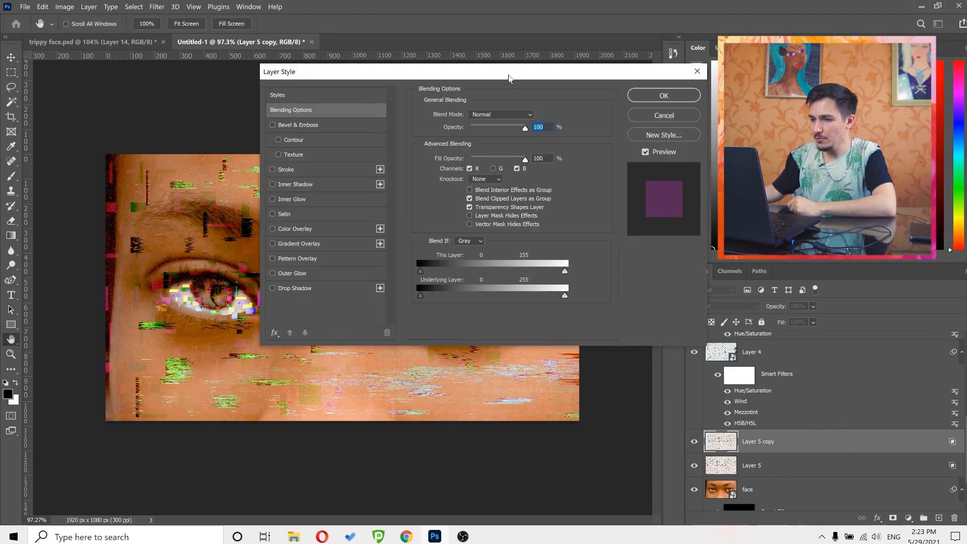
left_click_drag(509, 78, 757, 263)
left_click(718, 354)
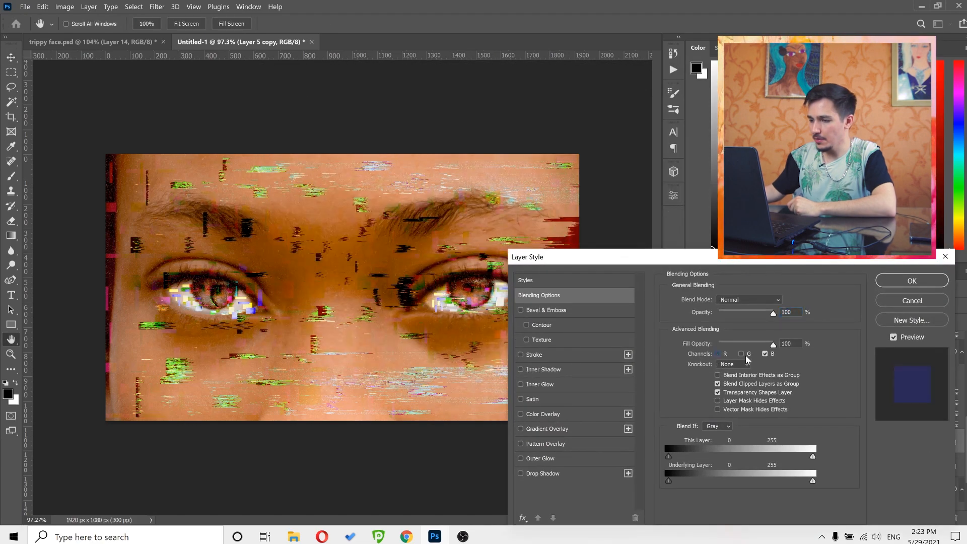
left_click(740, 353)
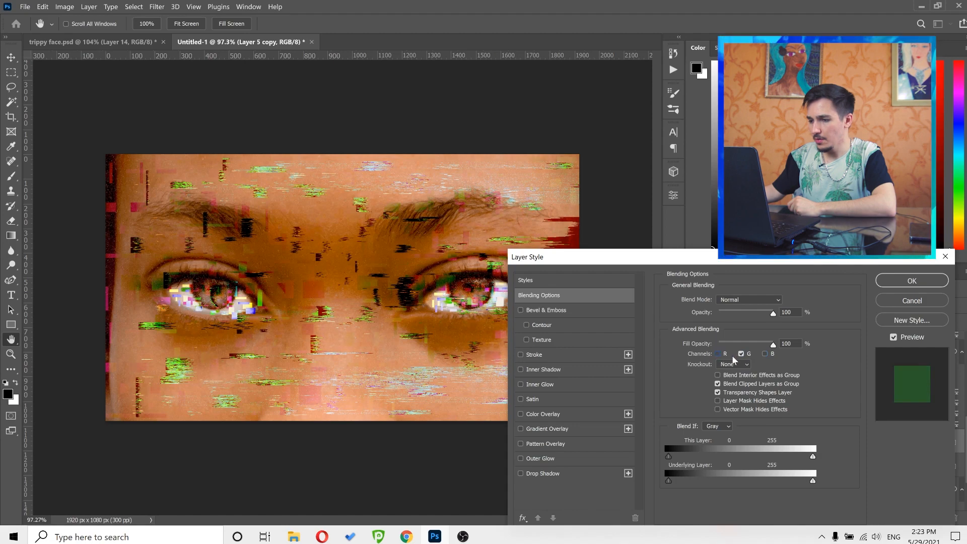
left_click(741, 354)
left_click(721, 353)
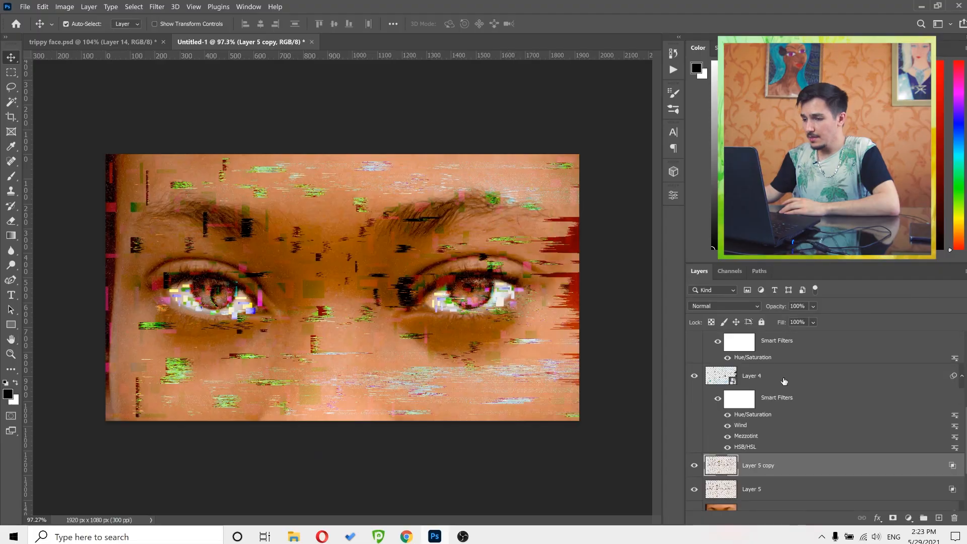
- Duplicate Layer 4, scale the copy to 52.89% with Free Transform and place it over the lower right part of the face
left_click(694, 387)
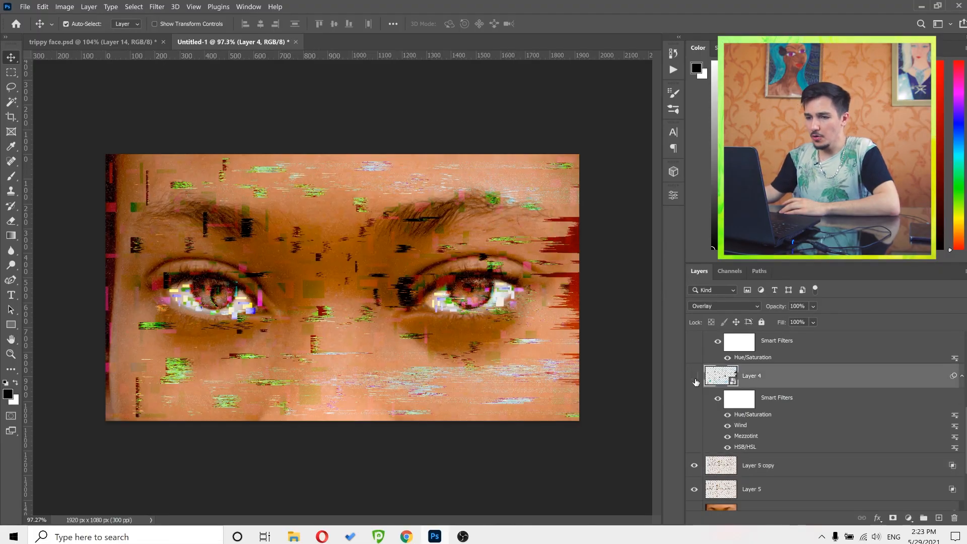
left_click(695, 377)
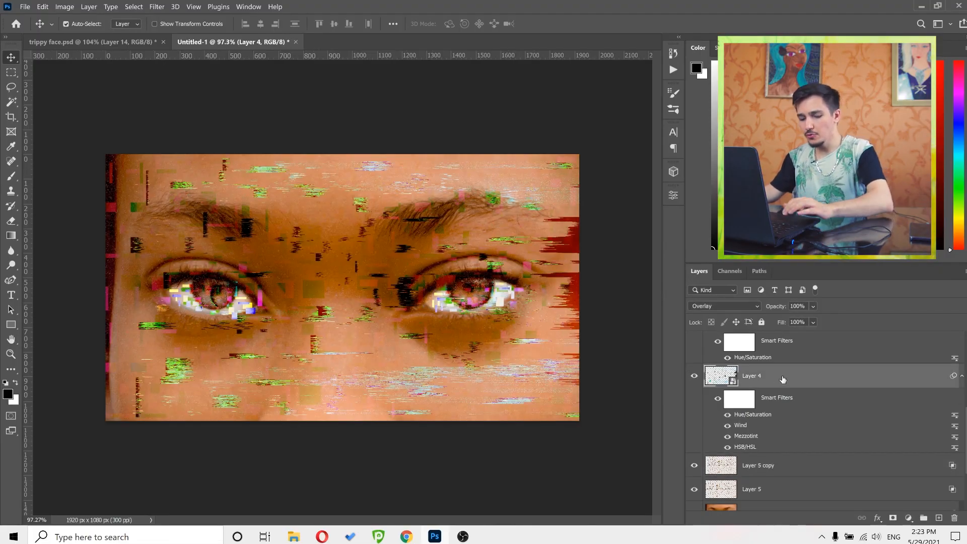
key("ctrl+j")
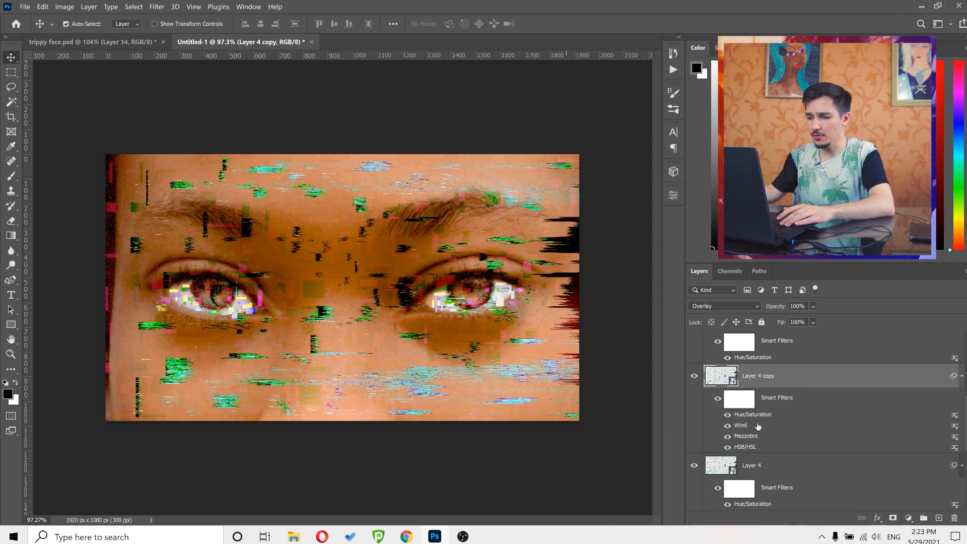
left_click(42, 7)
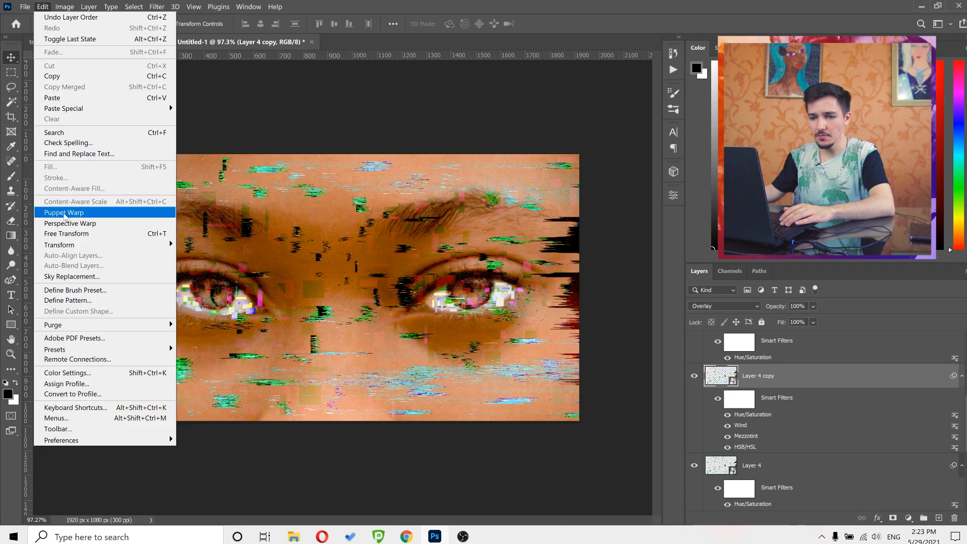
left_click(66, 233)
left_click_drag(129, 155, 347, 280)
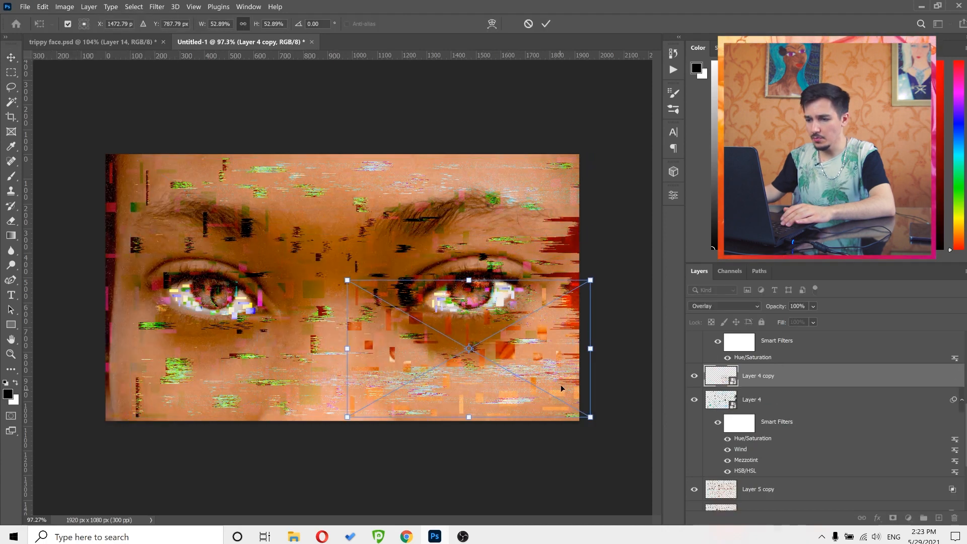
left_click_drag(537, 376, 515, 371)
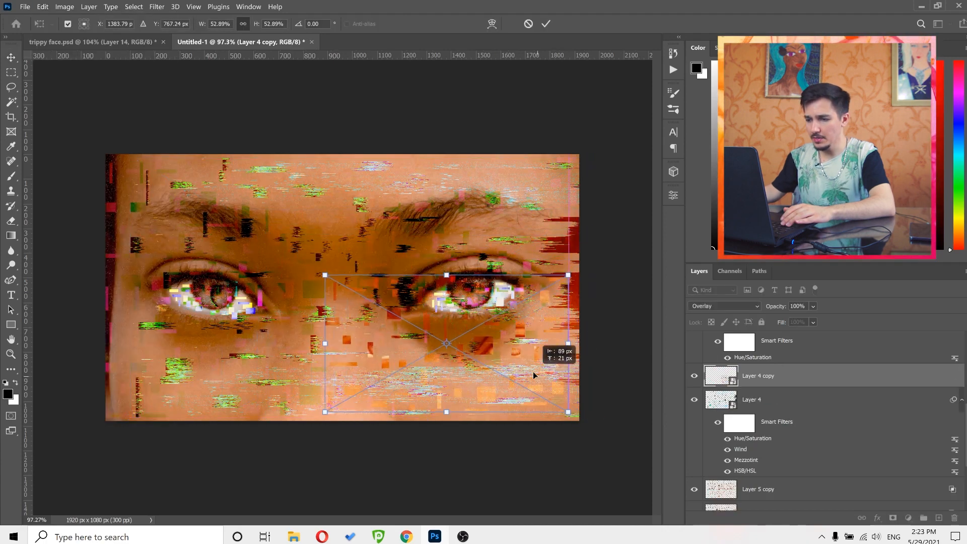
left_click(545, 27)
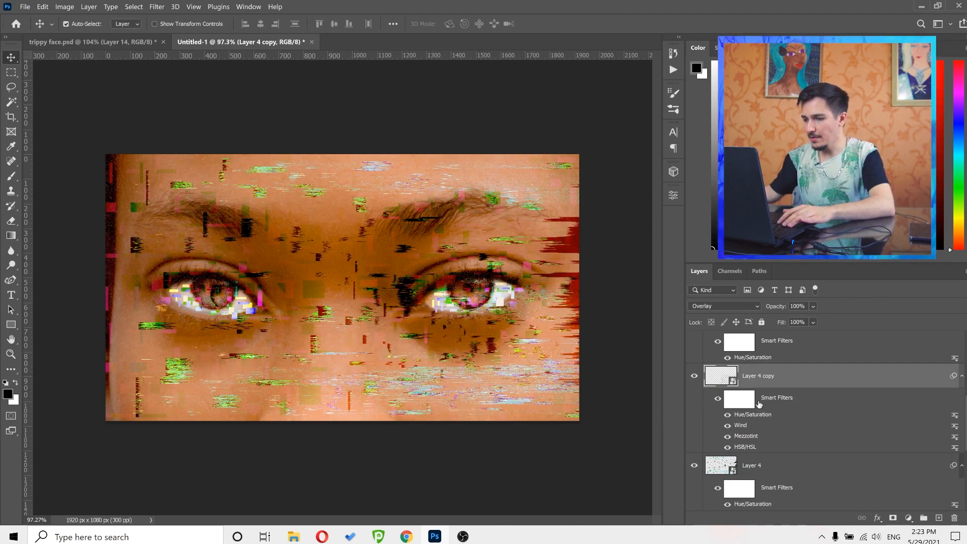
- Duplicate the scaled-down glitch layer and move the copy over the face's upper left area with Free Transform
key("ctrl+j")
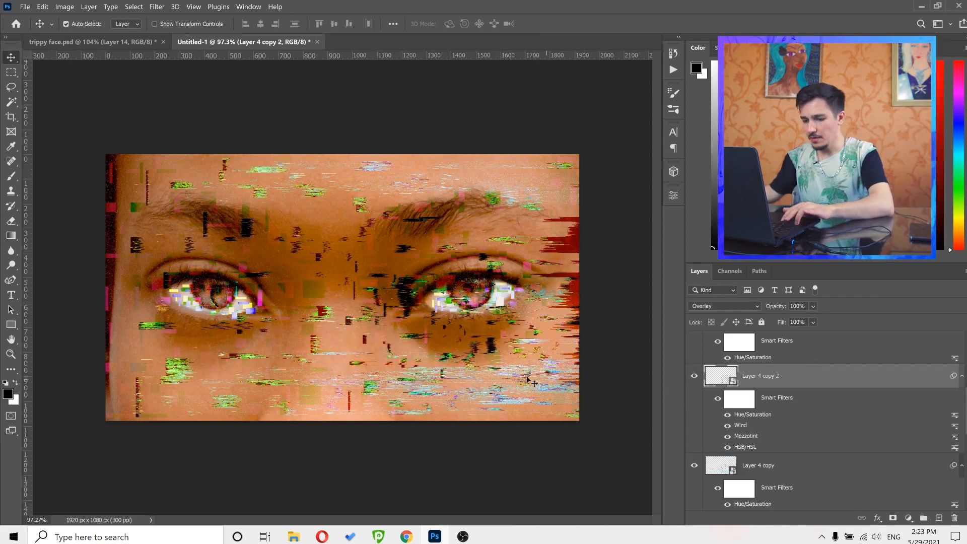
key("ctrl+t")
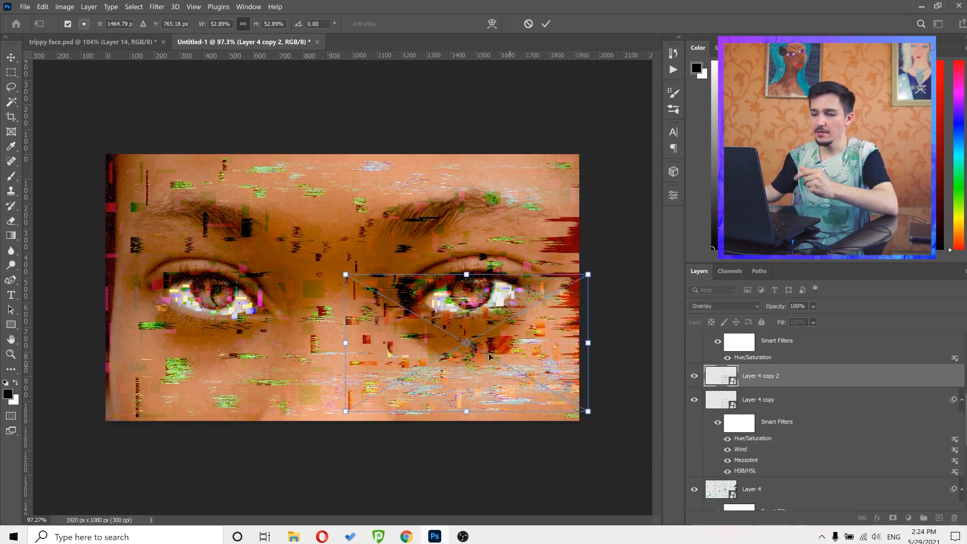
left_click_drag(546, 349, 309, 252)
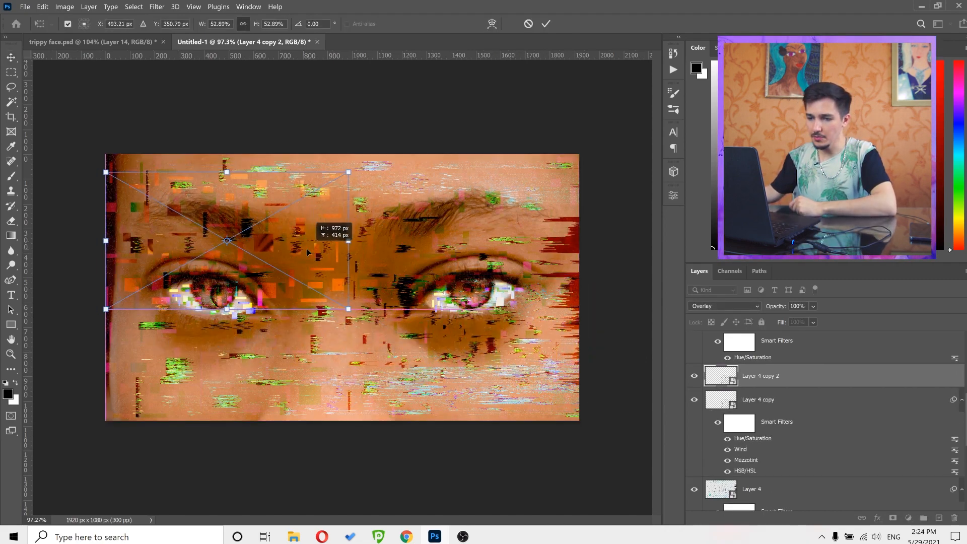
left_click(546, 24)
- Duplicate the scaled-down glitch layer once more and place the copy over the face's lower left area
scroll(464, 298, "down", 1)
key("ctrl+j")
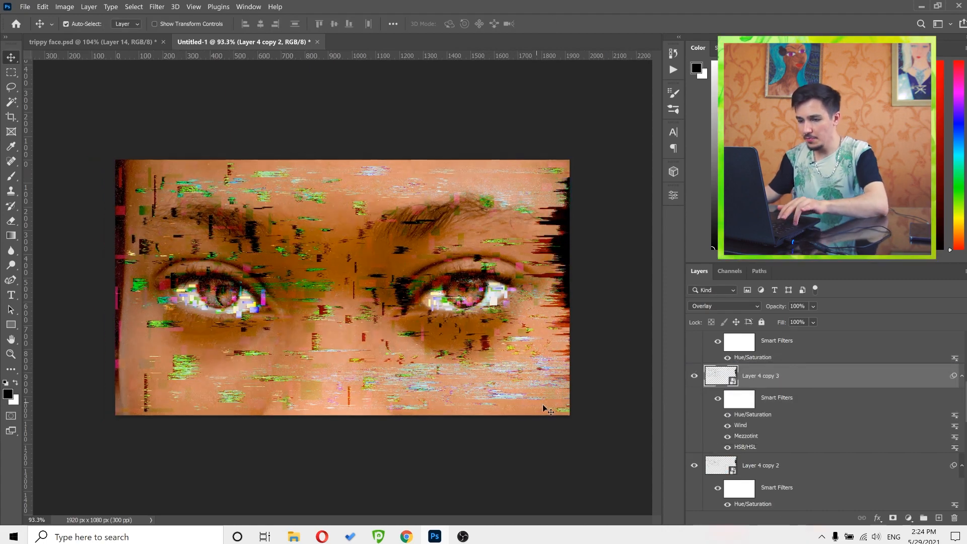
key("ctrl+t")
left_click(546, 24)
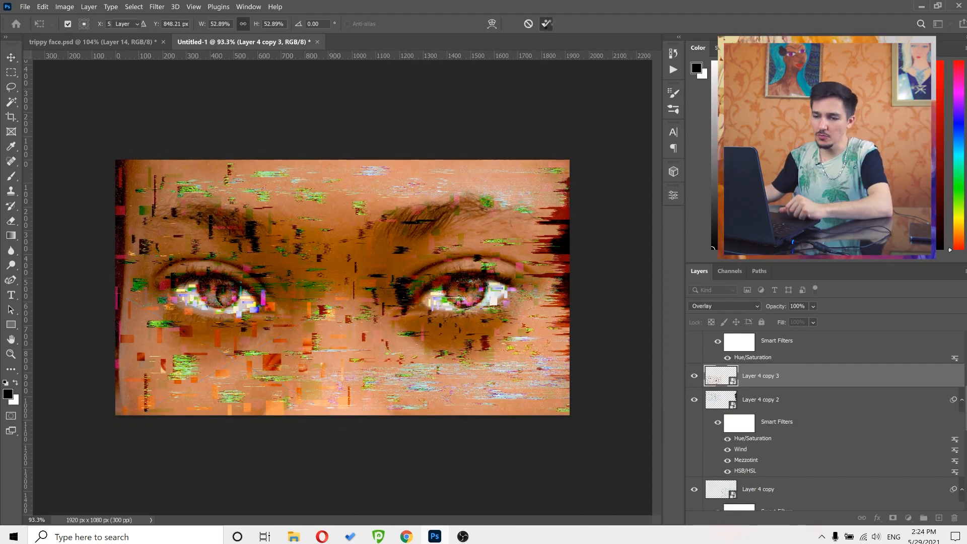
mouse_move(379, 262)
left_mouse_down()
mouse_move(365, 261)
mouse_move(391, 269)
left_mouse_up()
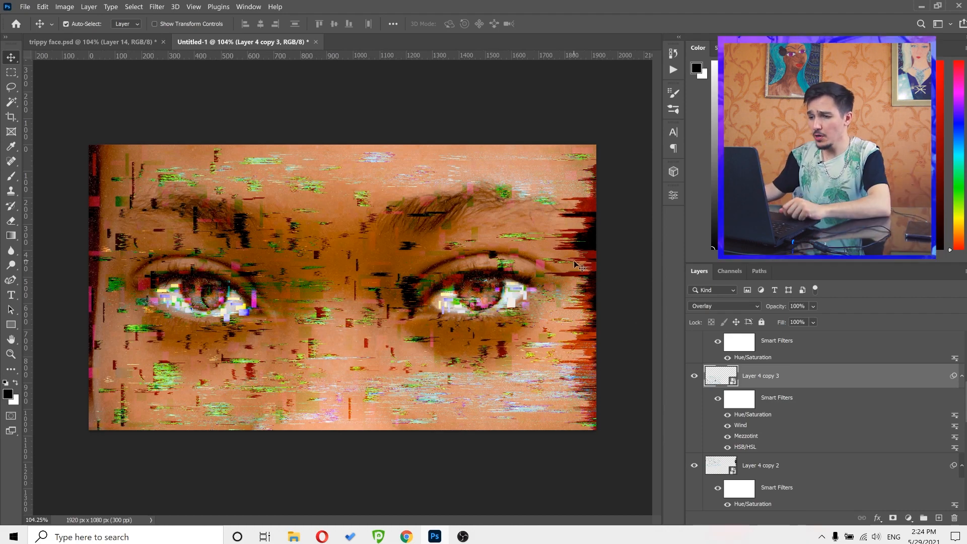
- Put Layer 4 and its three copies into one layer group and compare the image with the group hidden and shown
scroll(811, 436, "up", 3)
scroll(811, 436, "down", 4)
scroll(810, 436, "up", 2)
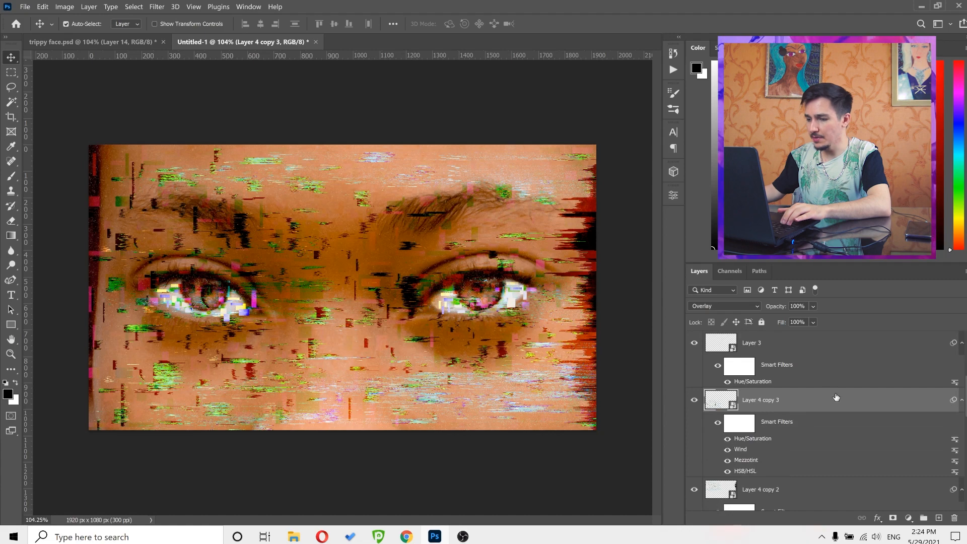
scroll(836, 397, "down", 1)
scroll(831, 408, "up", 3)
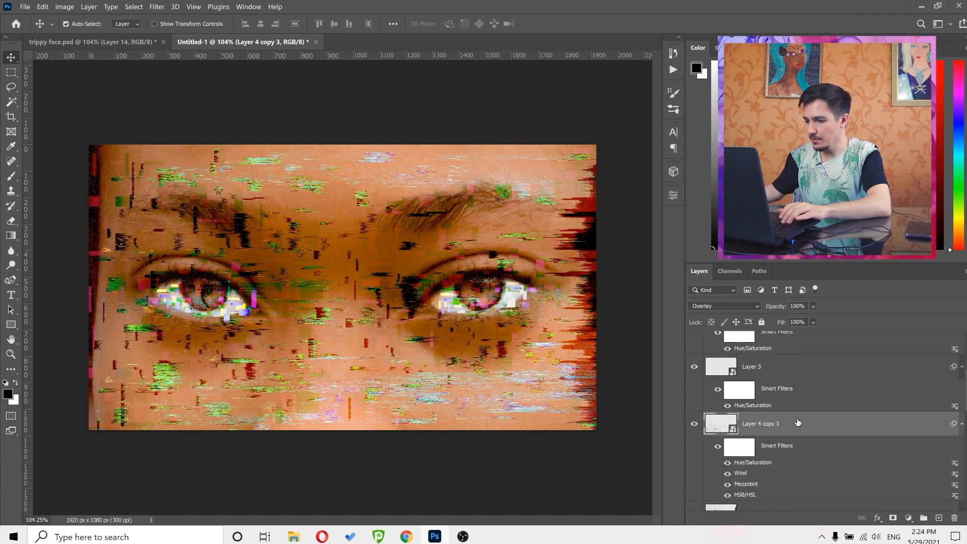
scroll(798, 422, "down", 2)
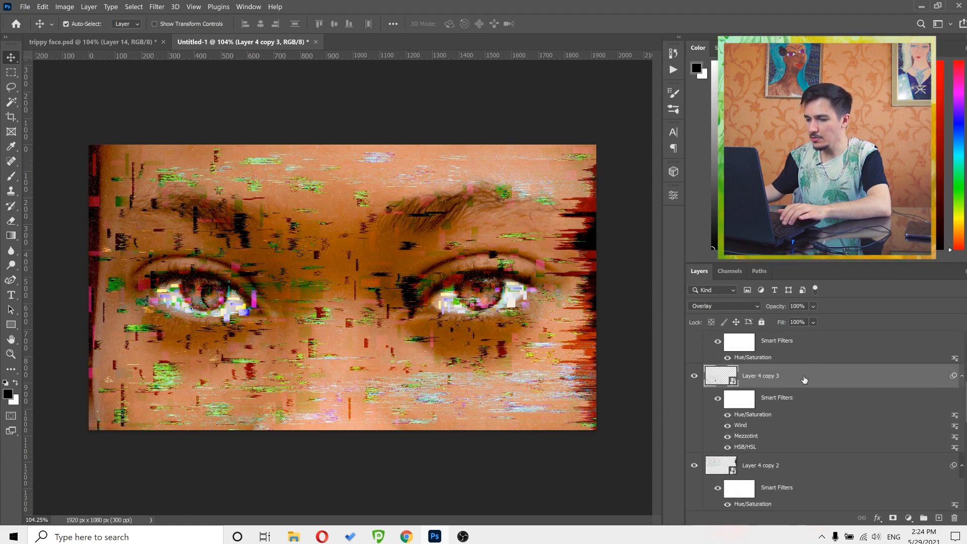
scroll(805, 379, "down", 8)
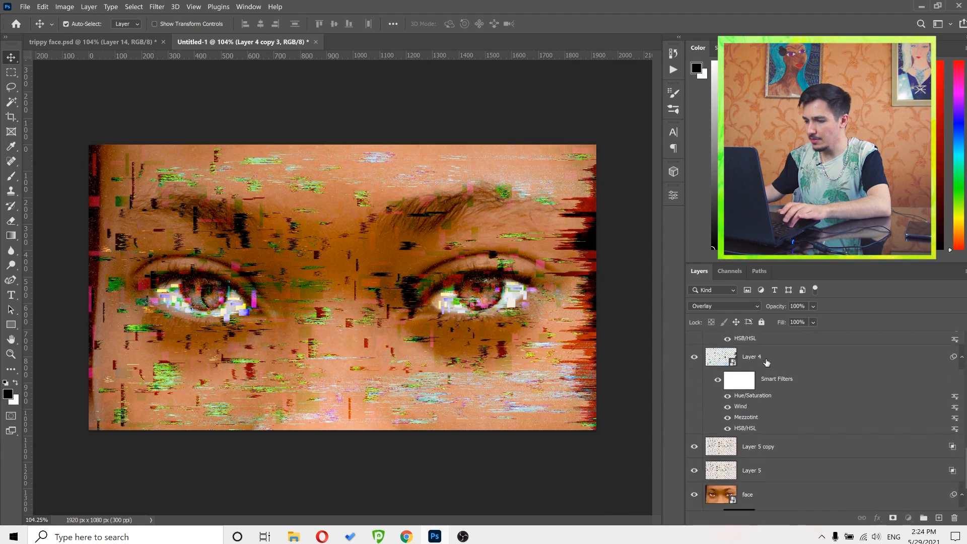
left_click(767, 361)
key("ctrl+j")
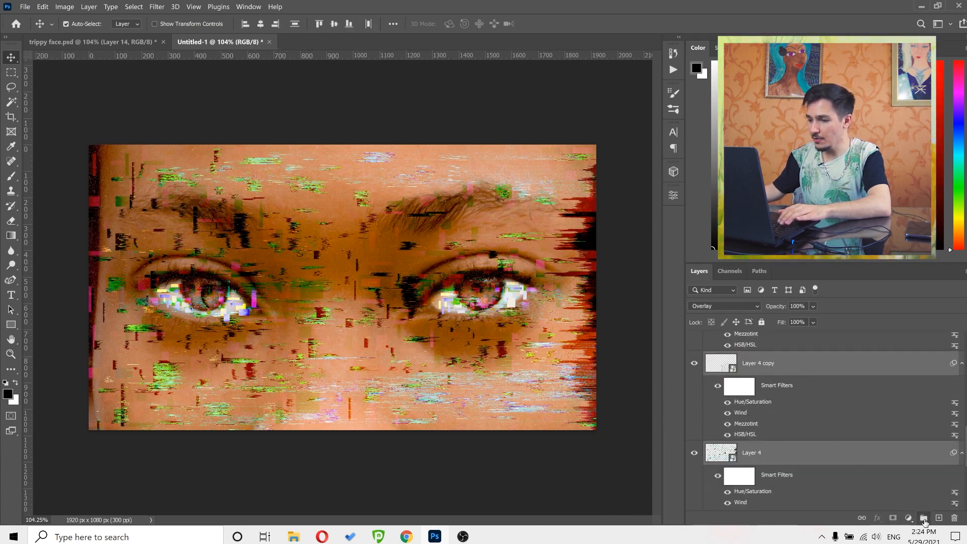
left_click(924, 519)
left_click(694, 376)
left_click(694, 376)
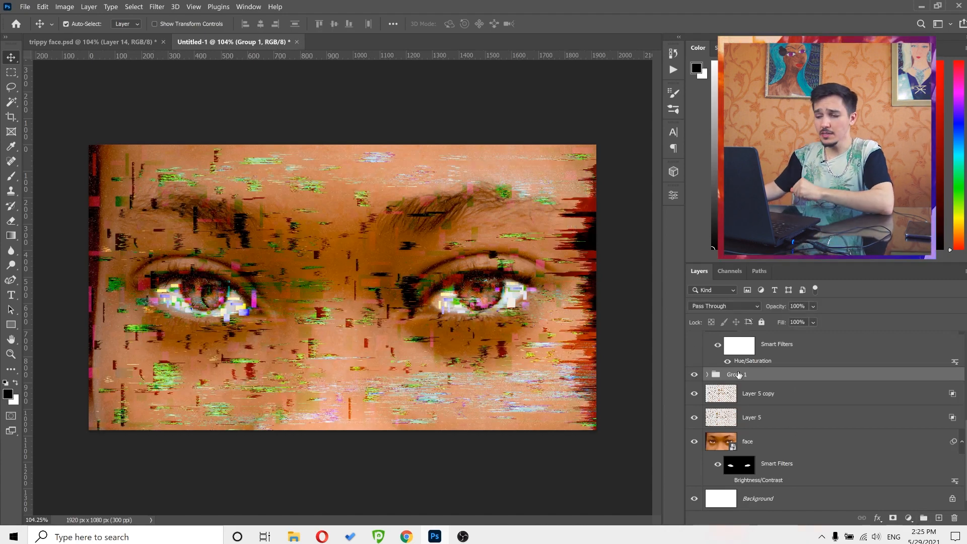
- Add a layer mask to Group 1 and paint it black with the Brush to hide the dark streaks along the photo's right edge
left_click(893, 518)
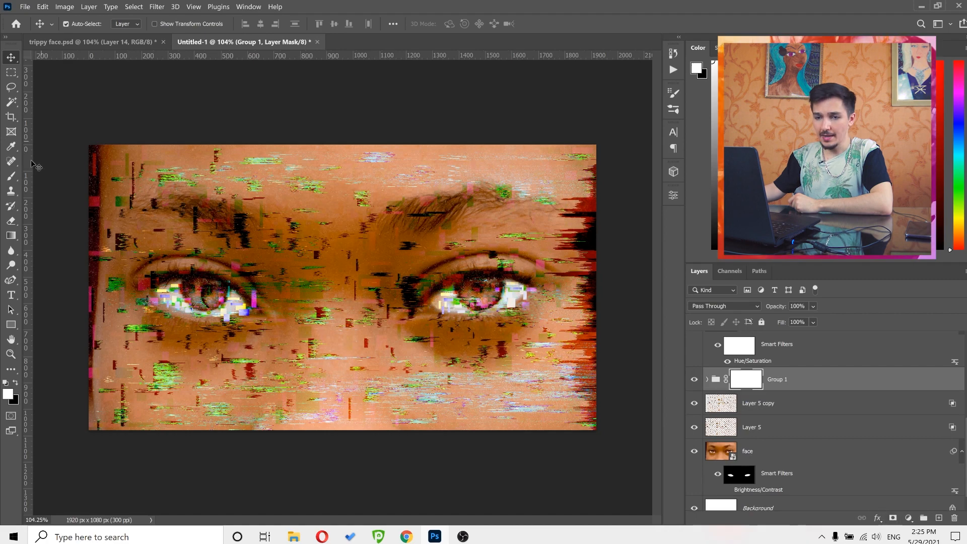
right_click(10, 179)
left_click(43, 174)
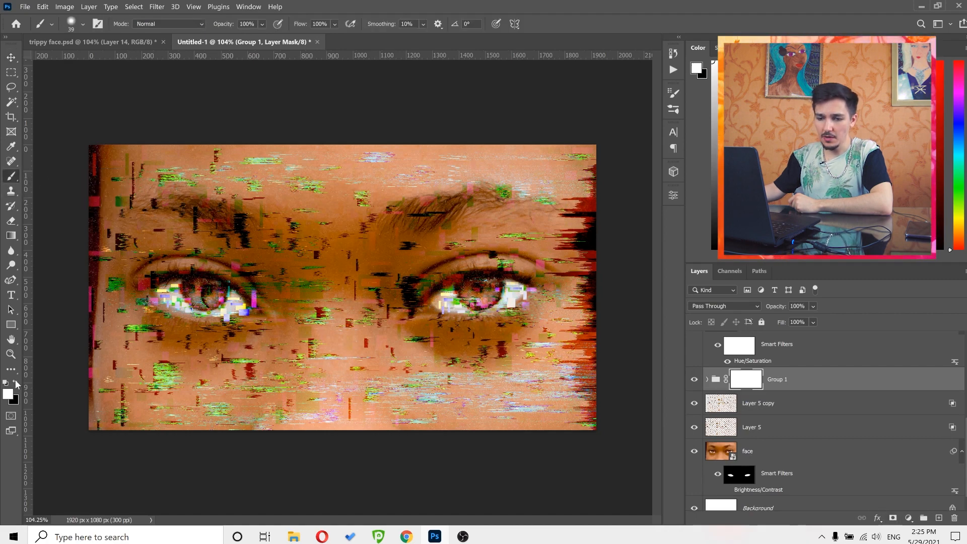
left_click(16, 384)
mouse_move(515, 305)
left_mouse_down()
mouse_move(588, 323)
mouse_move(514, 318)
mouse_move(530, 319)
left_mouse_up()
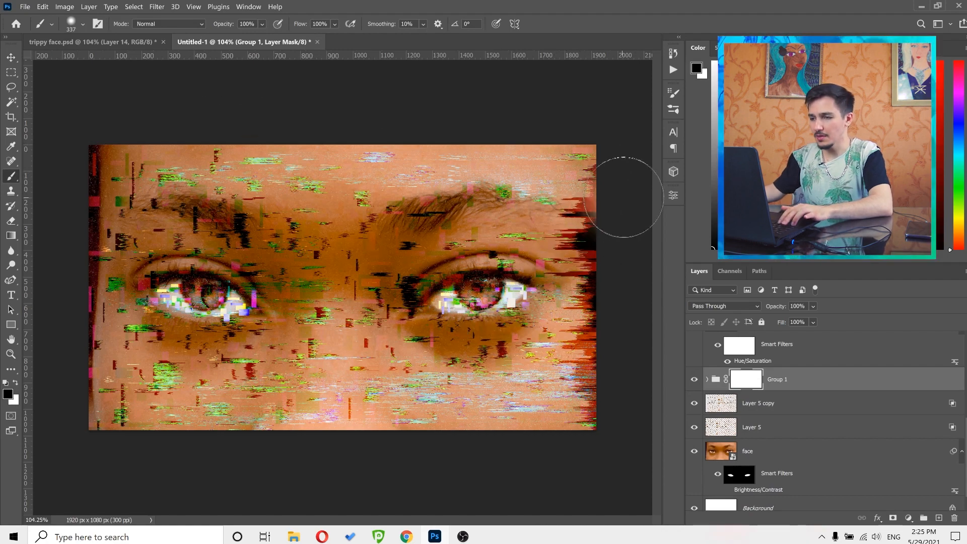
mouse_move(623, 197)
left_mouse_down()
mouse_move(622, 386)
mouse_move(610, 356)
mouse_move(618, 304)
left_mouse_up()
right_click(580, 244, "alt")
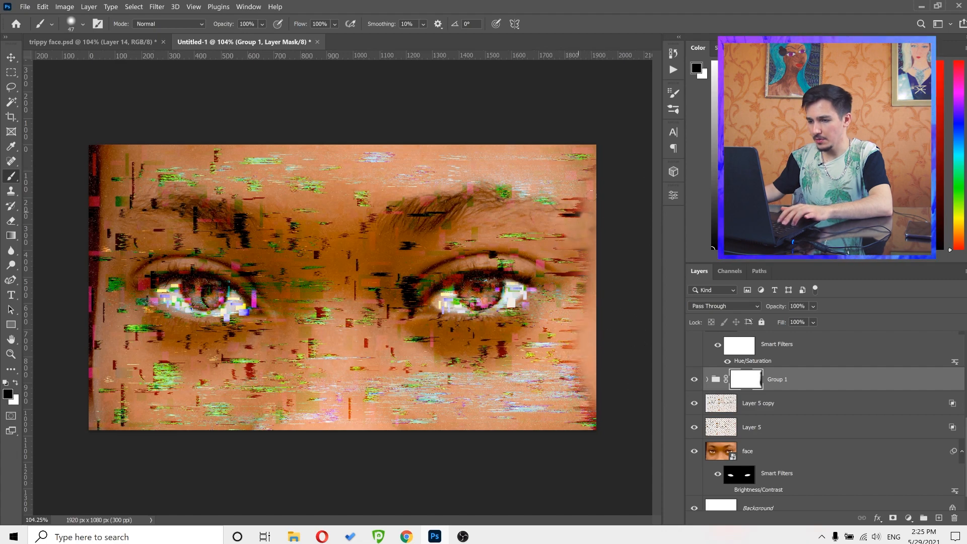
left_click_drag(594, 292, 575, 270)
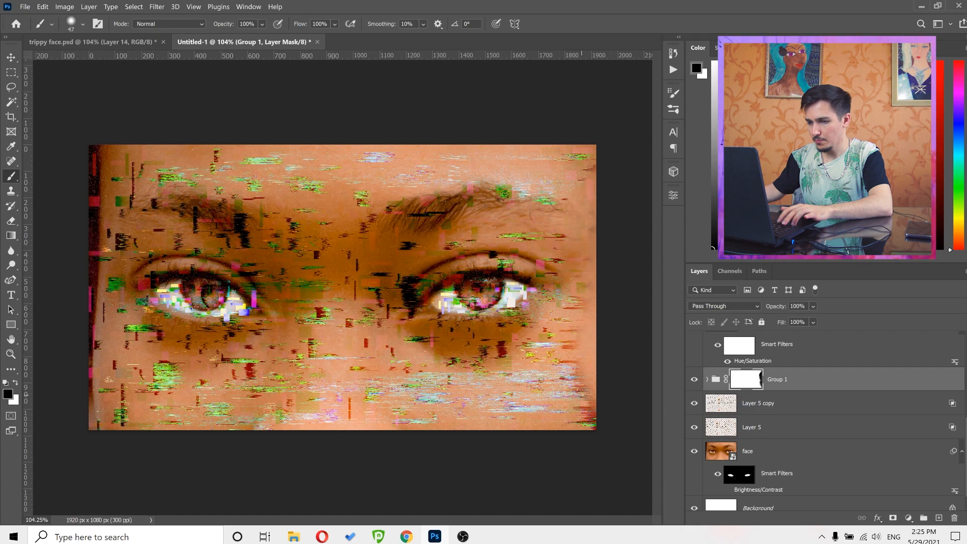
left_click_drag(595, 382, 579, 370)
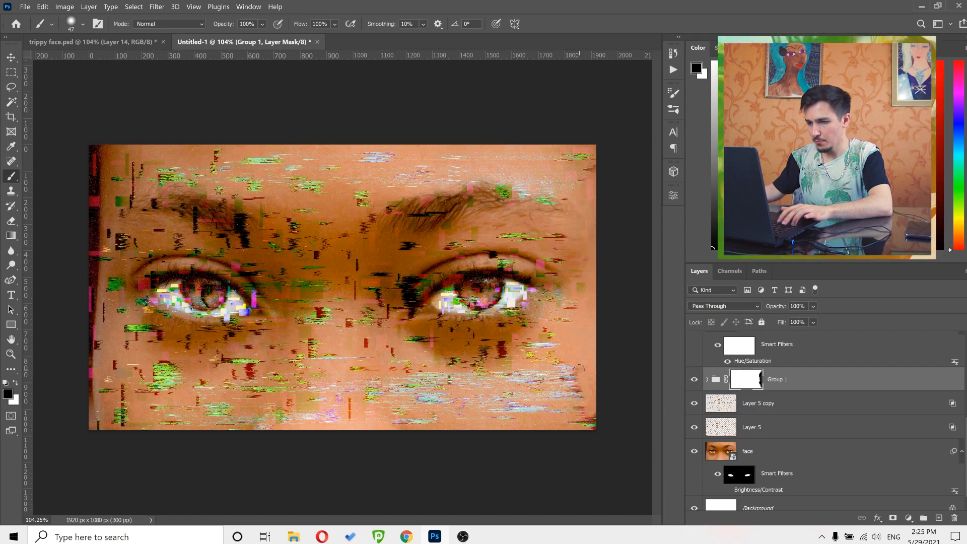
- Try to shift Group 1 about 41 px to the right with Free Transform
scroll(339, 356, "down", 1)
key("v")
left_click(805, 386)
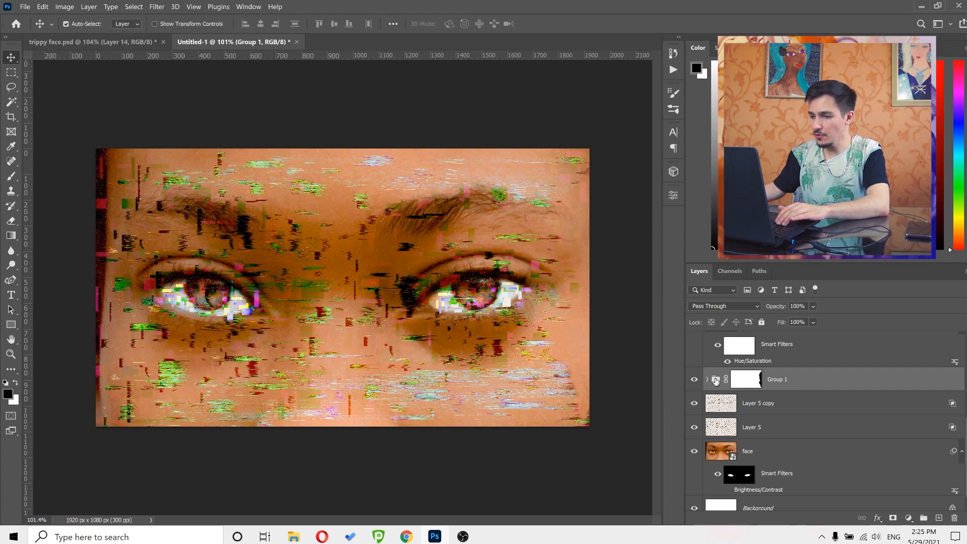
left_click(42, 7)
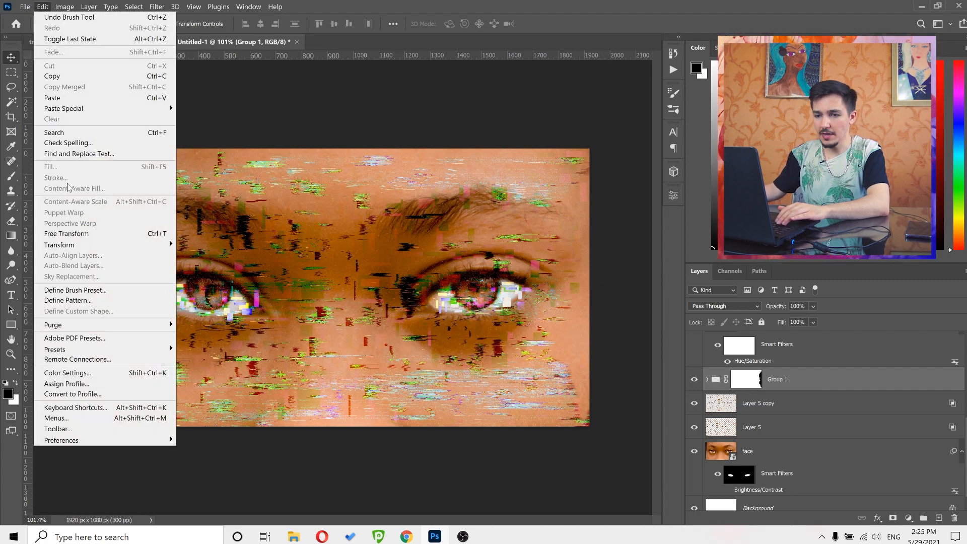
left_click(65, 235)
left_click_drag(455, 294, 466, 294)
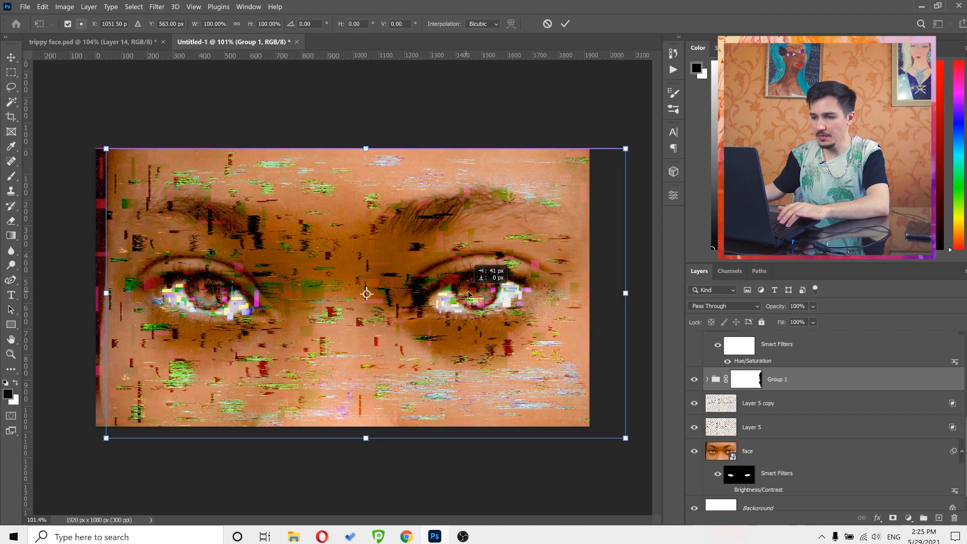
left_click(565, 24)
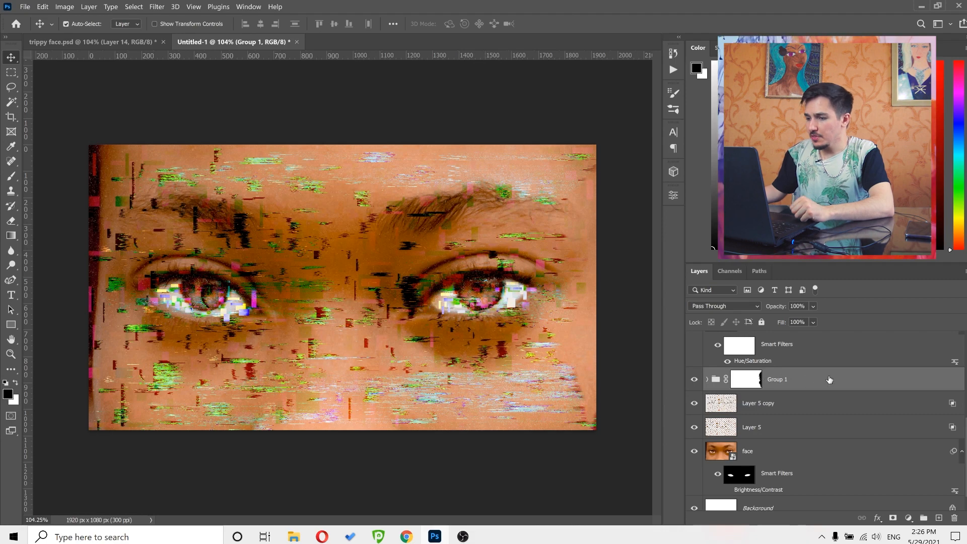
- Convert Group 1 to a smart object and set its blend mode to Overlay
right_click(853, 385)
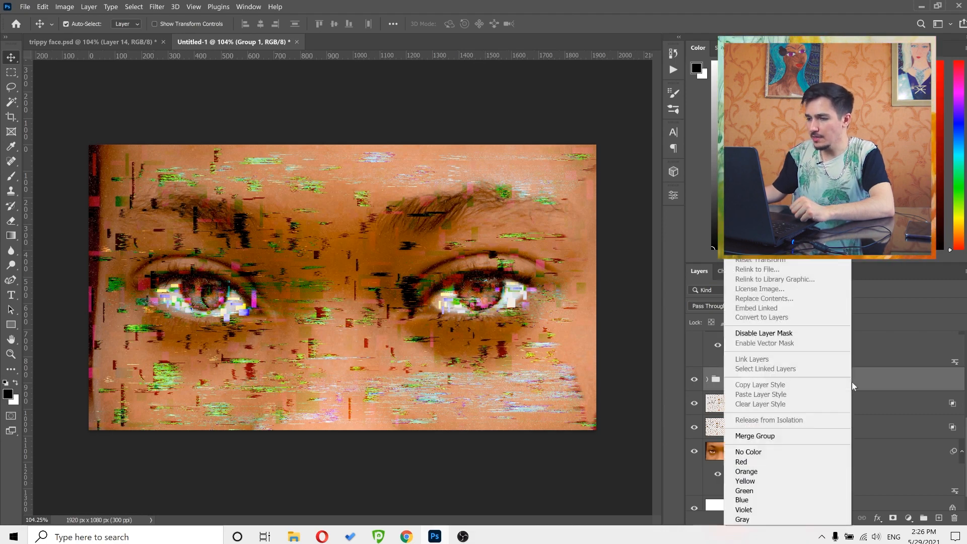
left_click(785, 250)
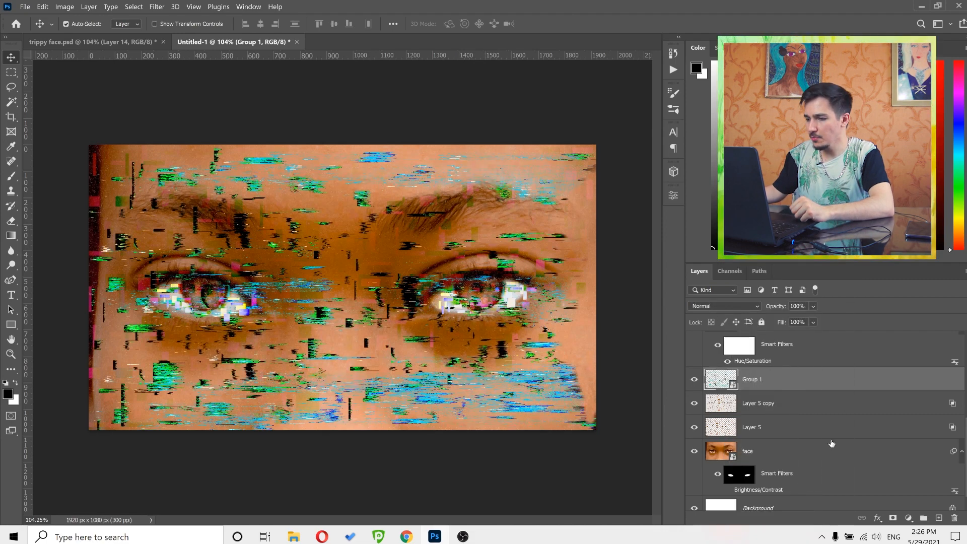
left_click(706, 309)
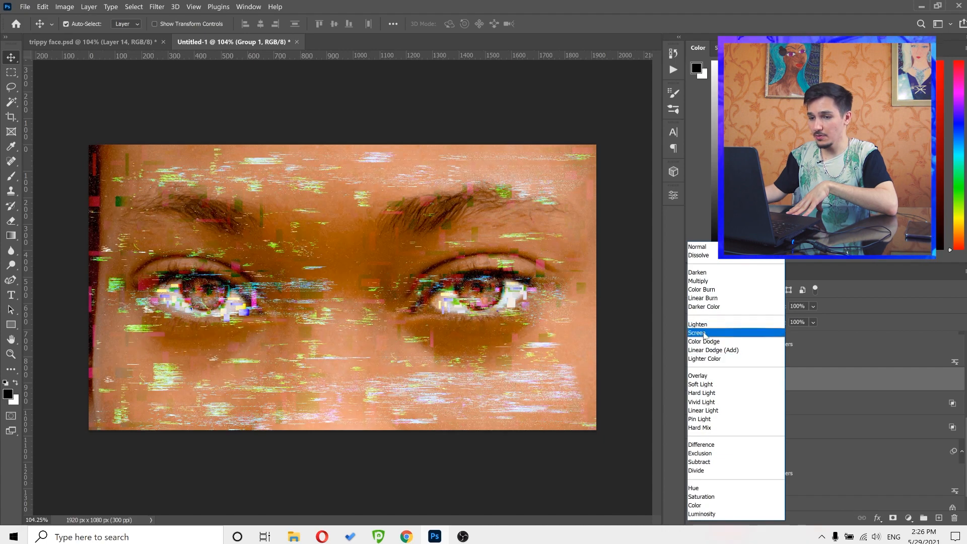
left_click(700, 375)
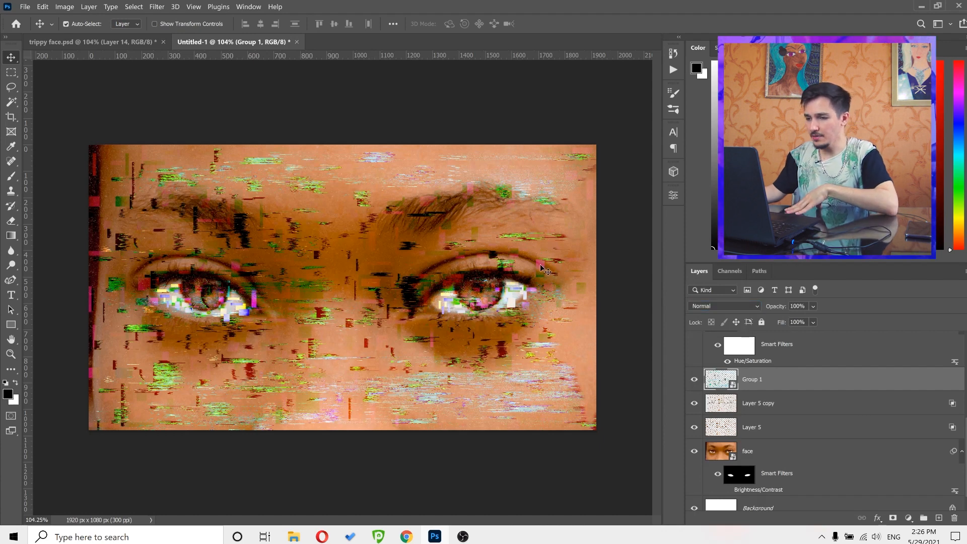
- Undo the stray move of Layer 5 copy and offset the Group 1 smart object slightly to the right
left_click_drag(537, 269, 551, 265)
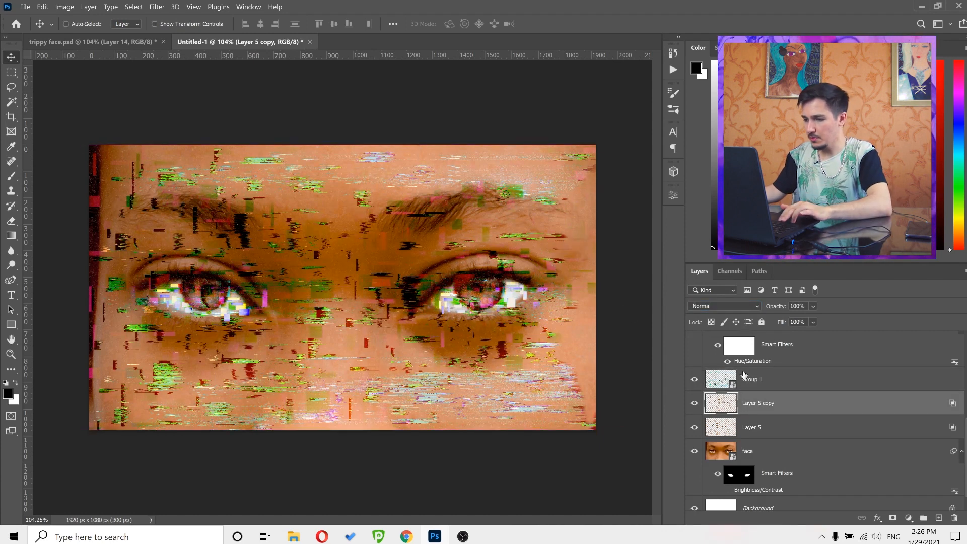
key("ctrl+z")
left_click(754, 383)
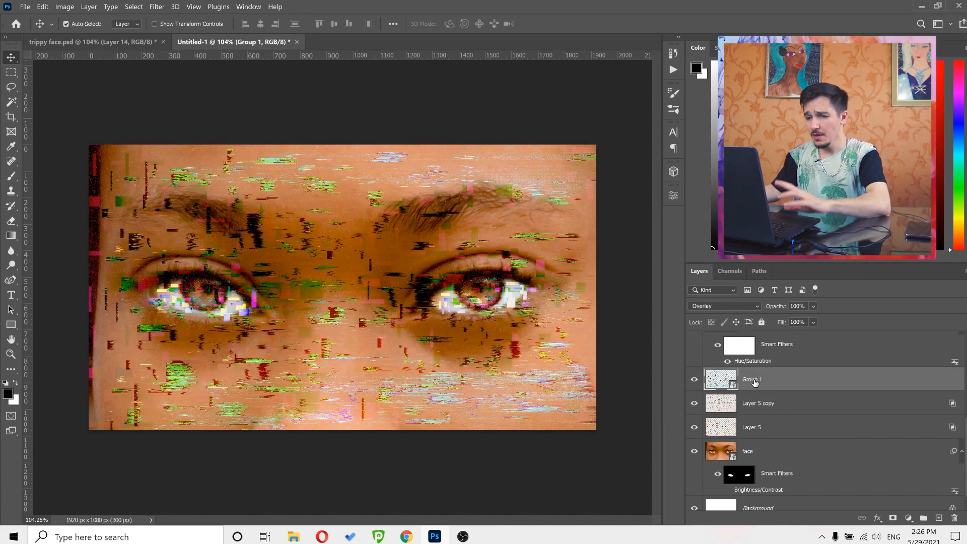
- Apply the HSB/HSL filter to the face layer with HSL input mode and RGB row order, and disable its filter mask
scroll(820, 434, "down", 1)
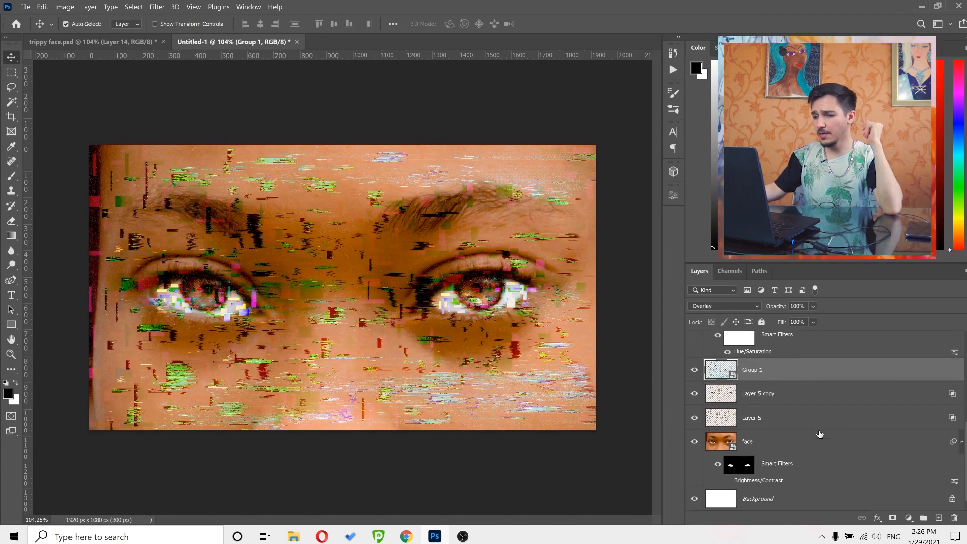
left_click(793, 448)
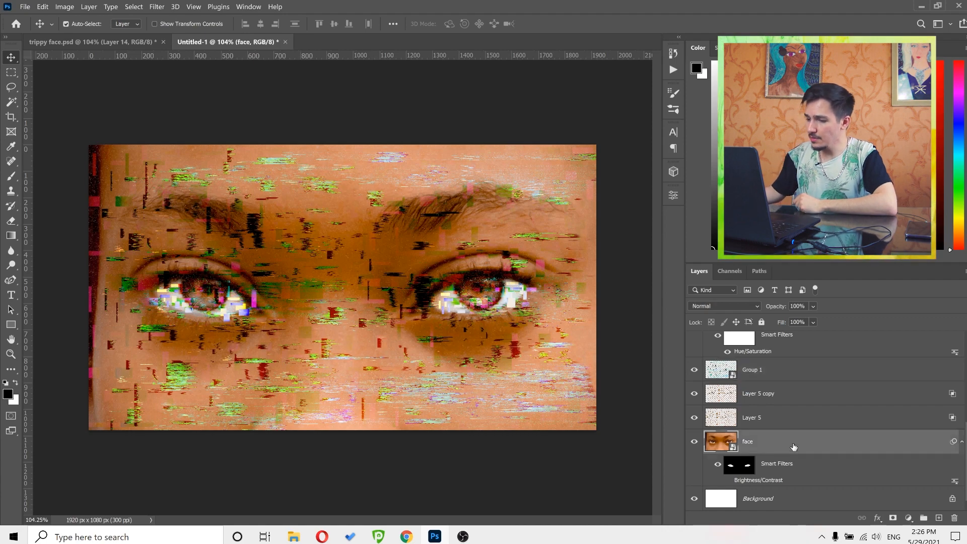
left_click(157, 9)
mouse_move(280, 231)
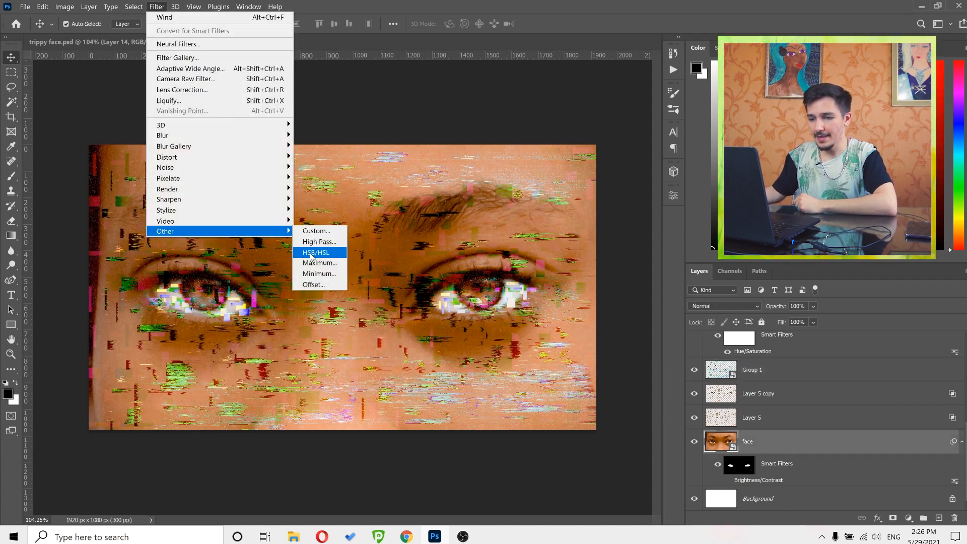
left_click(315, 255)
left_click_drag(302, 111, 421, 84)
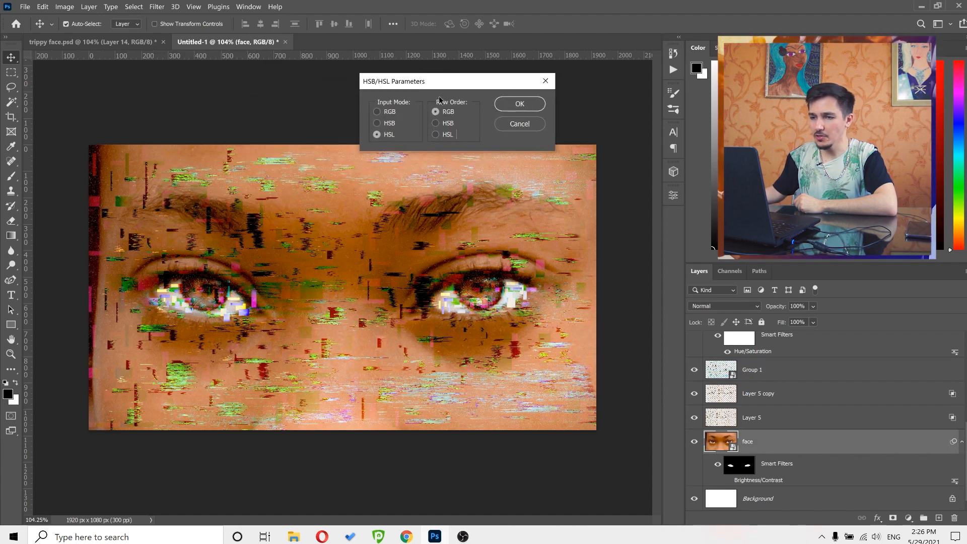
left_click(511, 105)
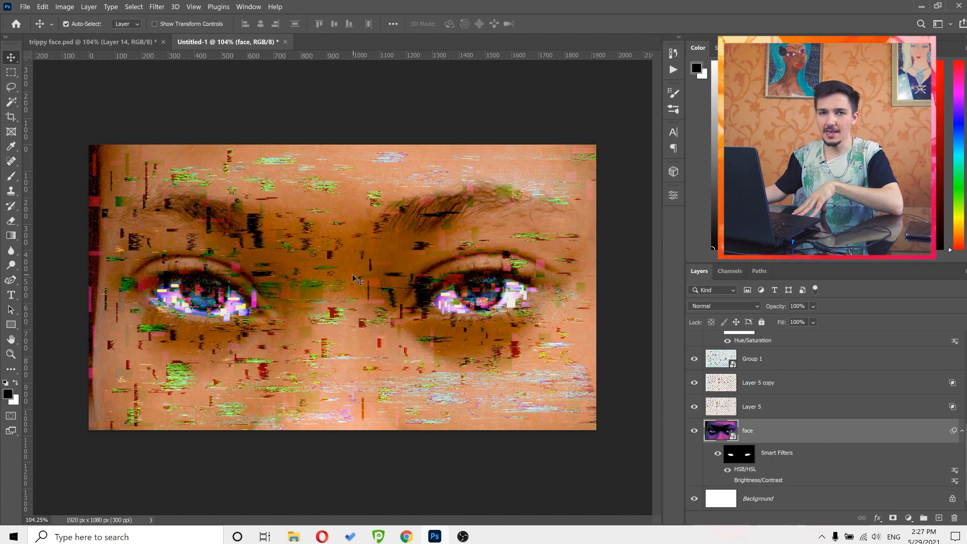
right_click(740, 456)
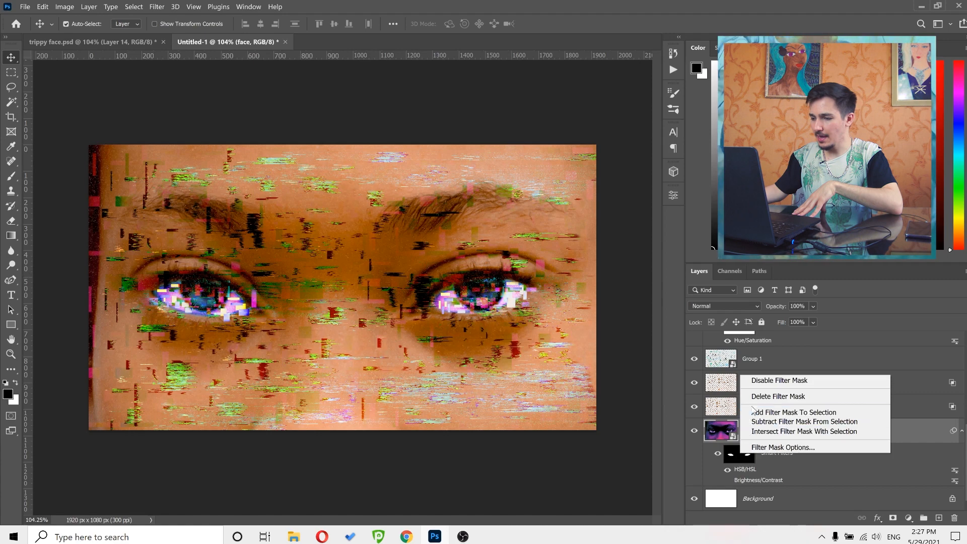
left_click(756, 381)
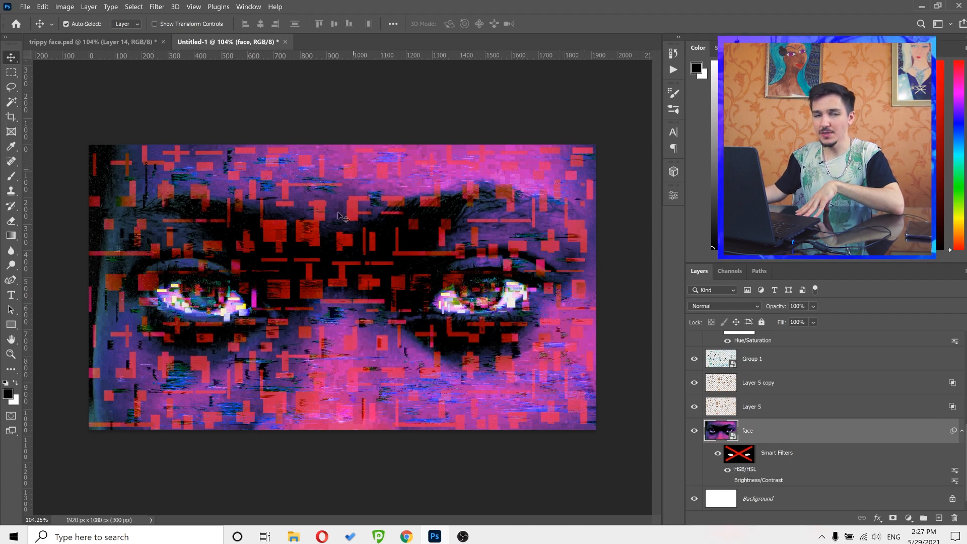
- Compare blend modes for the face layer's HSB/HSL filter, from Screen through Overlay, Linear Light and Exclusion, and settle on Hue
double_click(955, 473)
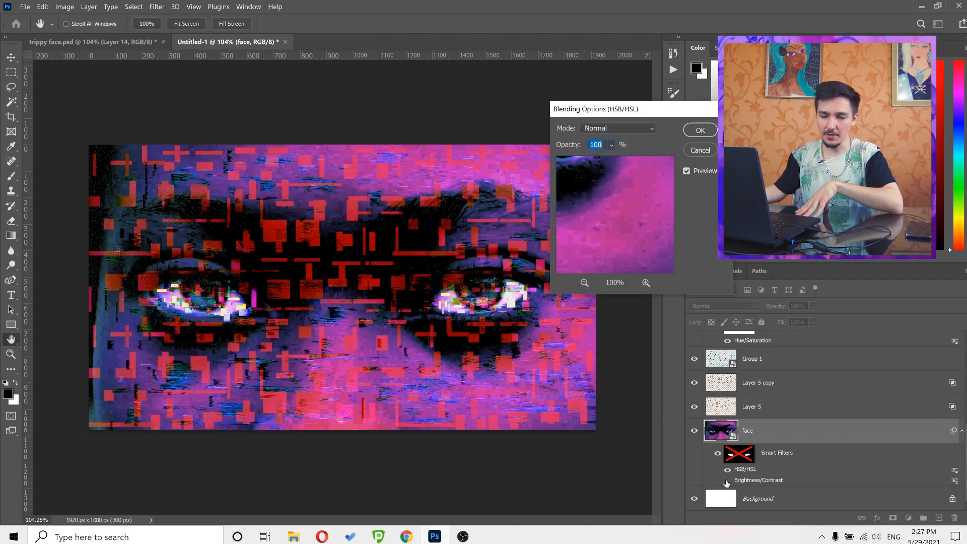
left_click_drag(601, 118, 724, 272)
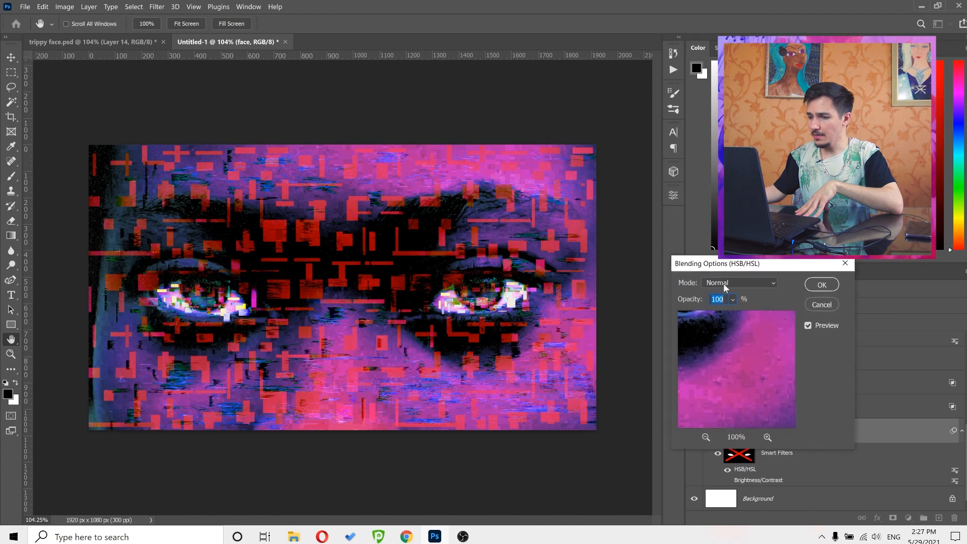
left_click(721, 282)
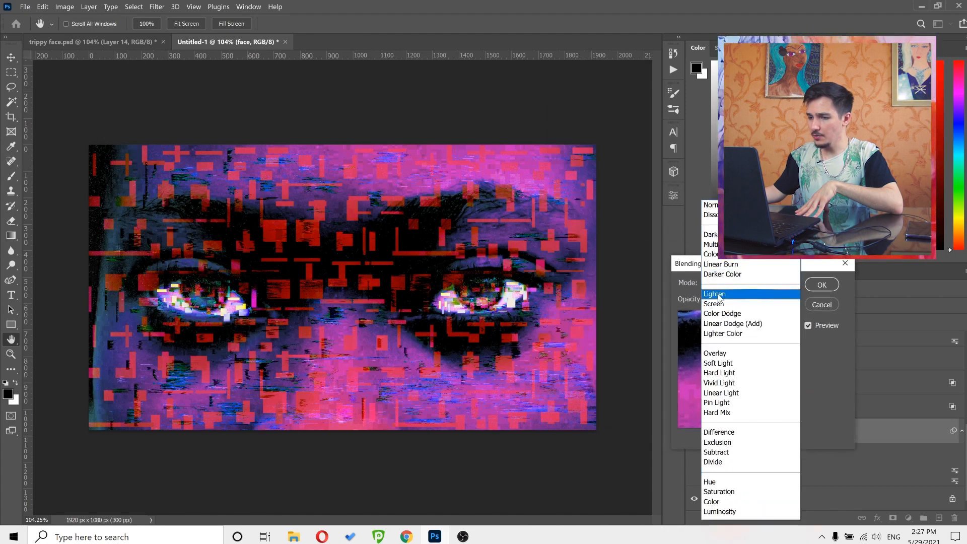
left_click(720, 303)
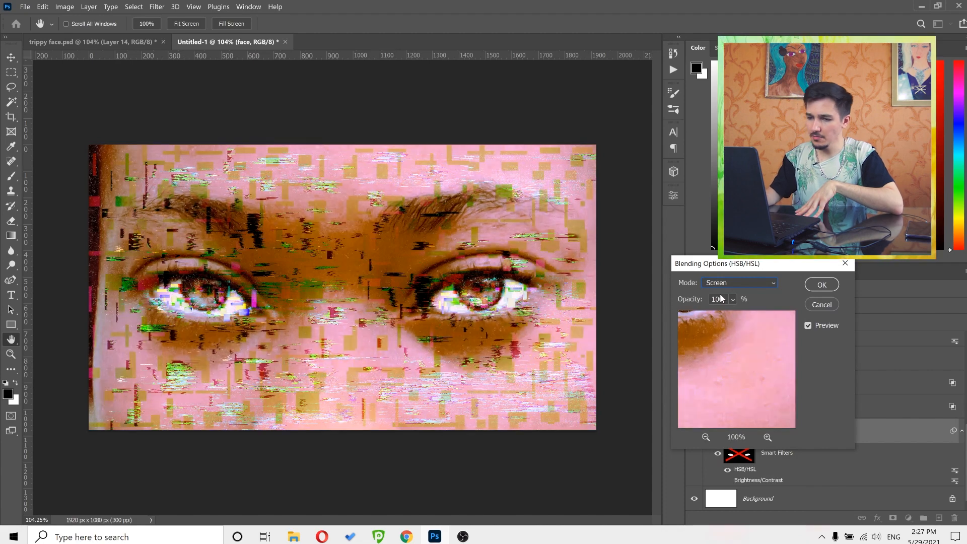
key("Down")
key("Down")
key("Down")
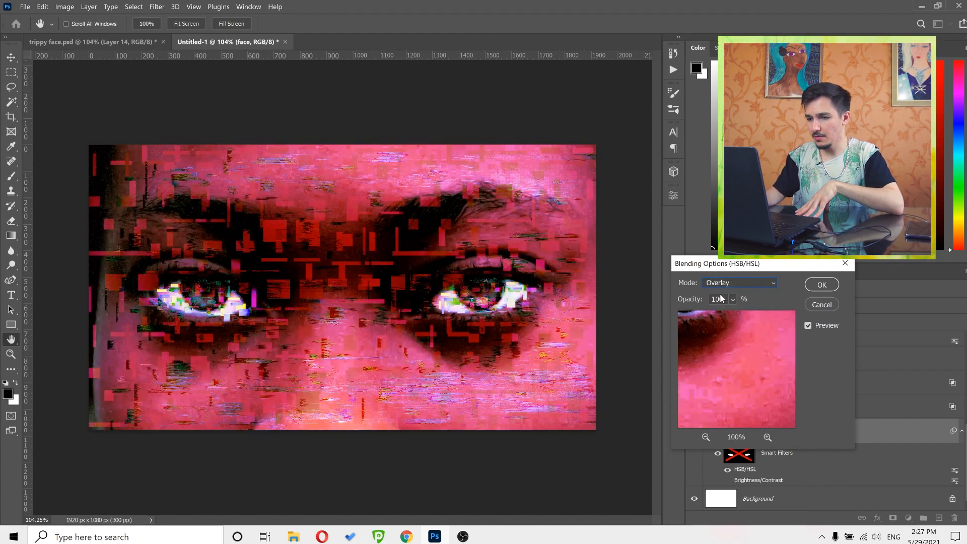
key("Down")
key("Down")
key("Down")
key("Down")
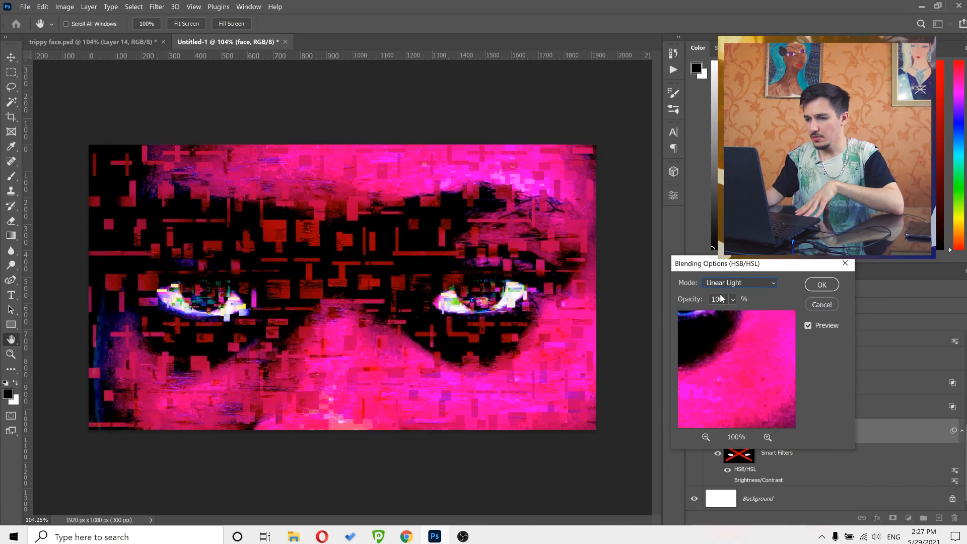
key("Down")
key("Down")
key("Down")
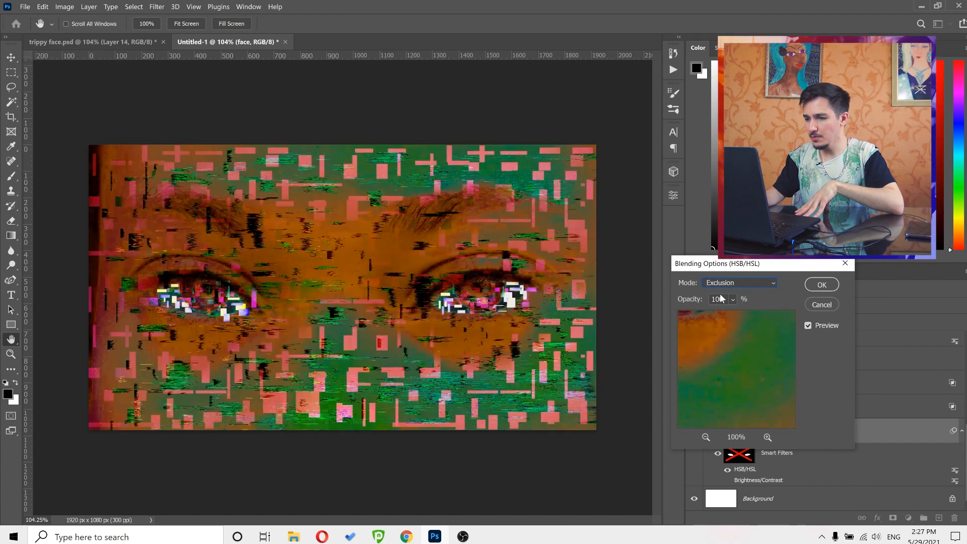
key("Down")
key("Down")
key("Down")
key("Down")
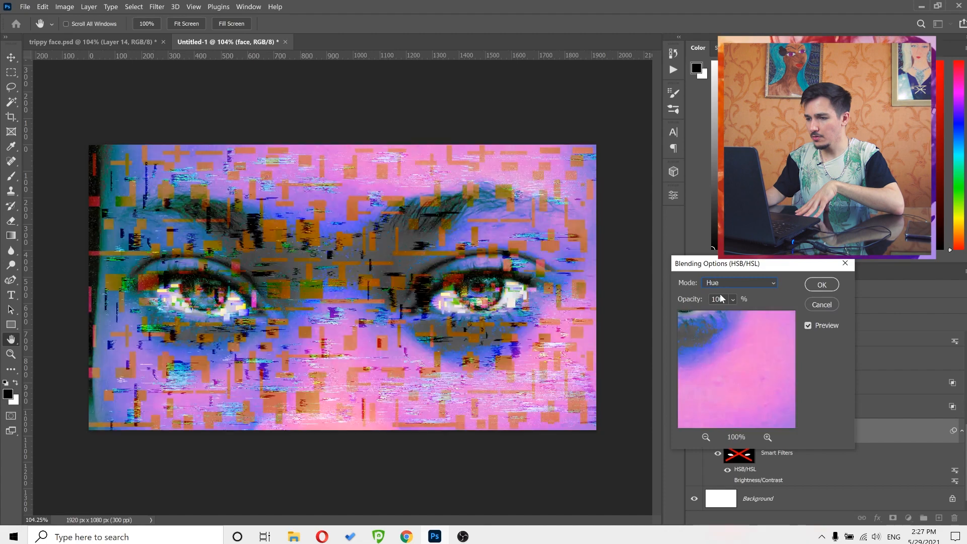
key("Up")
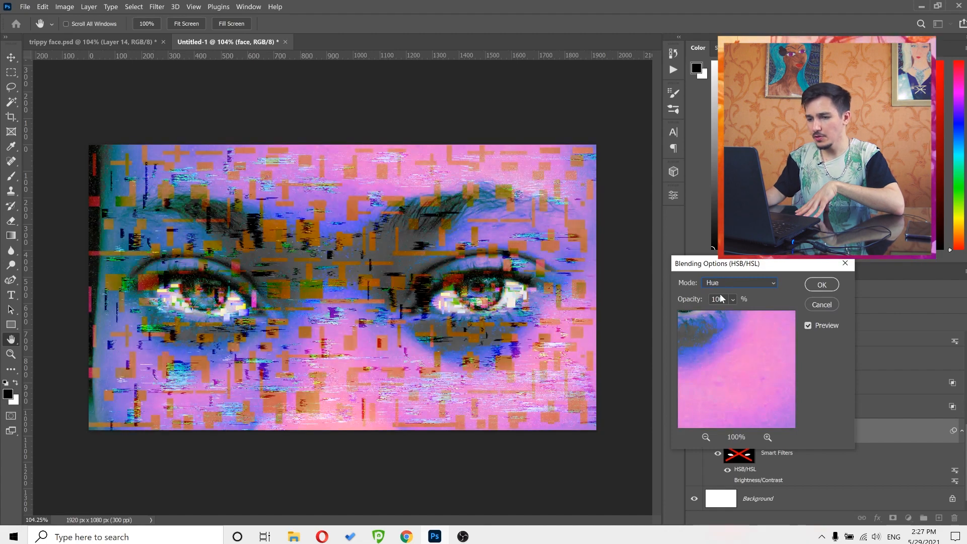
key("Down")
key("Down")
key("Up")
key("Up")
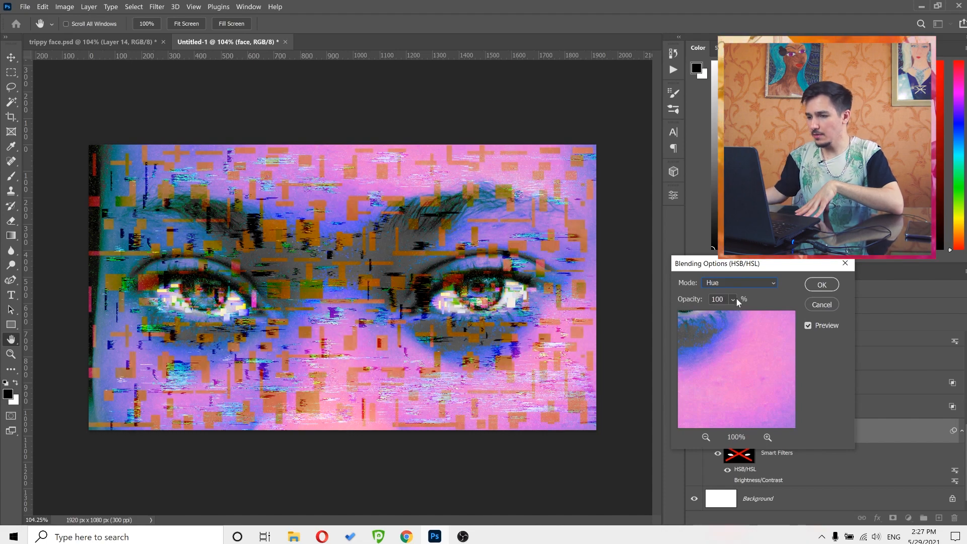
- Accept the HSB/HSL blending options and hide that smart filter on the face layer
left_click(733, 300)
left_click_drag(742, 314, 752, 315)
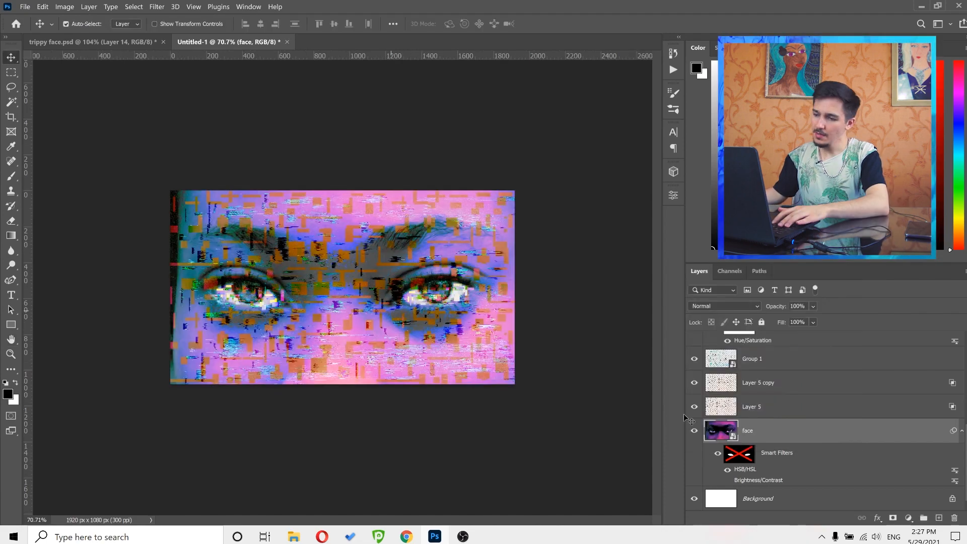
left_click(727, 471)
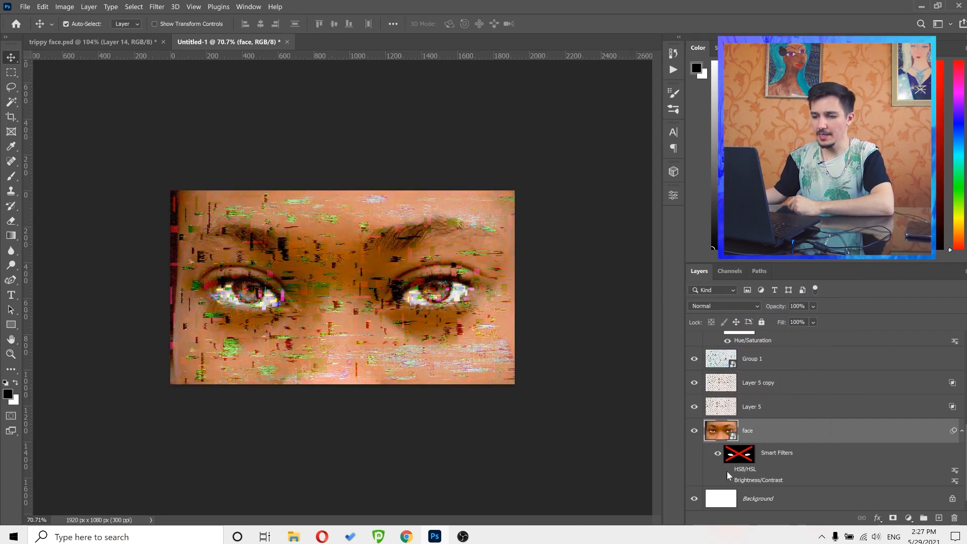
left_click_drag(348, 262, 353, 264)
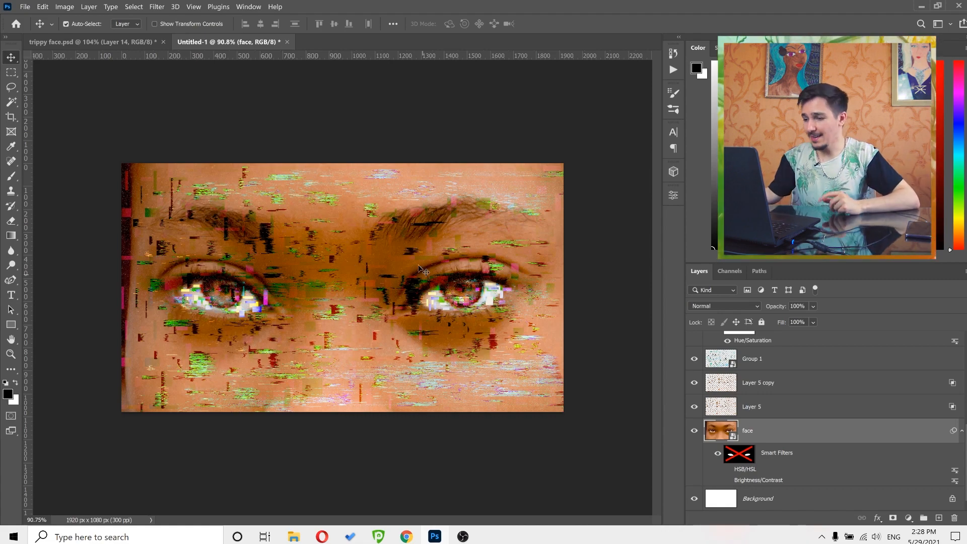
- Start a Wind filter on the face layer with the Blast method and reduce its preview to 25%
left_click(156, 7)
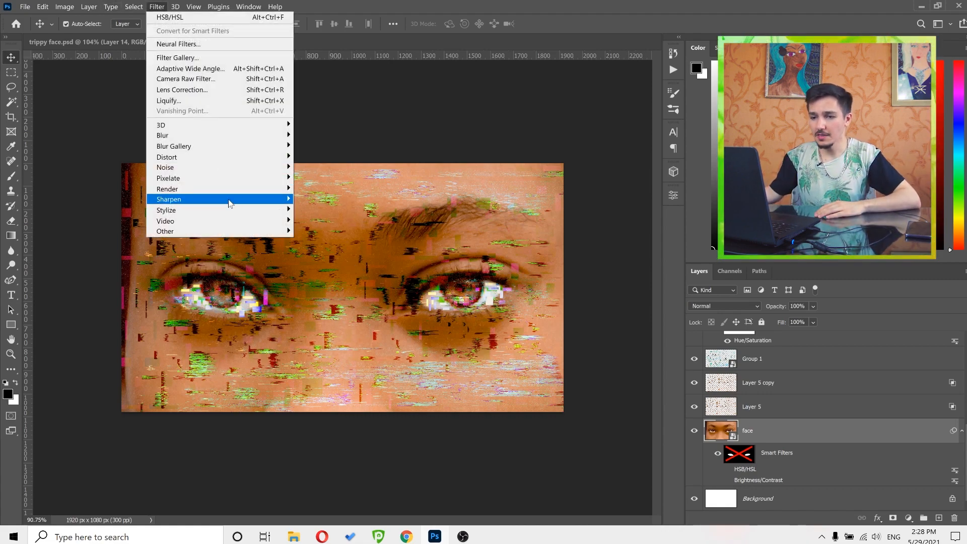
mouse_move(272, 210)
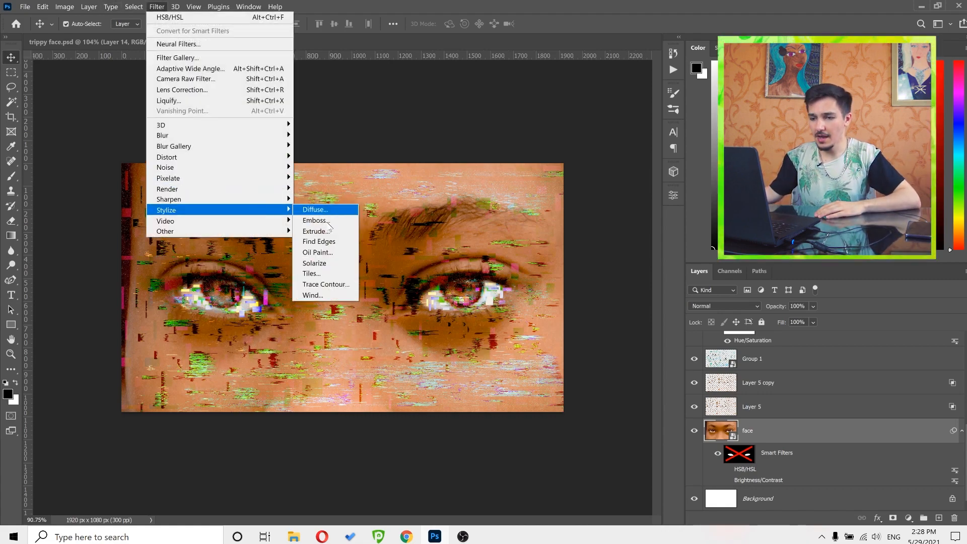
left_click(322, 296)
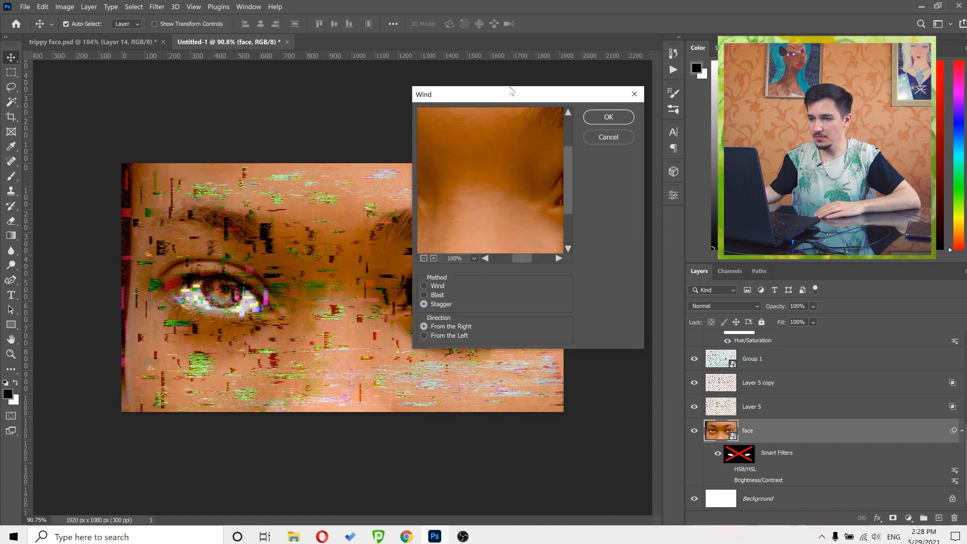
left_click_drag(511, 92, 589, 99)
left_click_drag(591, 186, 554, 191)
left_click(516, 297)
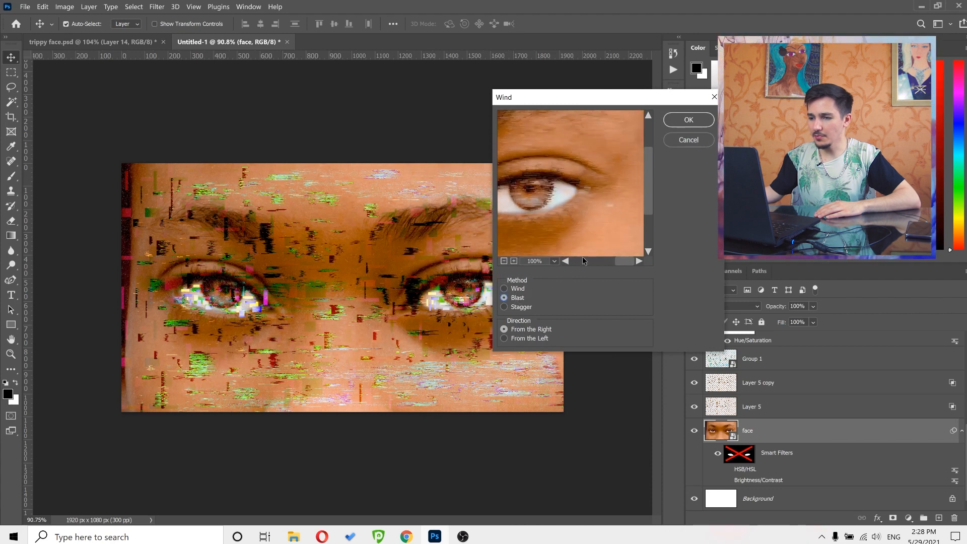
left_click(503, 261)
left_click(503, 260)
left_click(504, 261)
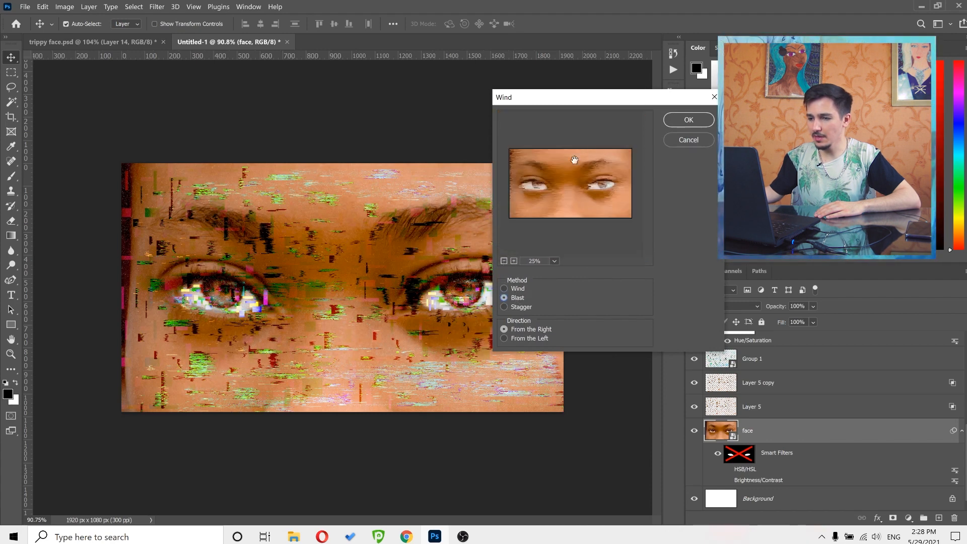
- Compare the Stagger method and the From the Left direction, and apply Wind as Blast from the Right
left_click(506, 306)
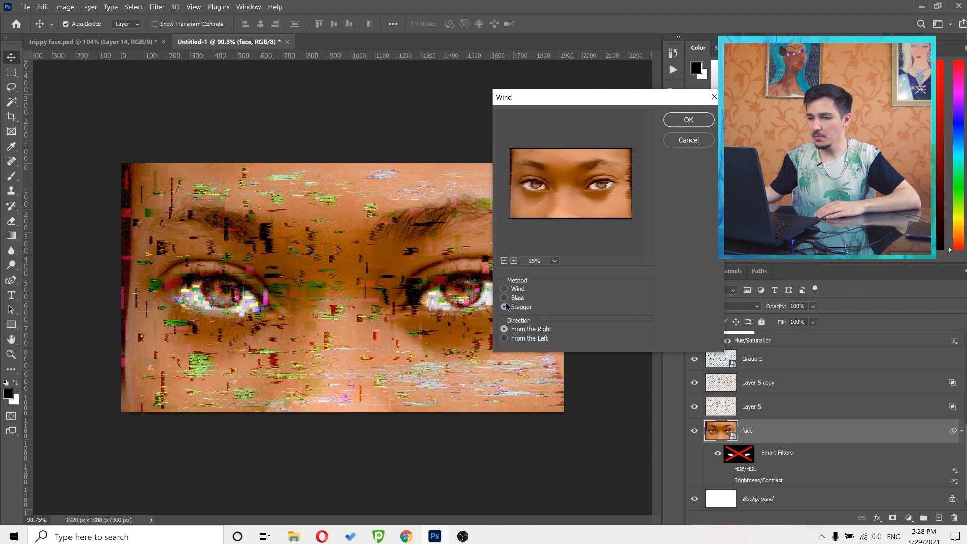
left_click(505, 298)
left_click(505, 306)
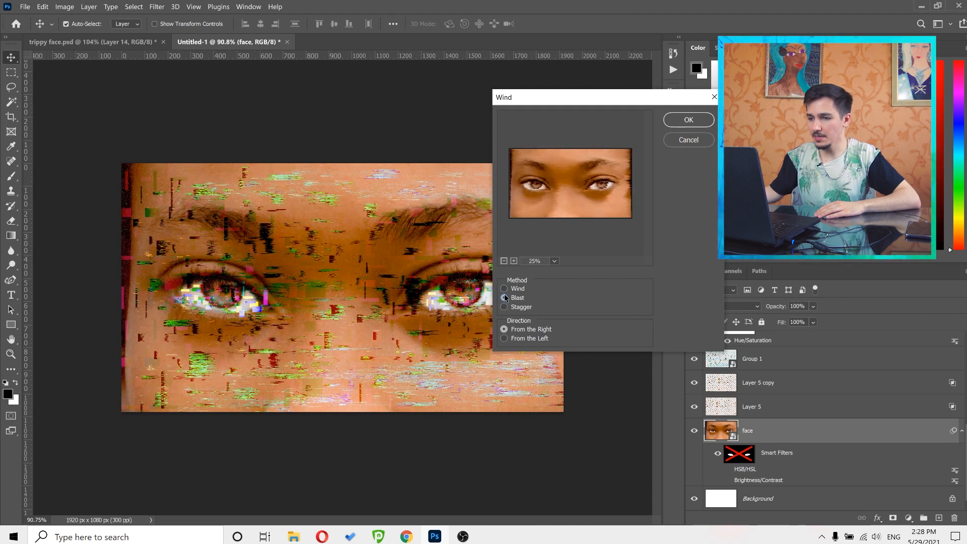
left_click(504, 298)
left_click(503, 339)
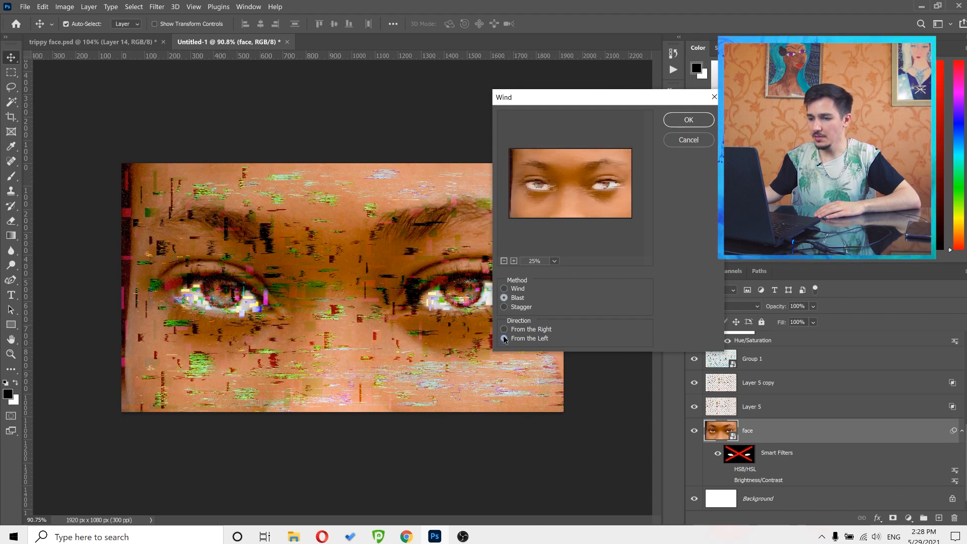
left_click(504, 329)
left_click(689, 120)
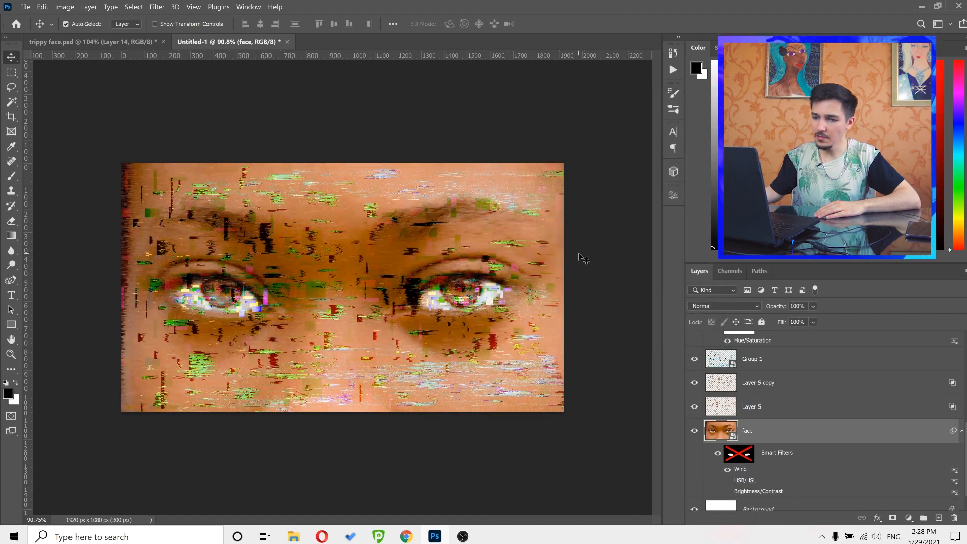
- Change the method of the face layer's Wind smart filter to Stagger
double_click(739, 471)
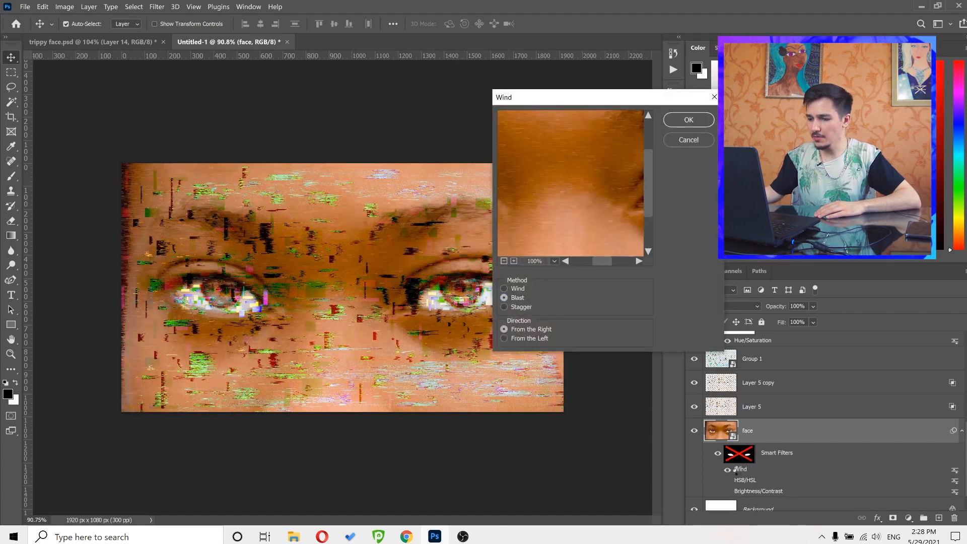
left_click(514, 308)
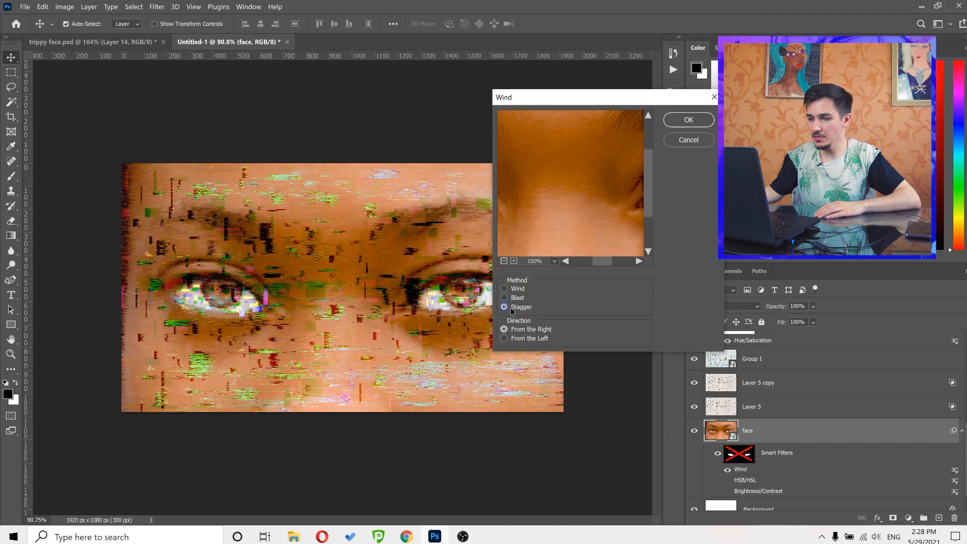
left_click(689, 120)
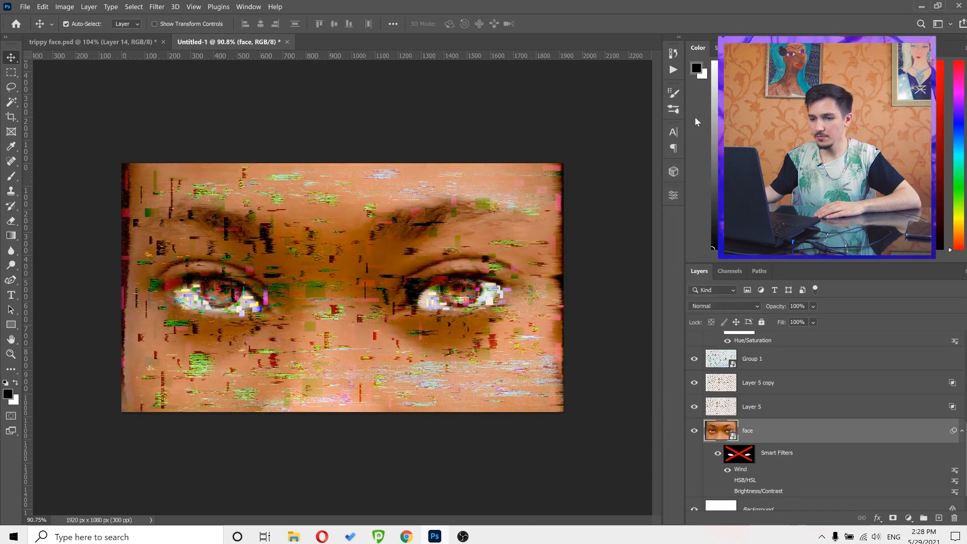